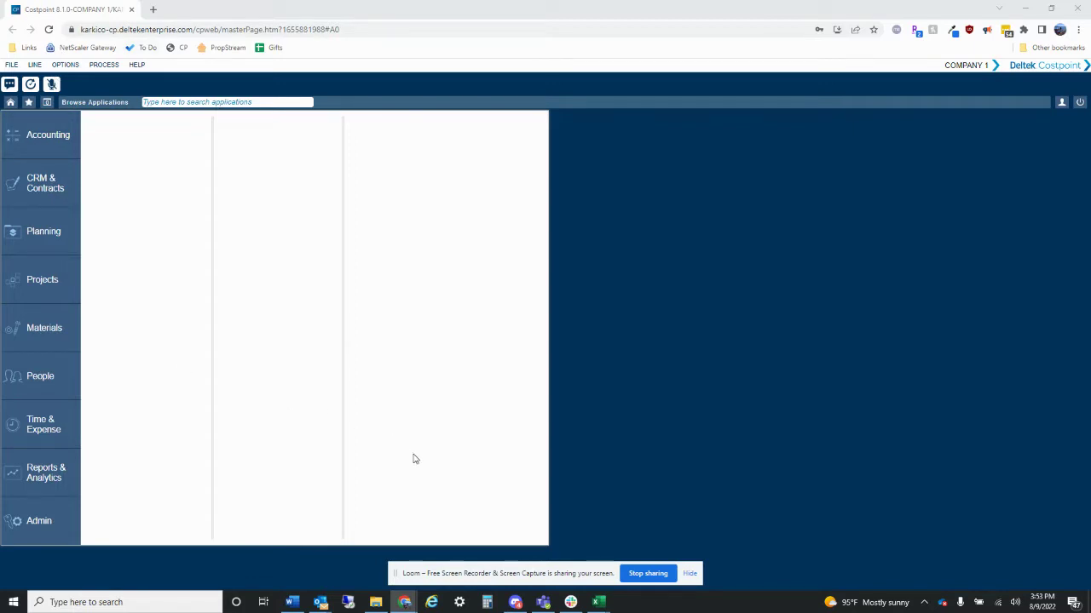
Step: Dismiss the e-mail notification and open the Business Intelligence application from the Reports & Analytics area
{"action": "mouse_move", "coordinate": [56, 478]}
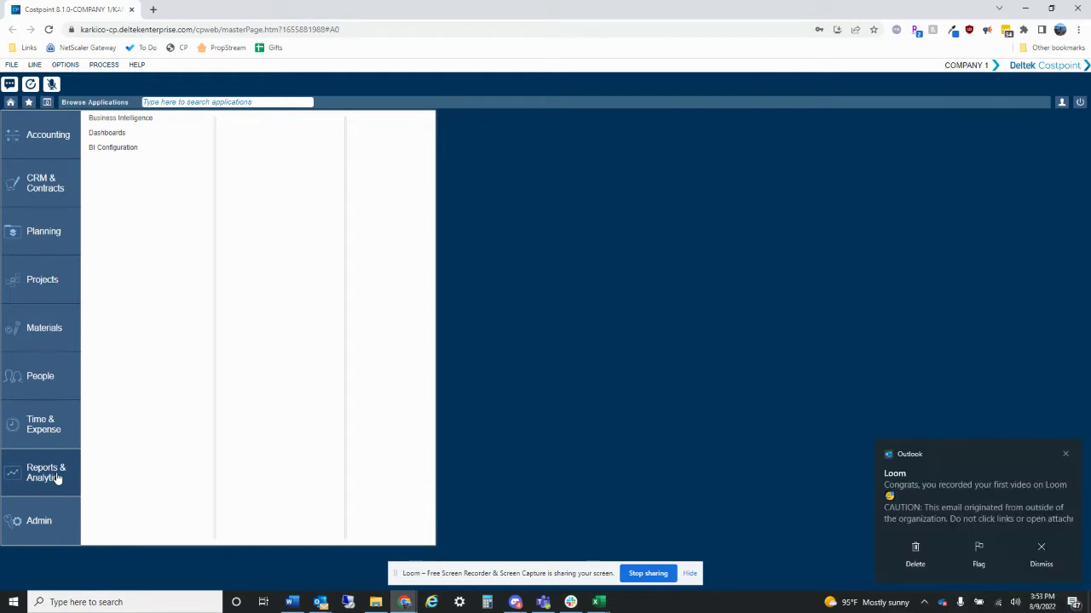
{"action": "left_click", "coordinate": [1041, 550]}
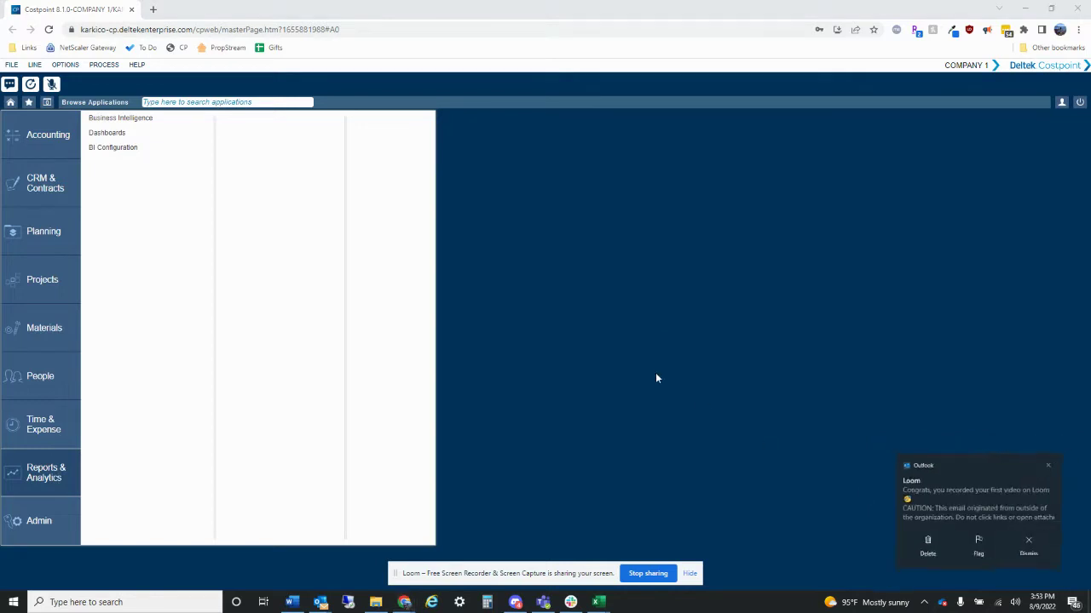
{"action": "left_click", "coordinate": [564, 321]}
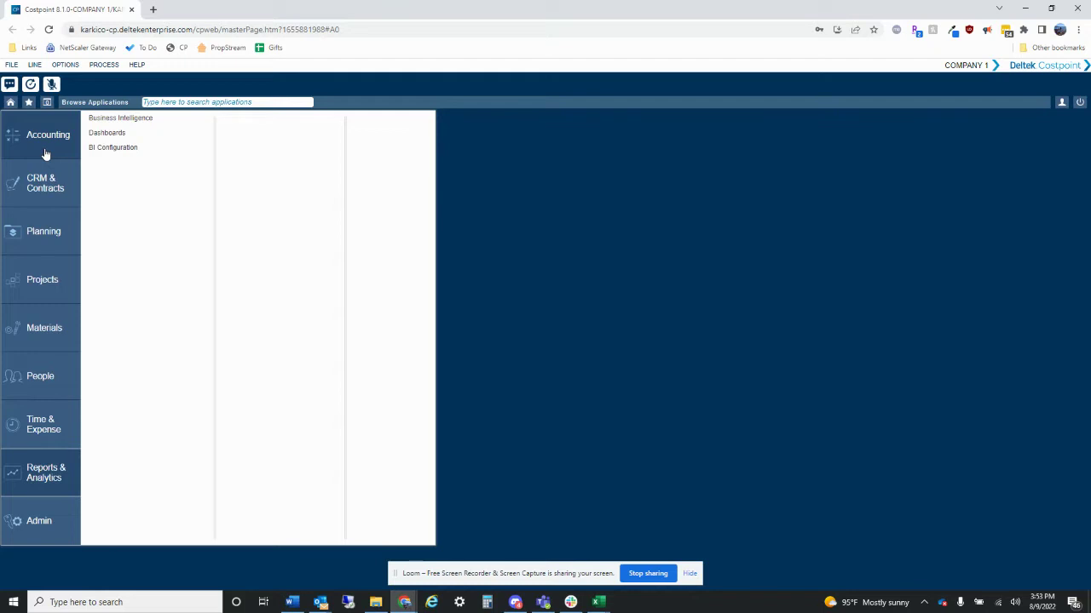
{"action": "left_click", "coordinate": [119, 119]}
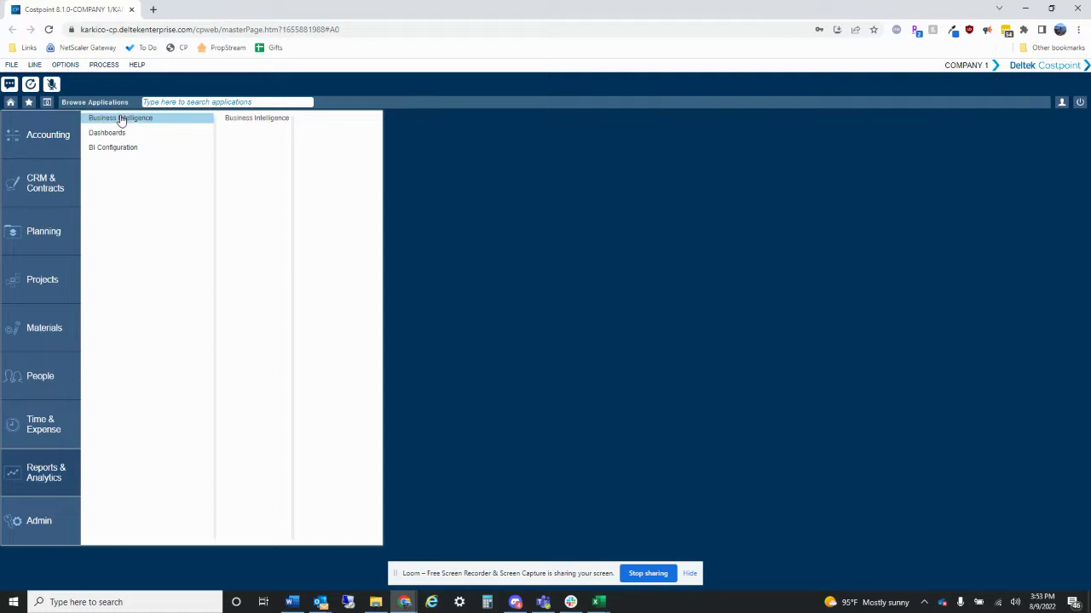
{"action": "left_click", "coordinate": [251, 118]}
{"action": "left_click", "coordinate": [323, 118]}
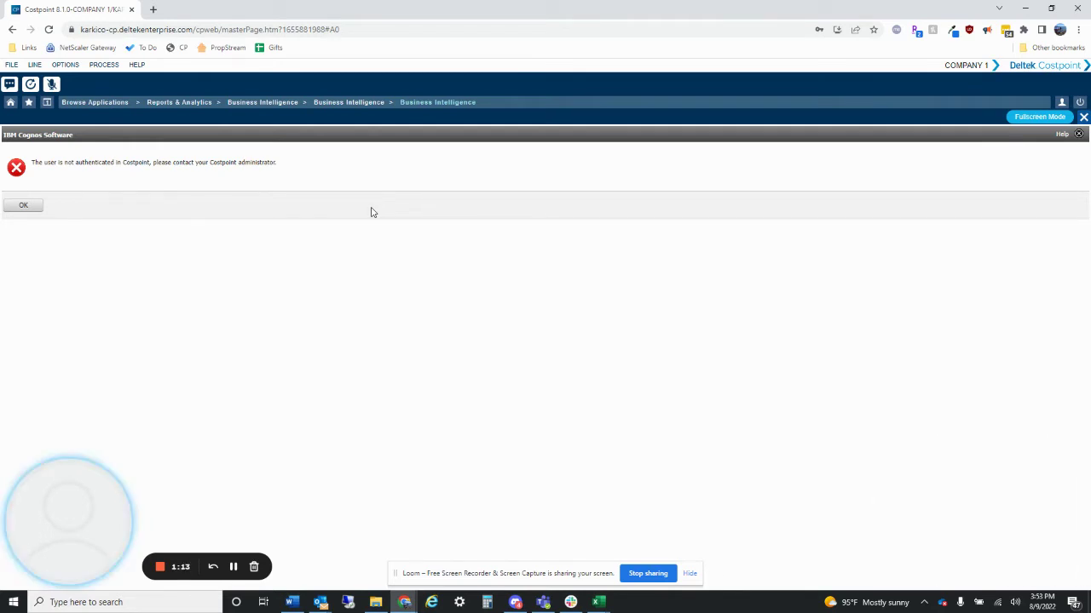
Step: Close the Business Intelligence error page and open the Business Intelligence application again
{"action": "left_click", "coordinate": [1082, 119]}
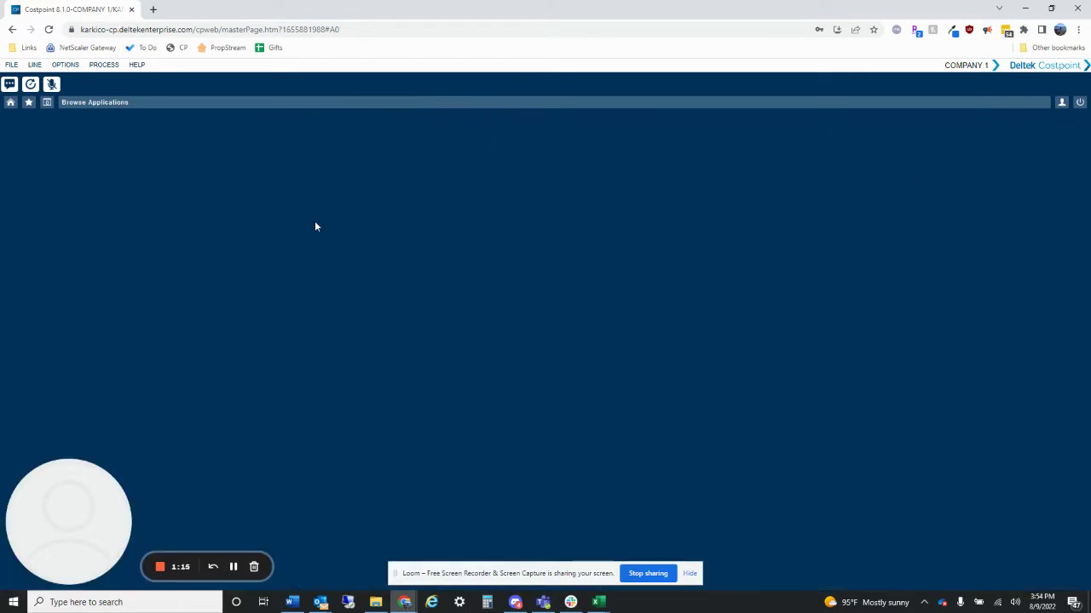
{"action": "left_click", "coordinate": [93, 103]}
{"action": "left_click", "coordinate": [343, 117]}
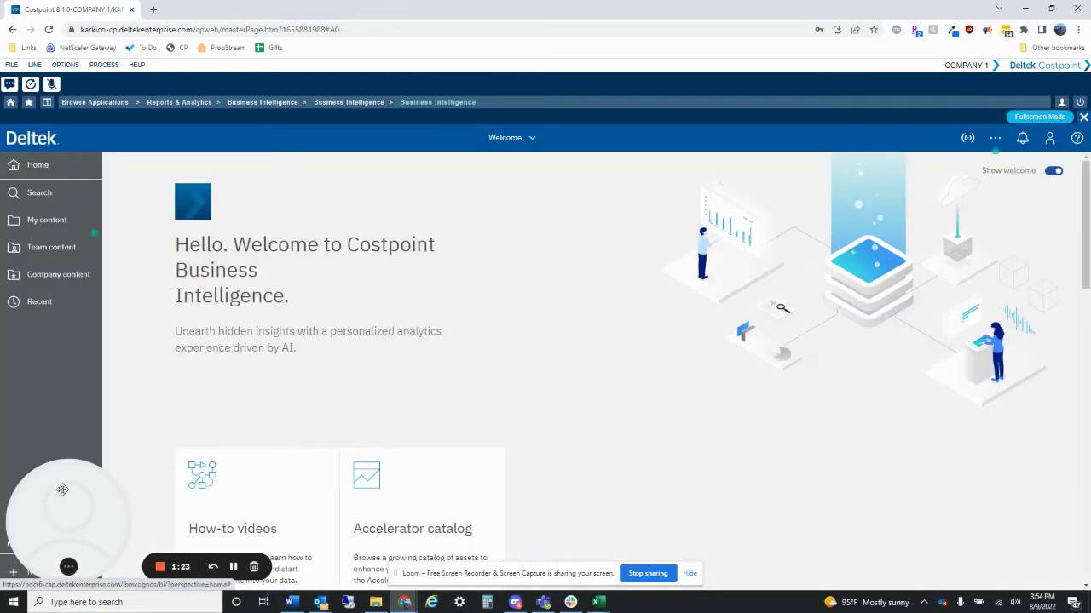
{"action": "left_click_drag", "start_coordinate": [62, 507], "coordinate": [62, 345]}
{"action": "left_click_drag", "start_coordinate": [64, 397], "coordinate": [831, 499]}
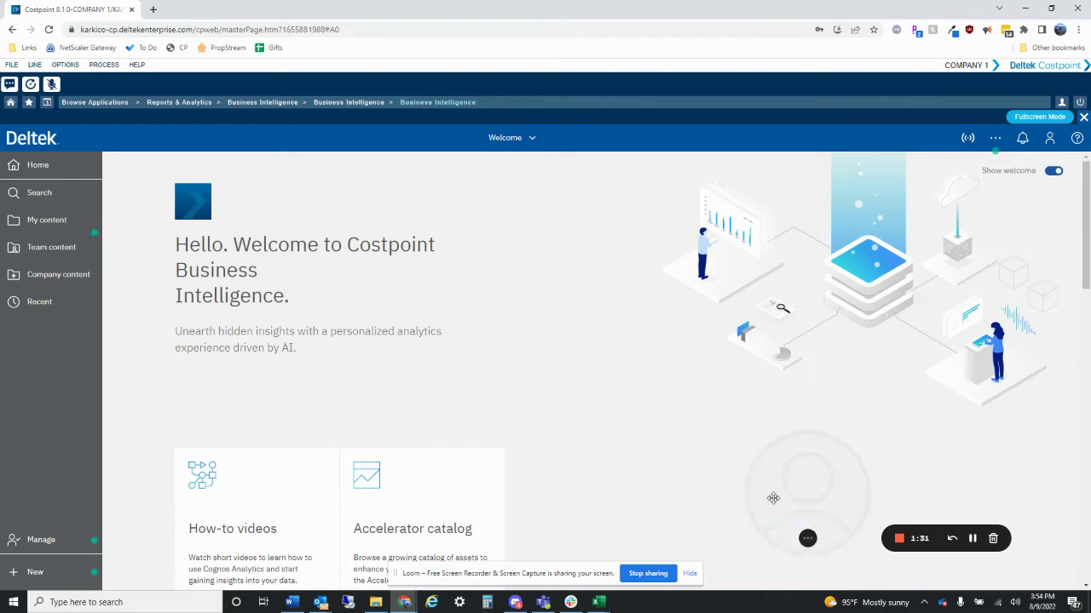
{"action": "left_click", "coordinate": [689, 573]}
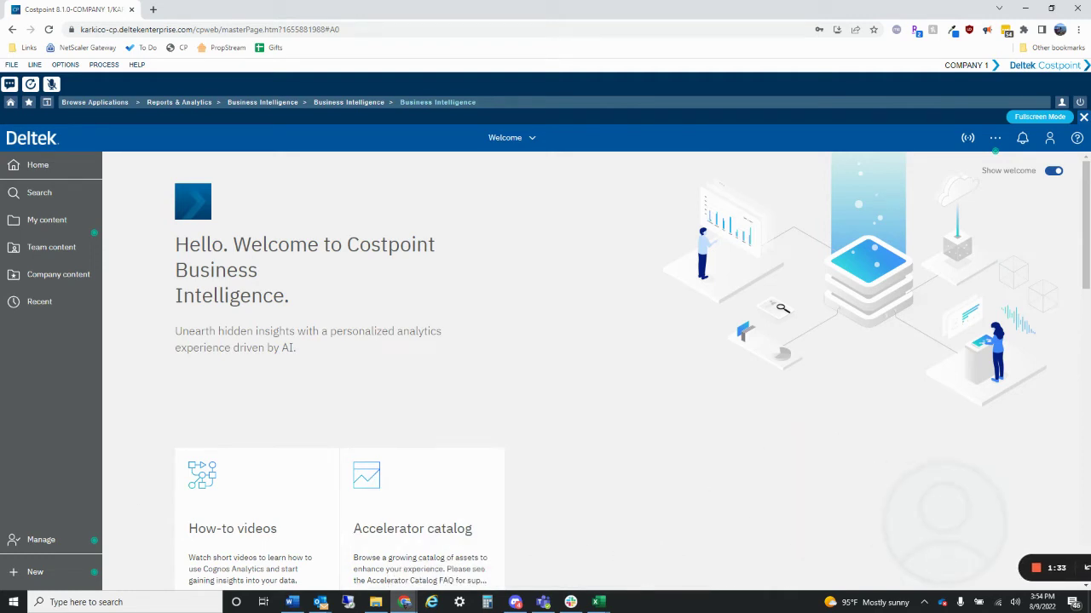
Step: Create a new report based on the Blank template
{"action": "left_click", "coordinate": [47, 571]}
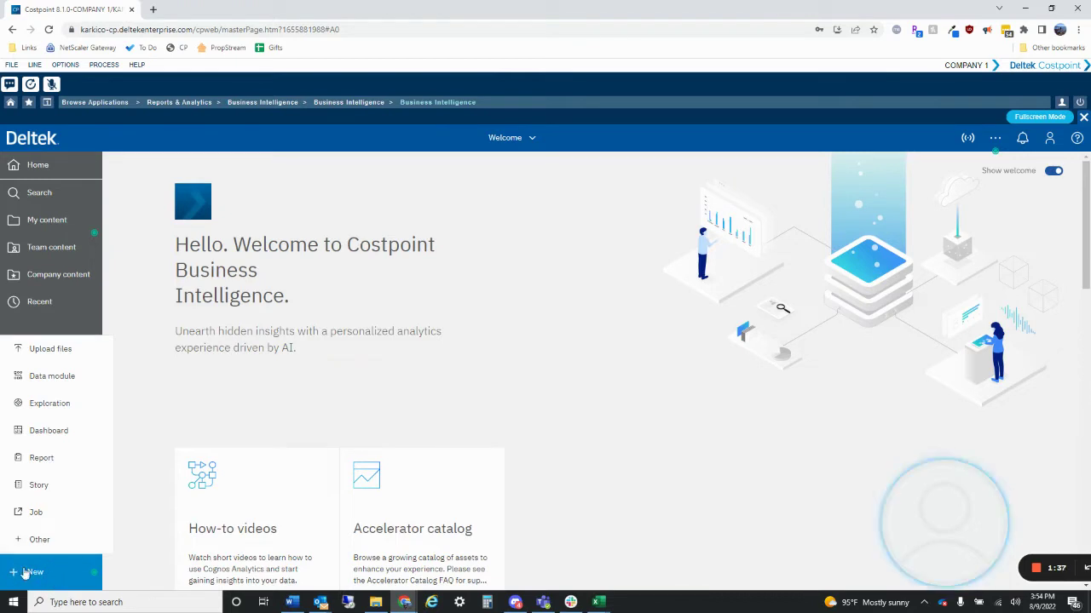
{"action": "left_click", "coordinate": [39, 460]}
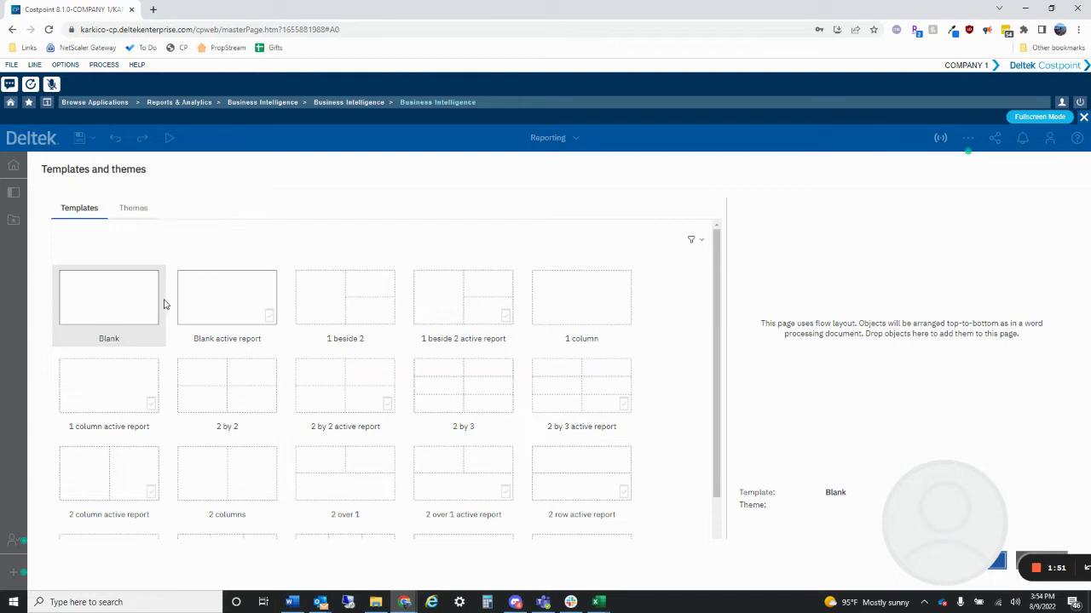
{"action": "scroll", "coordinate": [385, 406], "scroll_direction": "down", "scroll_amount": 2}
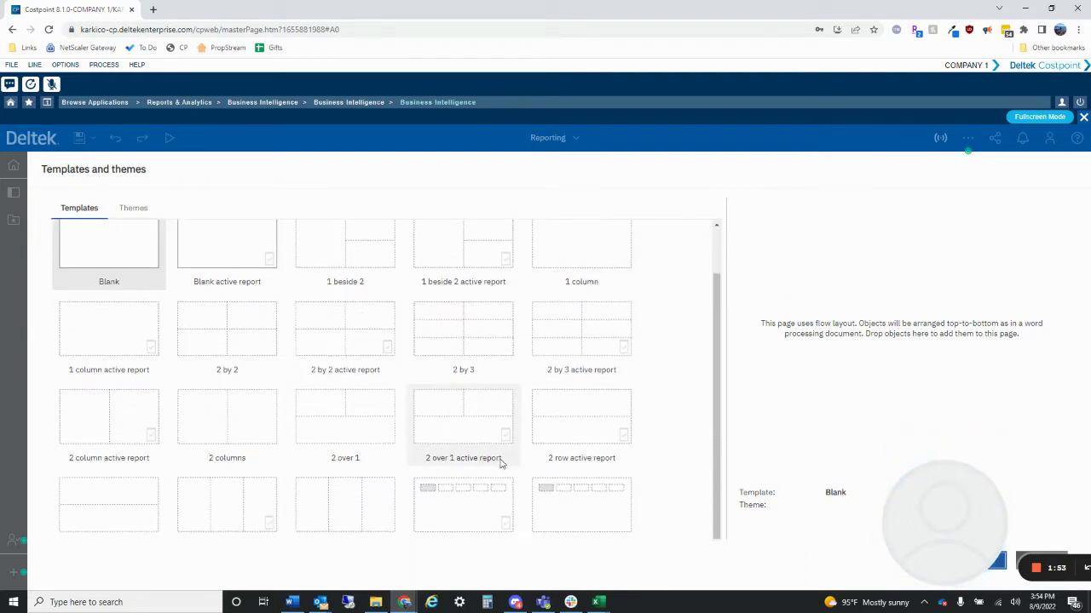
{"action": "scroll", "coordinate": [406, 405], "scroll_direction": "up", "scroll_amount": 2}
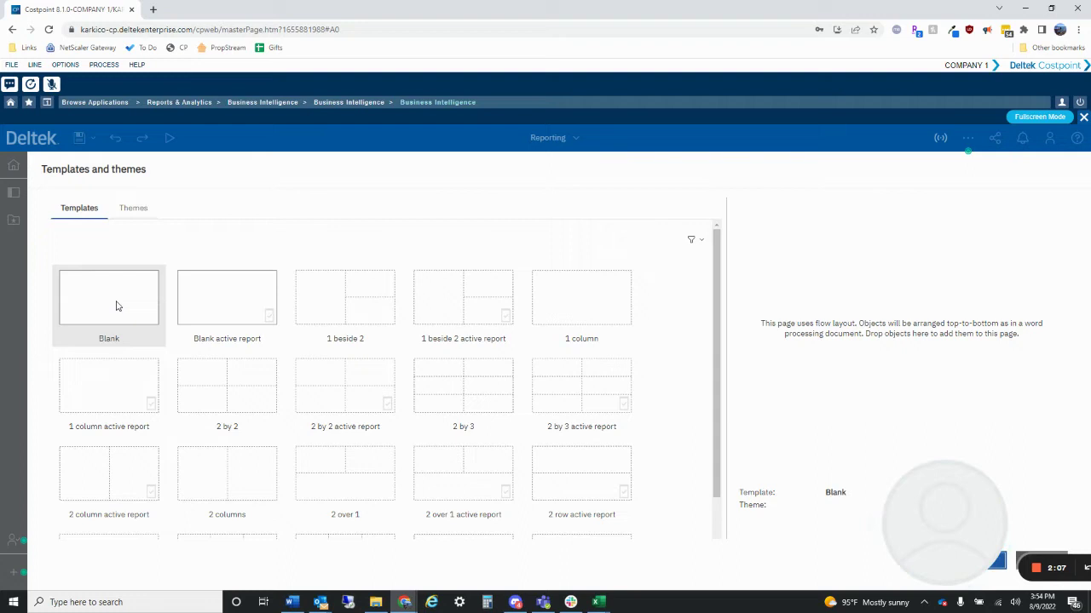
{"action": "double_click", "coordinate": [117, 306]}
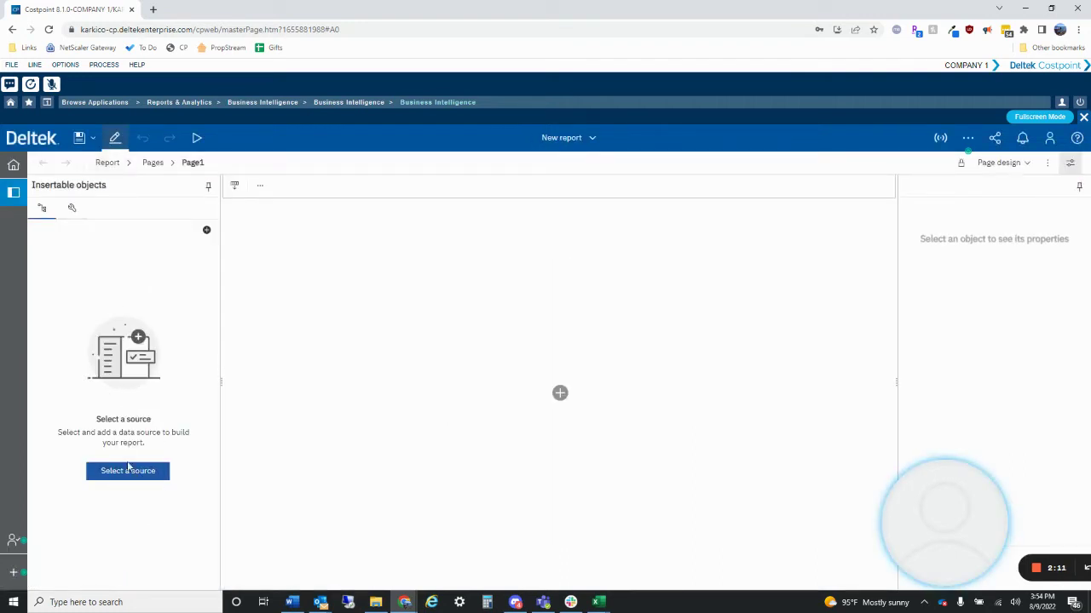
Step: Start choosing a data source for the report and browse the *Packages* folder in Team content
{"action": "left_click", "coordinate": [128, 472]}
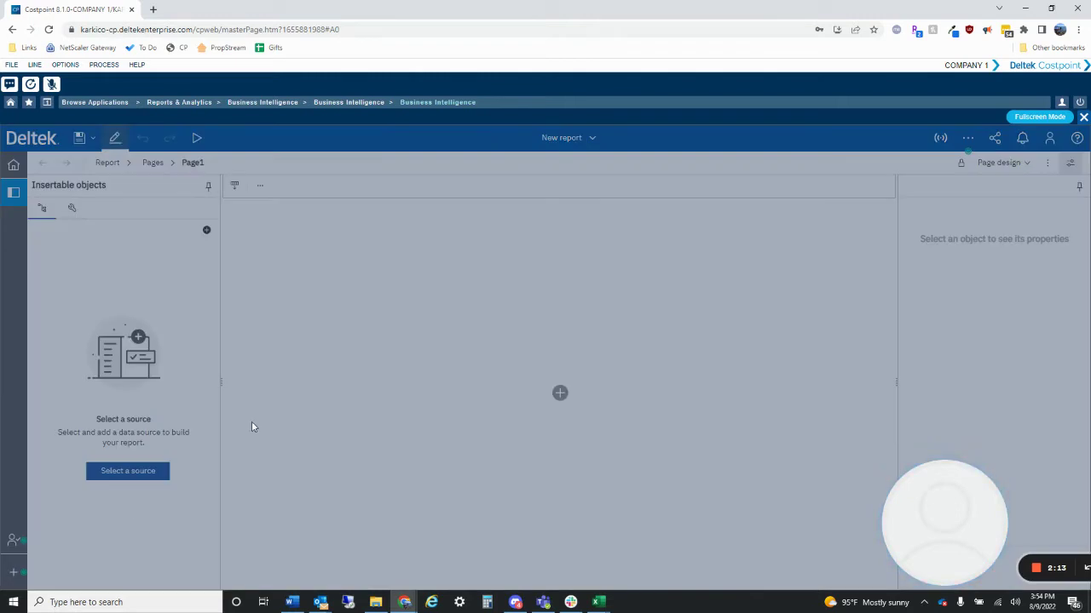
{"action": "left_click", "coordinate": [839, 542]}
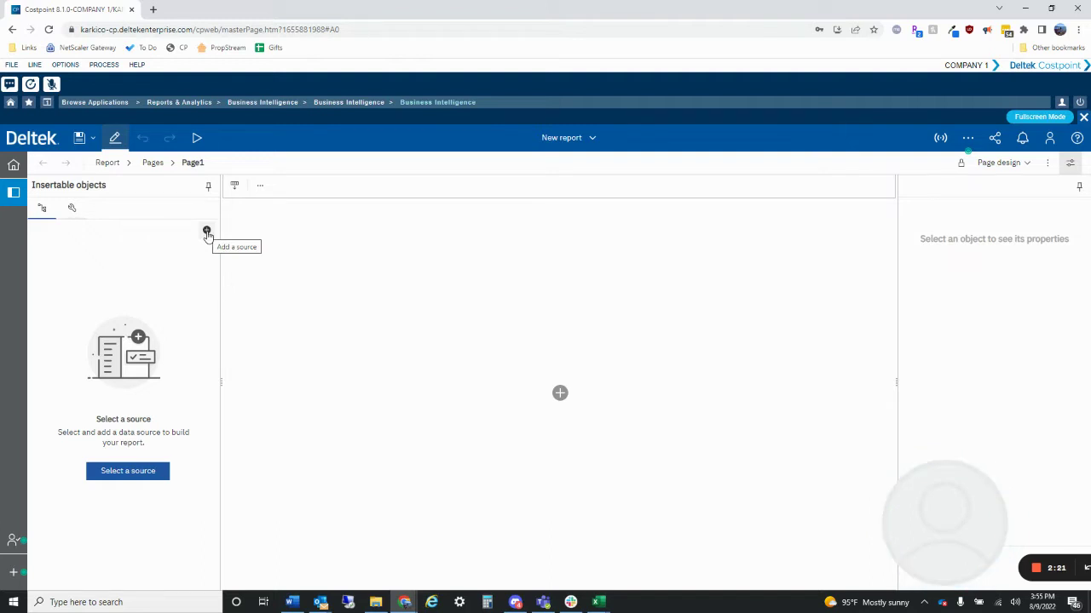
{"action": "left_click", "coordinate": [162, 483]}
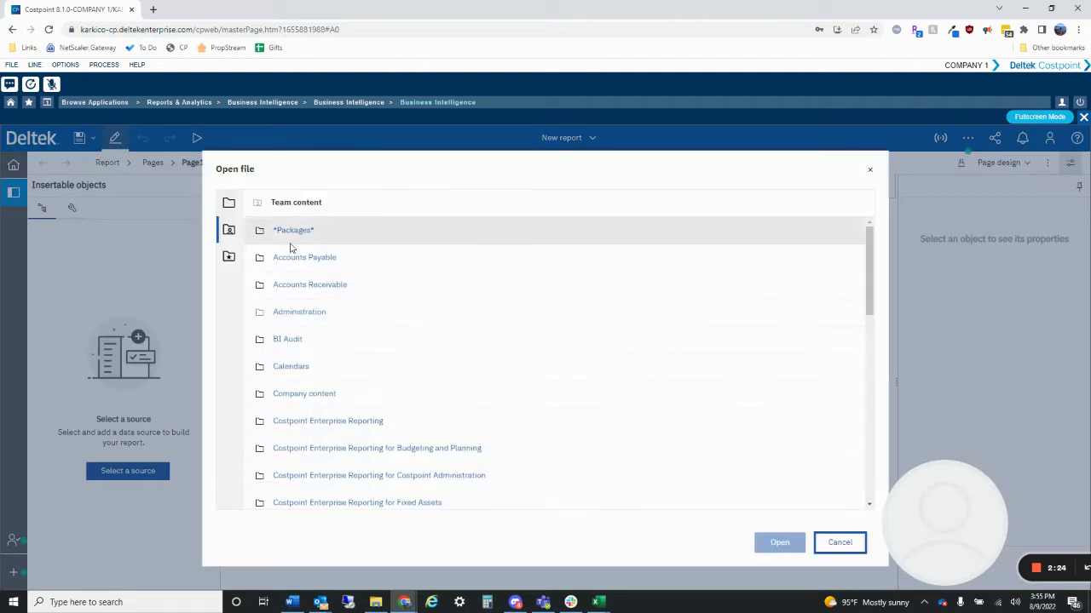
{"action": "left_click", "coordinate": [309, 237]}
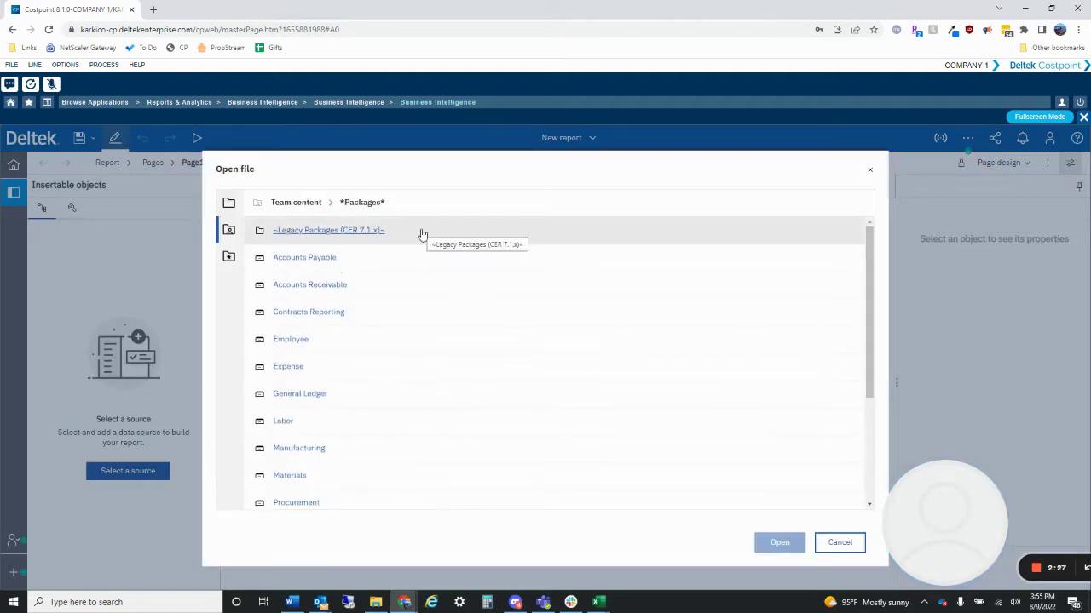
{"action": "scroll", "coordinate": [425, 371], "scroll_direction": "down", "scroll_amount": 3}
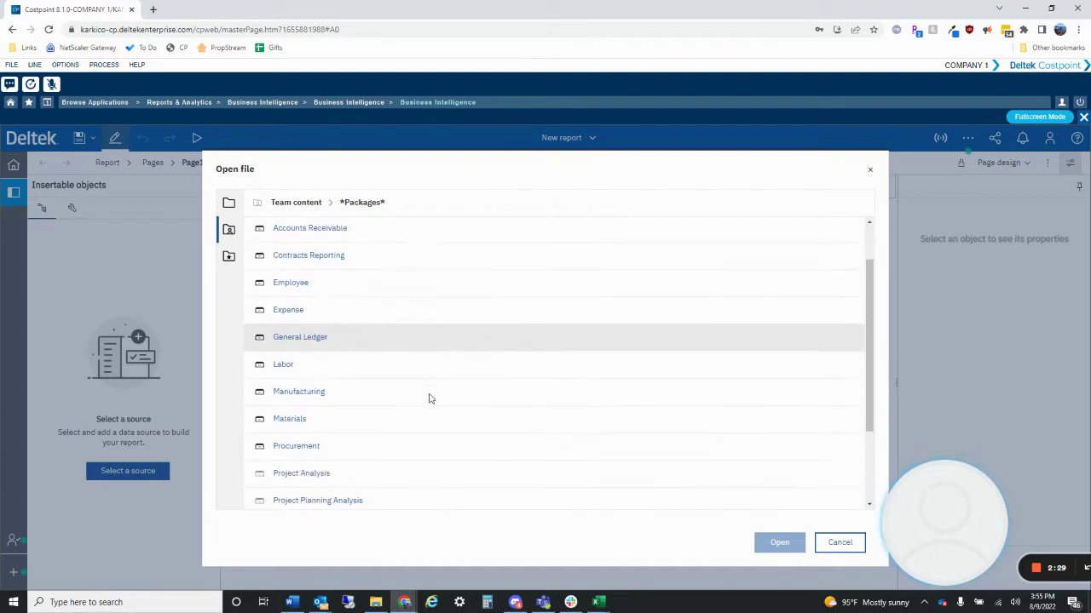
{"action": "scroll", "coordinate": [431, 392], "scroll_direction": "up", "scroll_amount": 3}
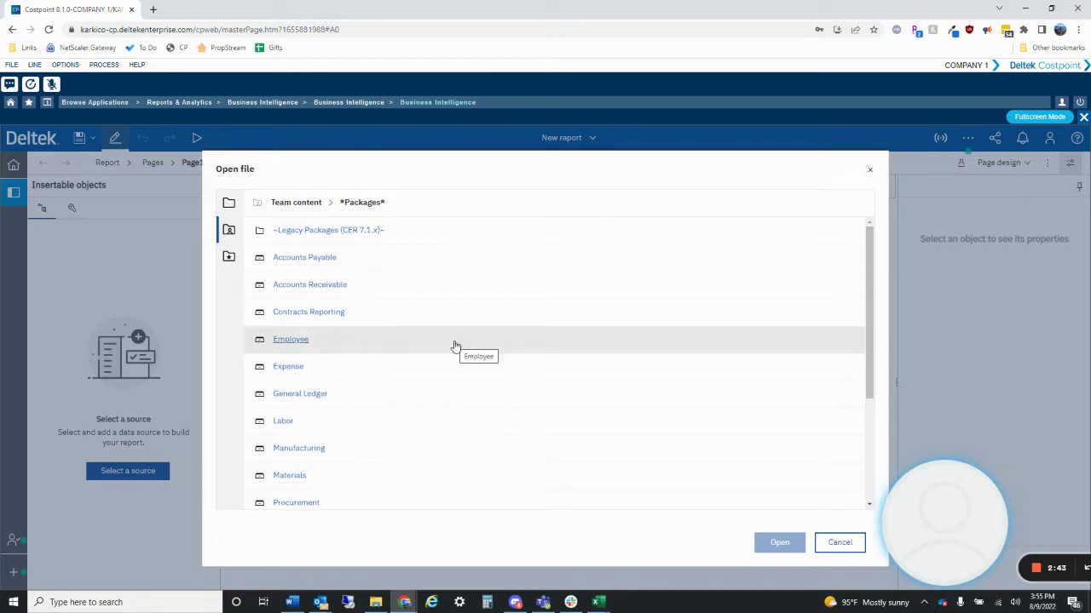
Step: Add the General Ledger CP package from the ~Legacy Packages (CER 7.1.x)~ folder as the report's data source
{"action": "left_click", "coordinate": [381, 237]}
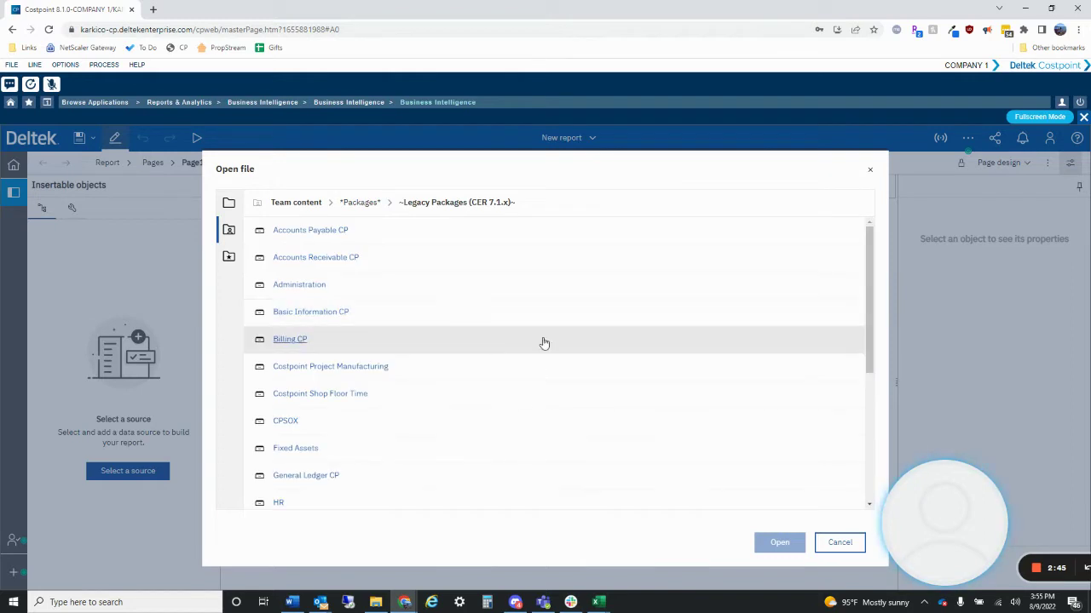
{"action": "scroll", "coordinate": [538, 326], "scroll_direction": "down", "scroll_amount": 2}
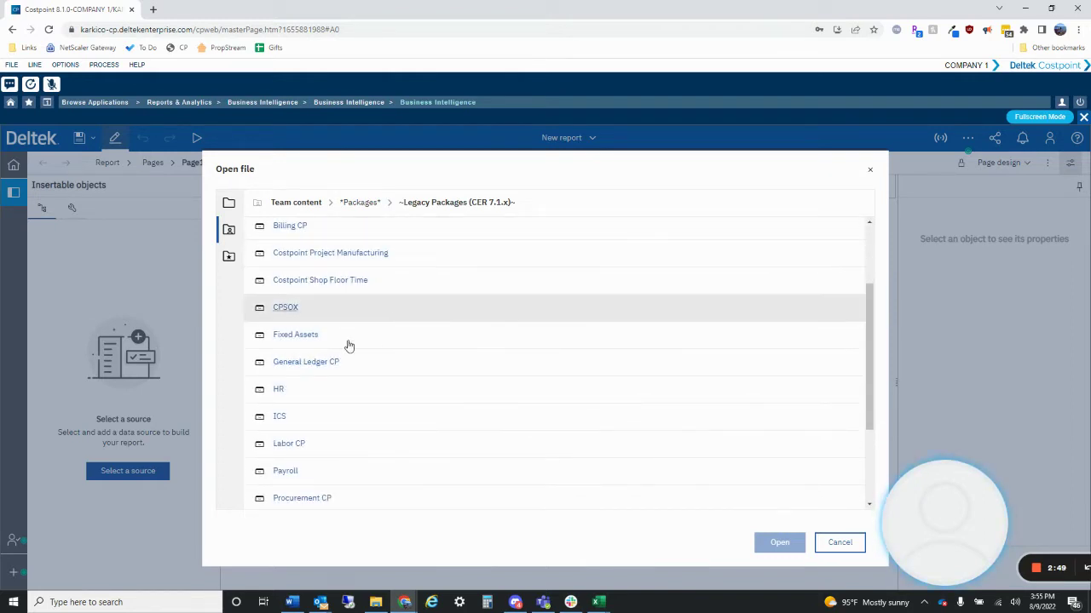
{"action": "left_click", "coordinate": [305, 362]}
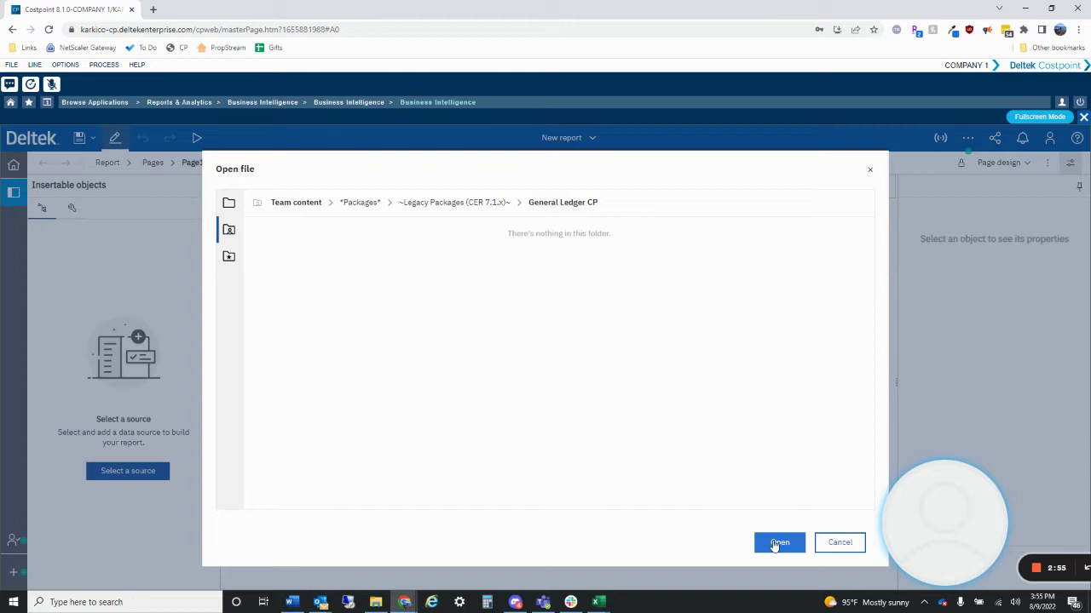
{"action": "left_click", "coordinate": [477, 202]}
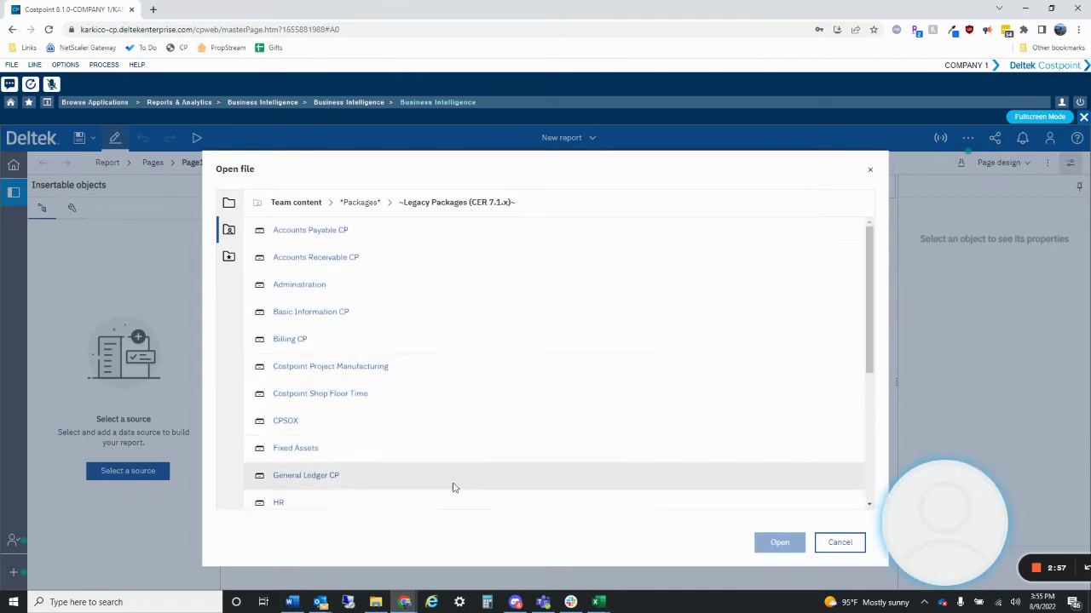
{"action": "scroll", "coordinate": [511, 477], "scroll_direction": "down", "scroll_amount": 1}
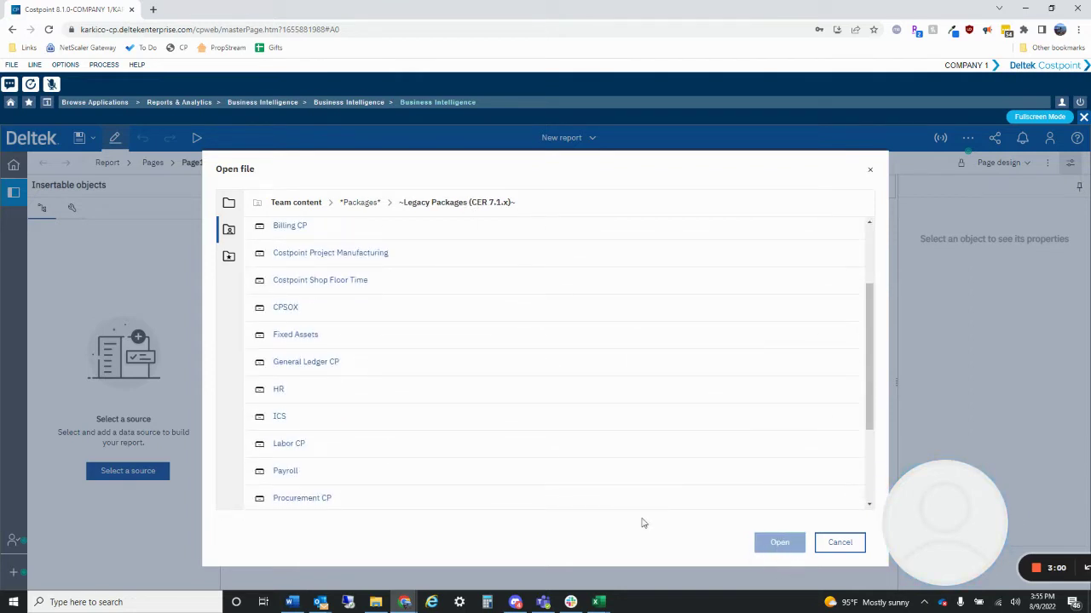
{"action": "left_click", "coordinate": [315, 372]}
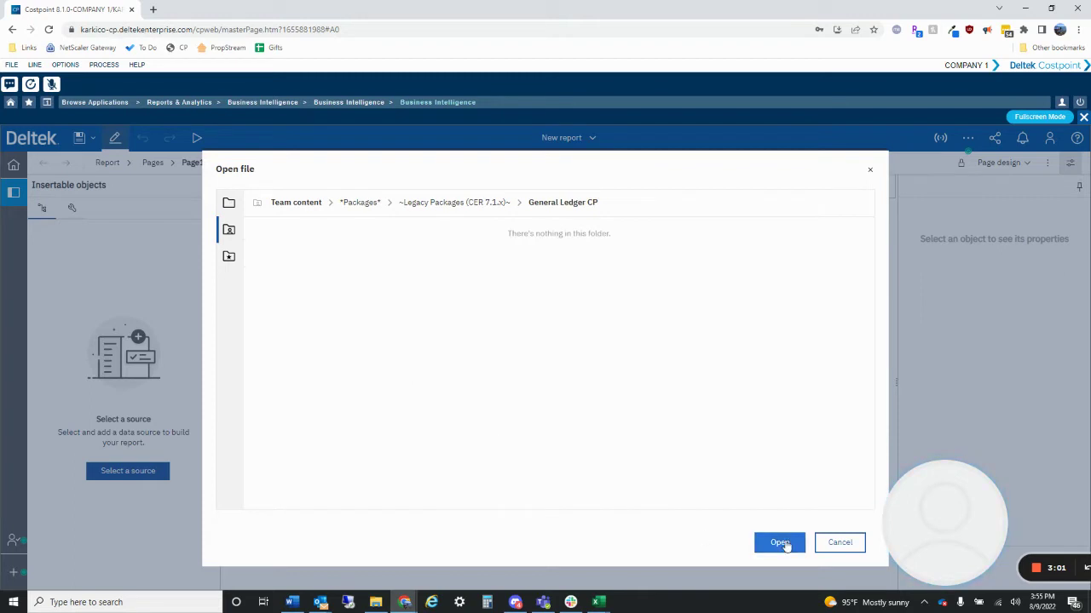
{"action": "left_click", "coordinate": [779, 542]}
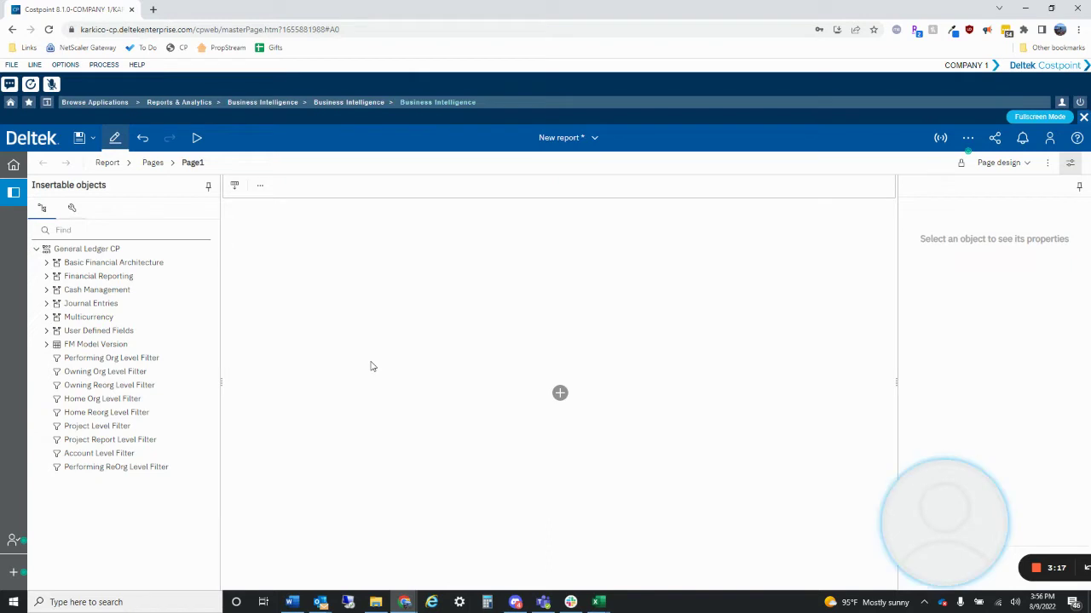
Step: Insert a list on the blank page with the name List1 and query Query1, dismissing the notifications
{"action": "left_click", "coordinate": [560, 394]}
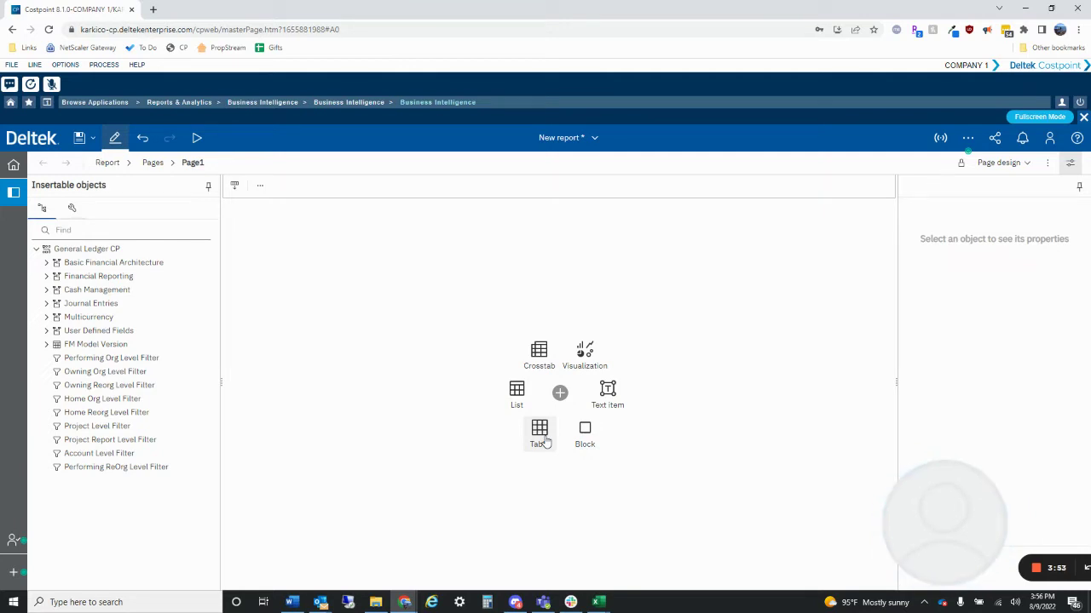
{"action": "left_click", "coordinate": [517, 396]}
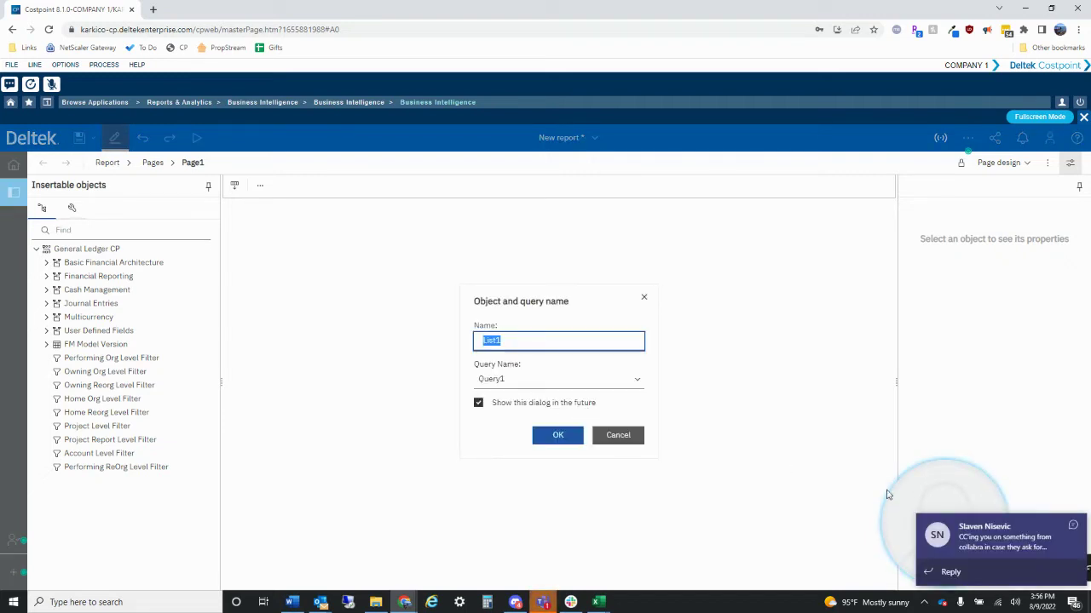
{"action": "left_click", "coordinate": [1070, 529]}
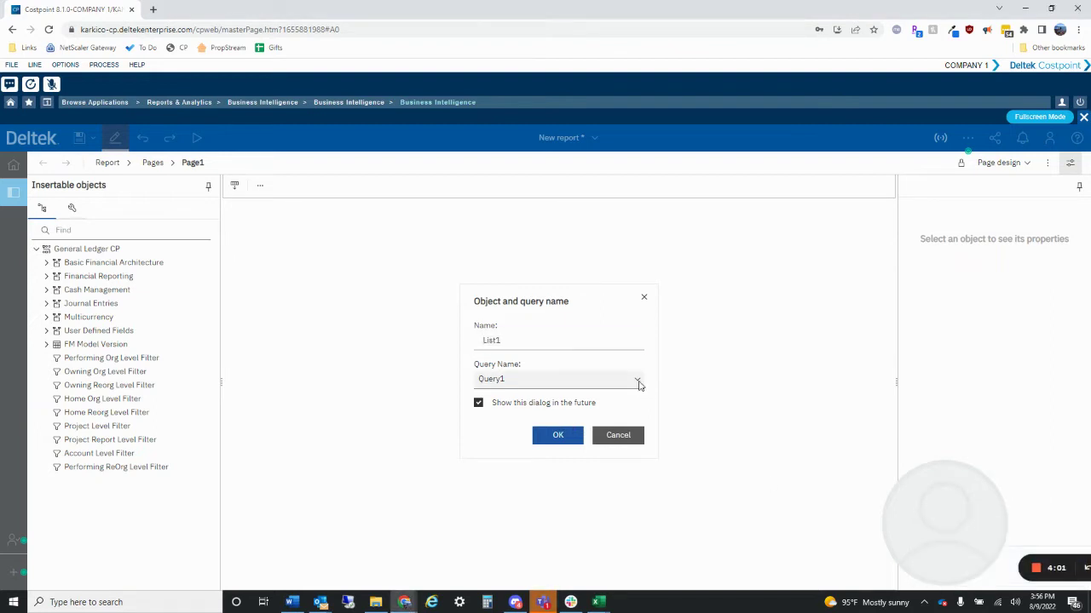
{"action": "left_click", "coordinate": [639, 385]}
{"action": "left_click", "coordinate": [567, 395]}
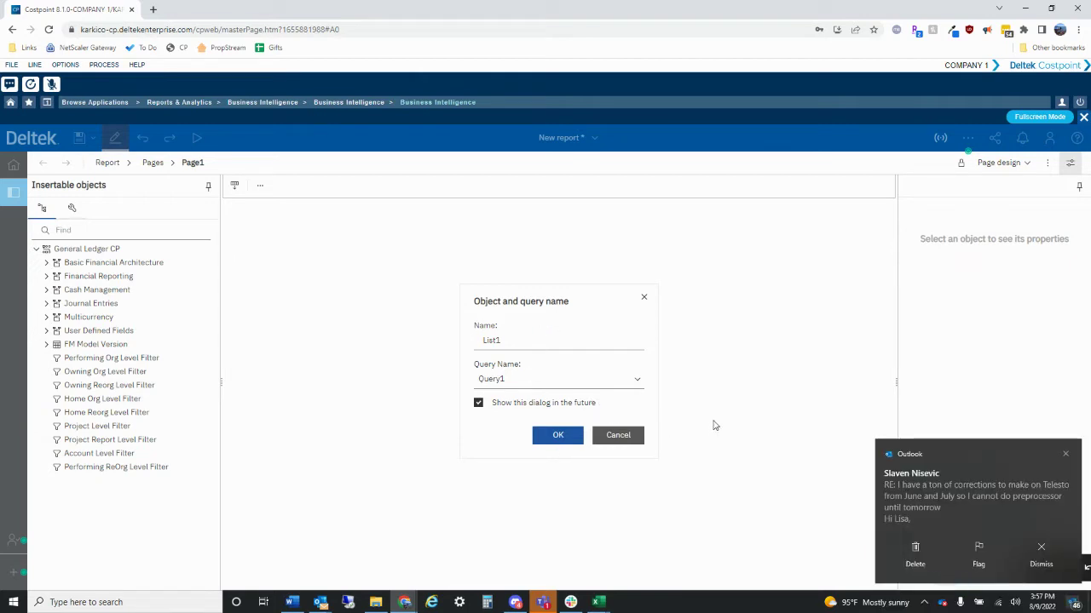
{"action": "left_click", "coordinate": [1066, 455]}
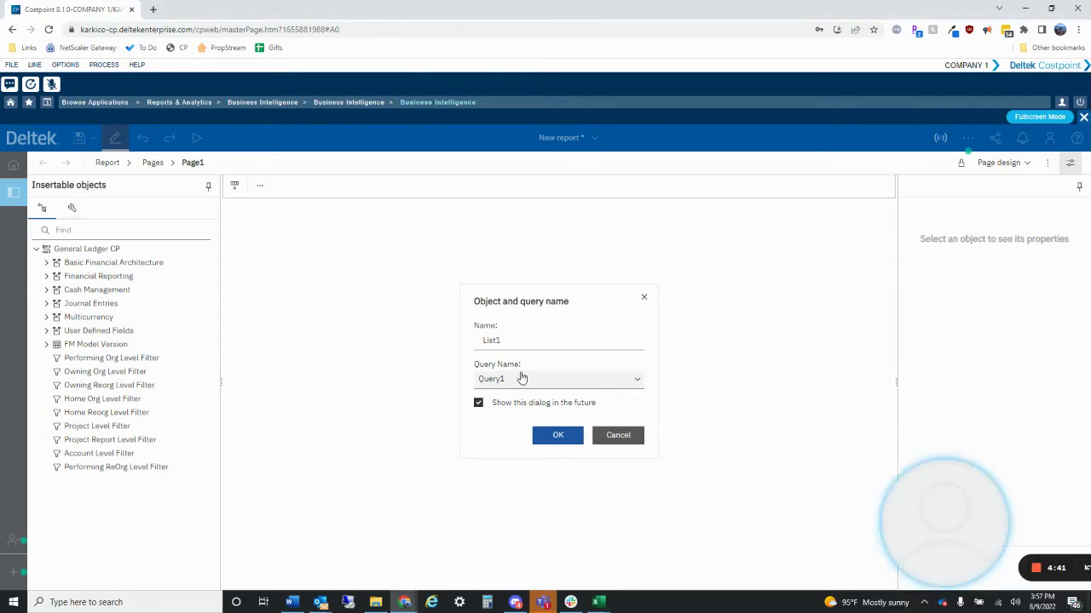
{"action": "left_click", "coordinate": [558, 436]}
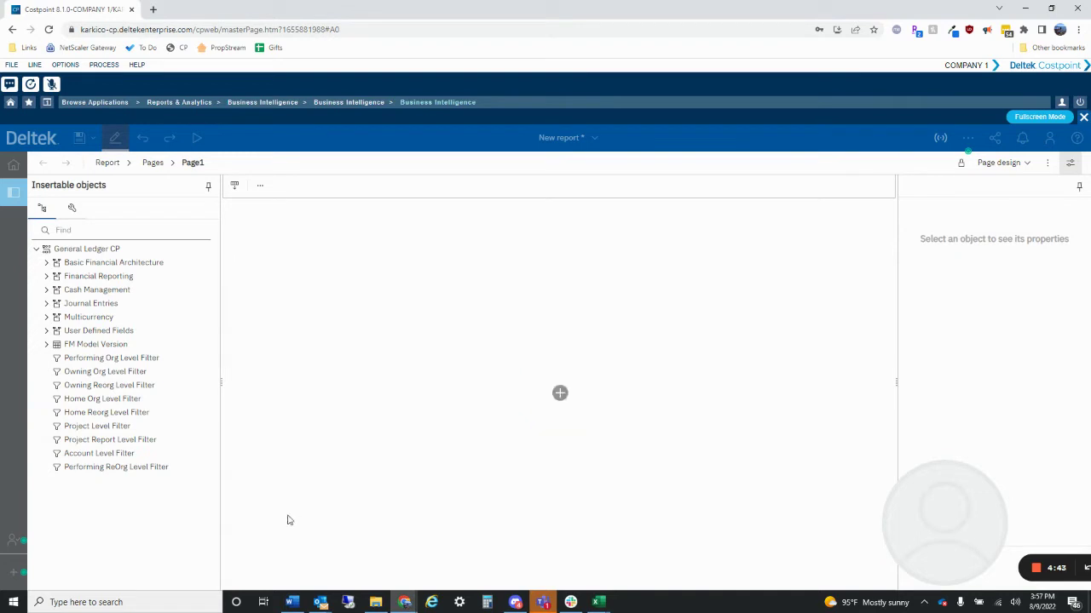
Step: Add Fiscal Year, Period, Account ID, Project ID and Organization ID from GL Posting Summary under Financial Reporting's Transaction Details to the empty list
{"action": "left_click", "coordinate": [47, 276]}
{"action": "left_click", "coordinate": [57, 303]}
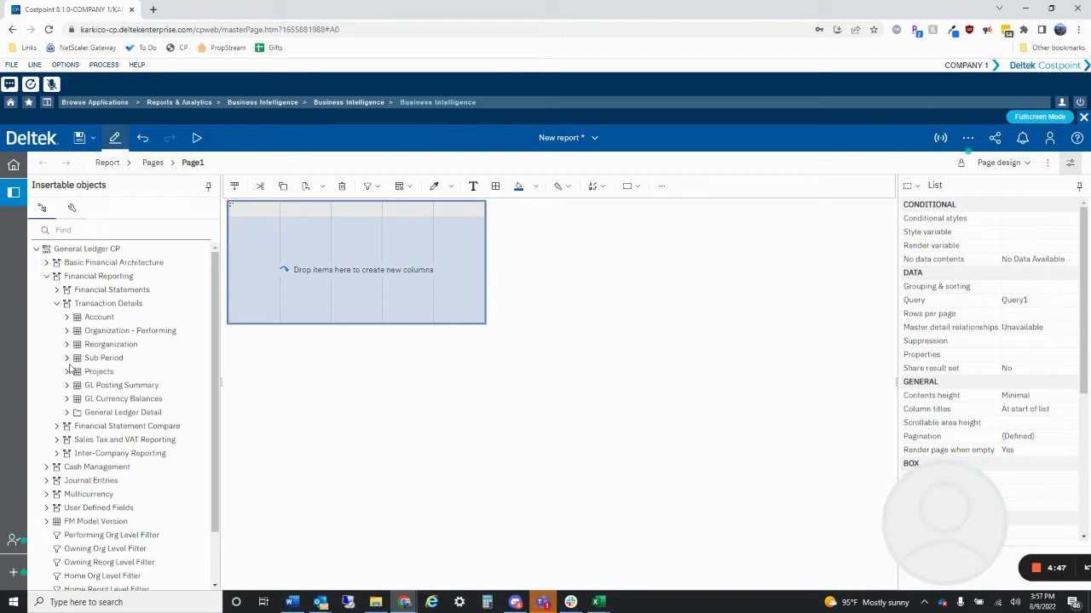
{"action": "left_click", "coordinate": [67, 386]}
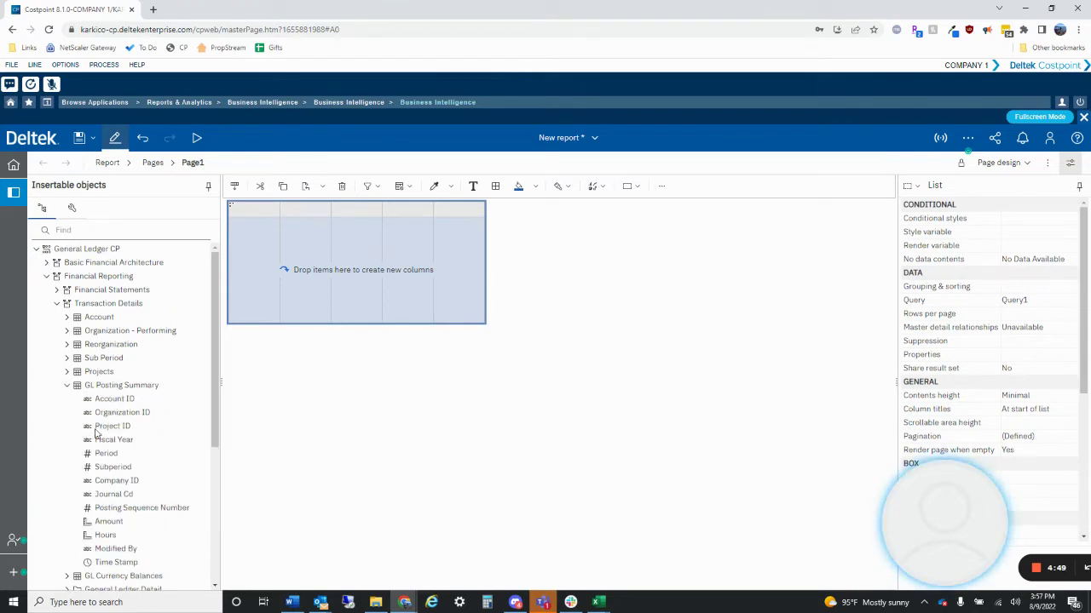
{"action": "scroll", "coordinate": [146, 430], "scroll_direction": "down", "scroll_amount": 1}
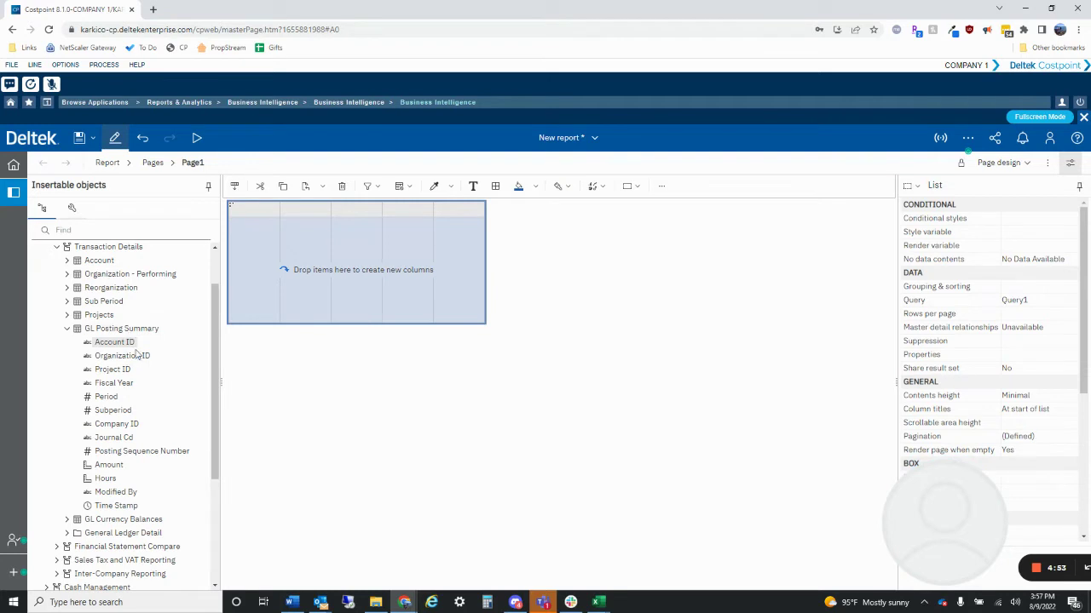
{"action": "scroll", "coordinate": [126, 341], "scroll_direction": "up", "scroll_amount": 1}
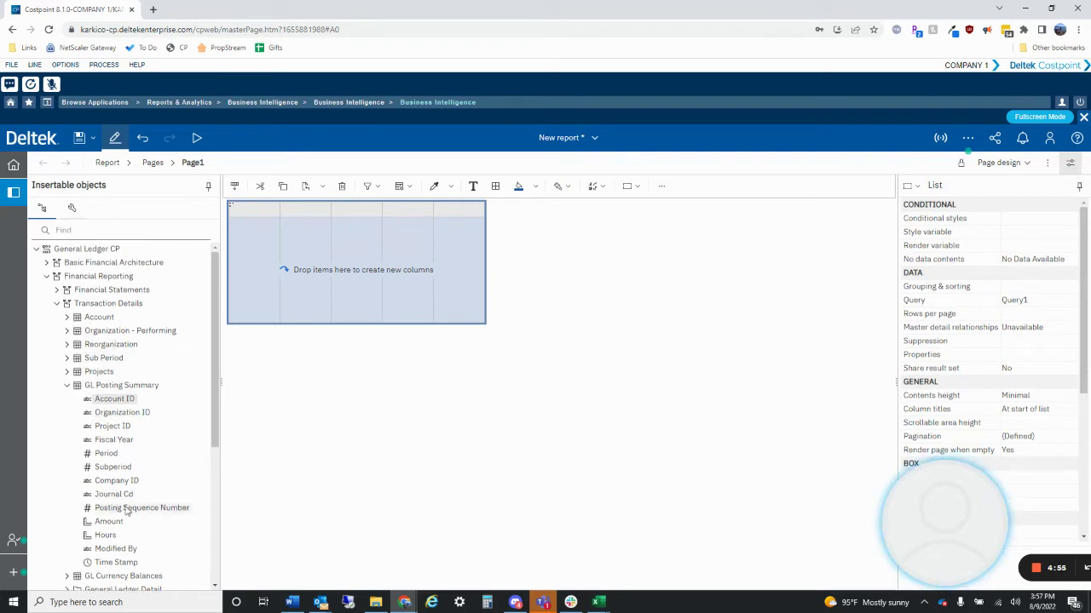
{"action": "scroll", "coordinate": [139, 507], "scroll_direction": "down", "scroll_amount": 1}
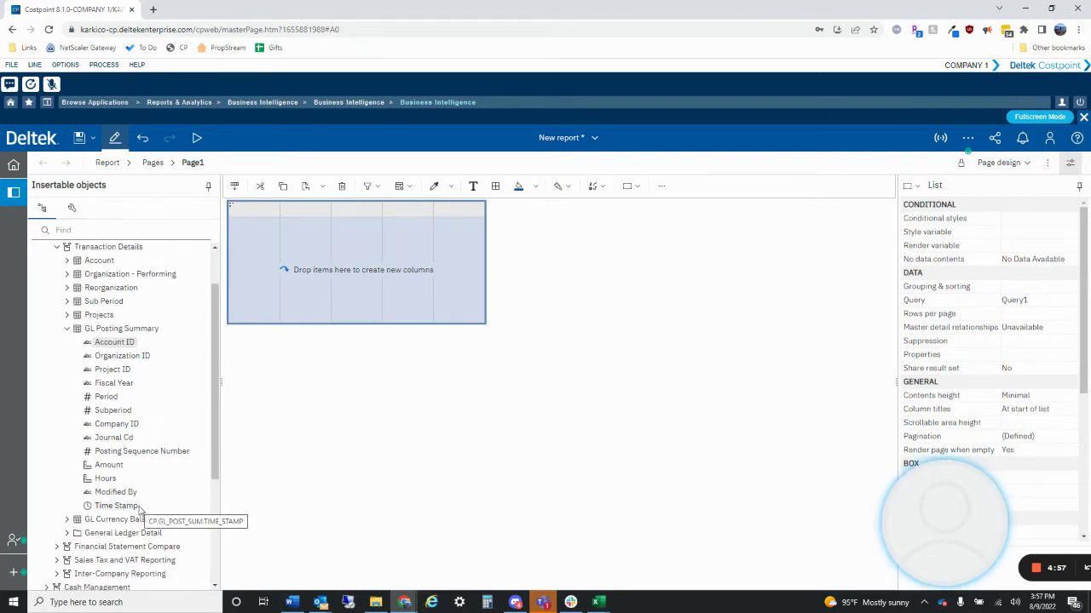
{"action": "left_click", "coordinate": [106, 397], "text": "ctrl"}
{"action": "left_click", "coordinate": [115, 343], "text": "ctrl"}
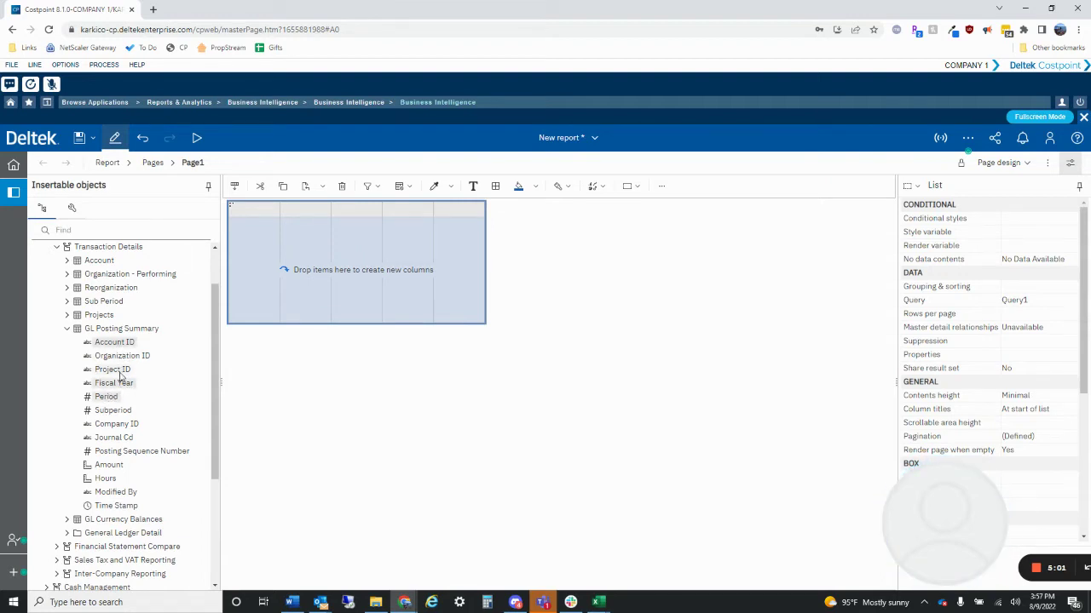
{"action": "left_click", "coordinate": [112, 370], "text": "ctrl"}
{"action": "left_click", "coordinate": [128, 356], "text": "ctrl"}
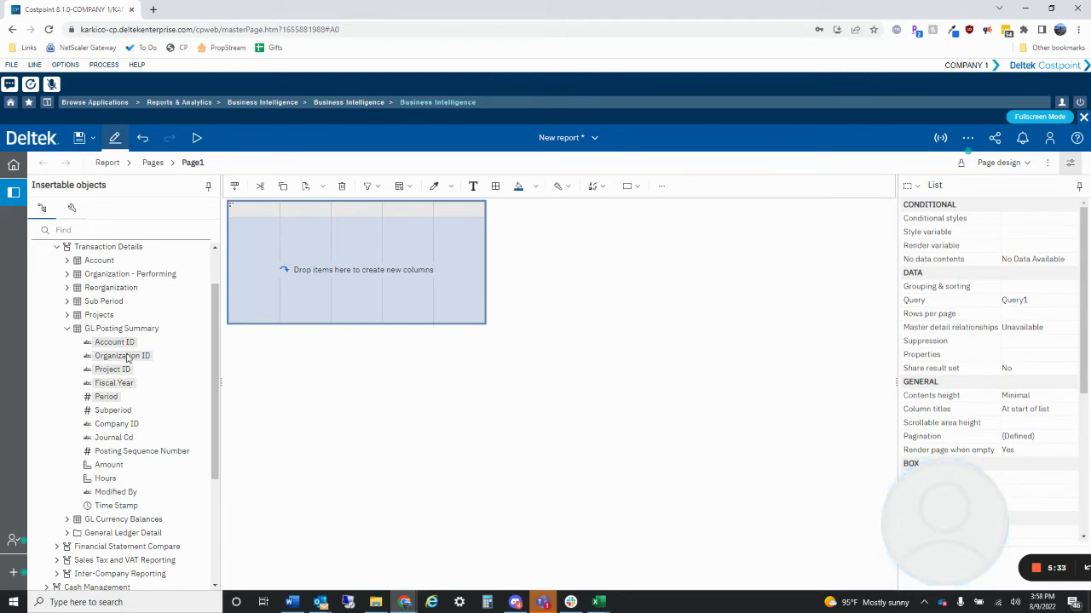
{"action": "left_click_drag", "start_coordinate": [126, 358], "coordinate": [289, 299]}
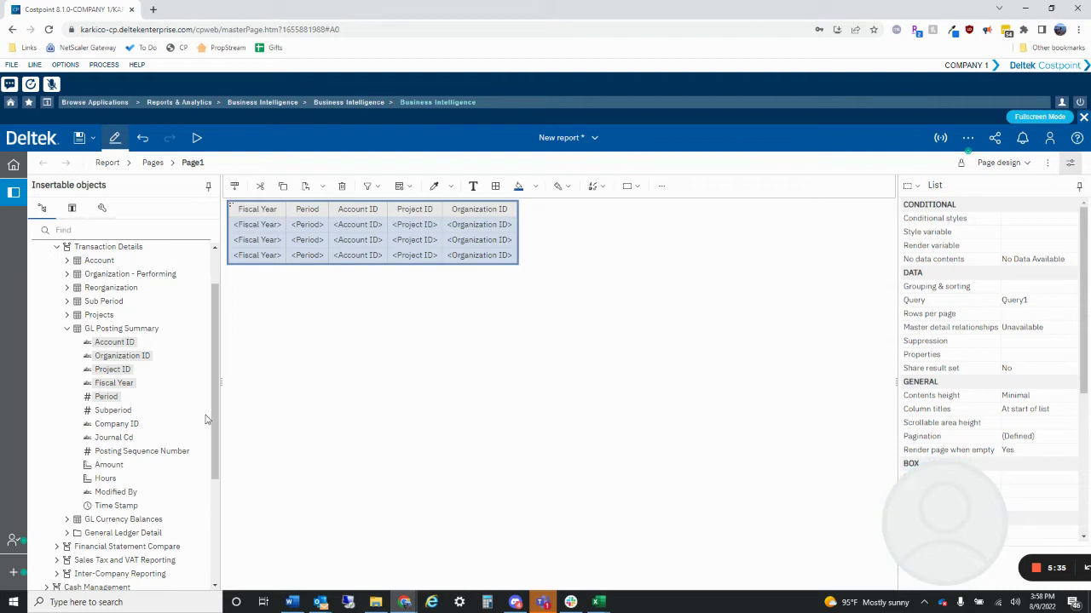
{"action": "left_click", "coordinate": [451, 243]}
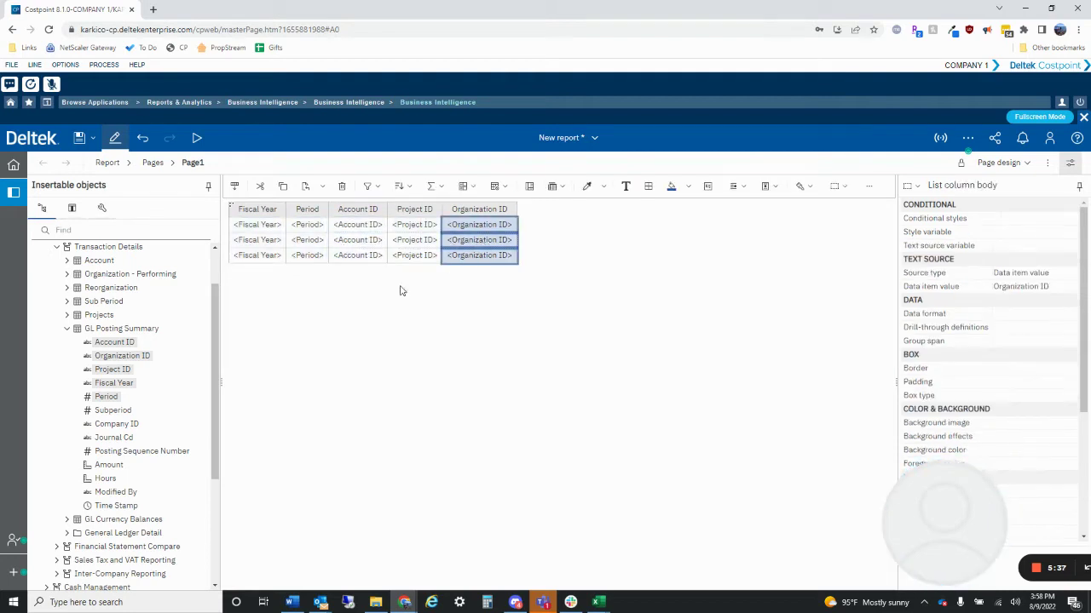
Step: Select ID, Name, Check Number, Cash Receipt Number, Invoice ID, GLC, PLC Cd, P/O Number, Transaction Desc, Voucher Number, Hours, Amount and T/S Date in GL Detail
{"action": "left_click", "coordinate": [68, 332]}
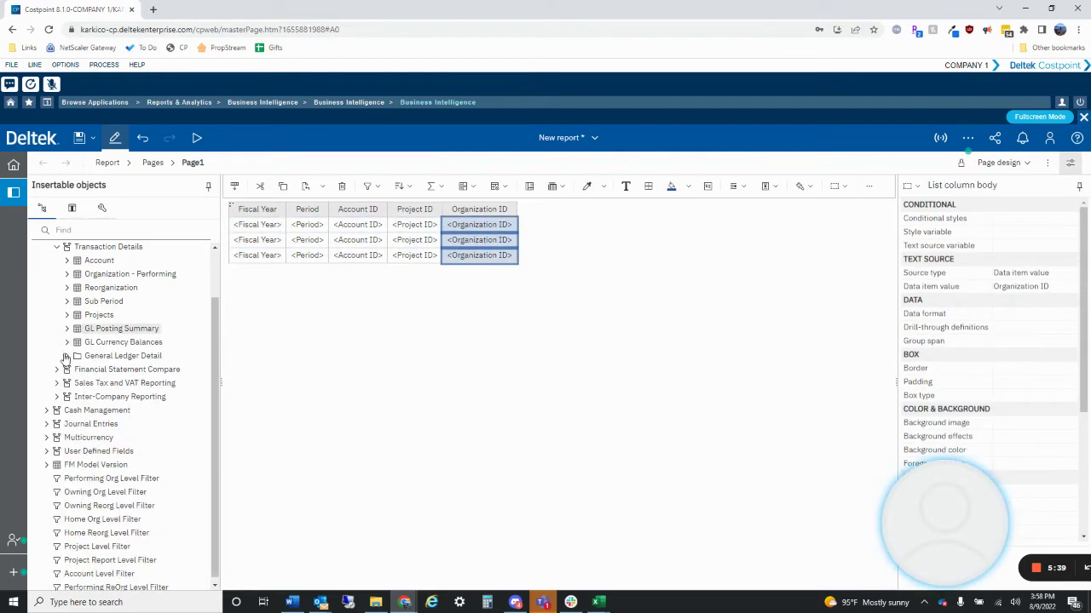
{"action": "left_click", "coordinate": [66, 356]}
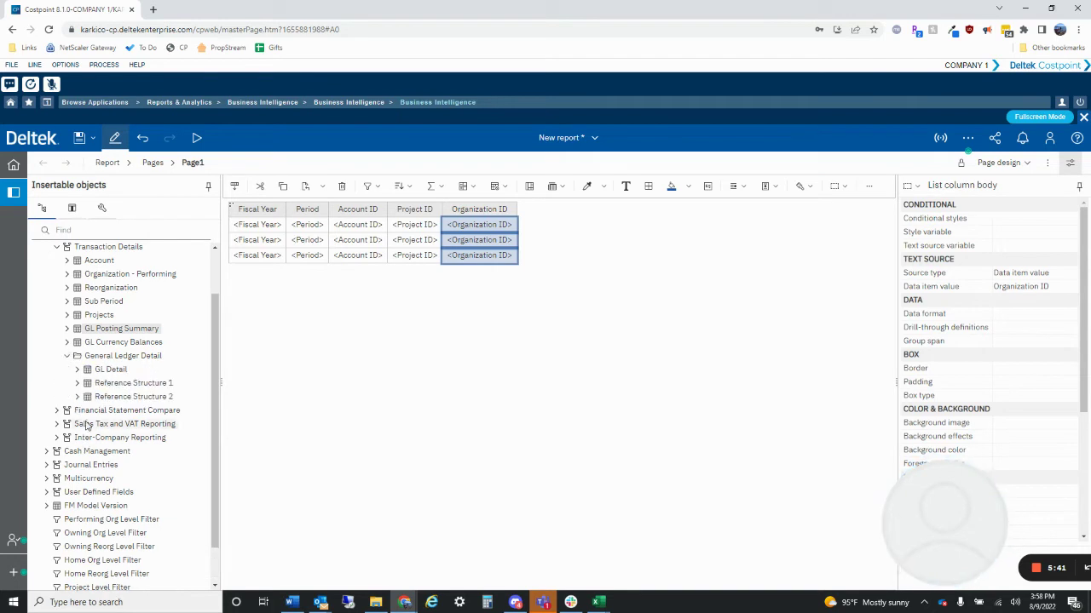
{"action": "left_click", "coordinate": [78, 370]}
{"action": "scroll", "coordinate": [94, 460], "scroll_direction": "down", "scroll_amount": 3}
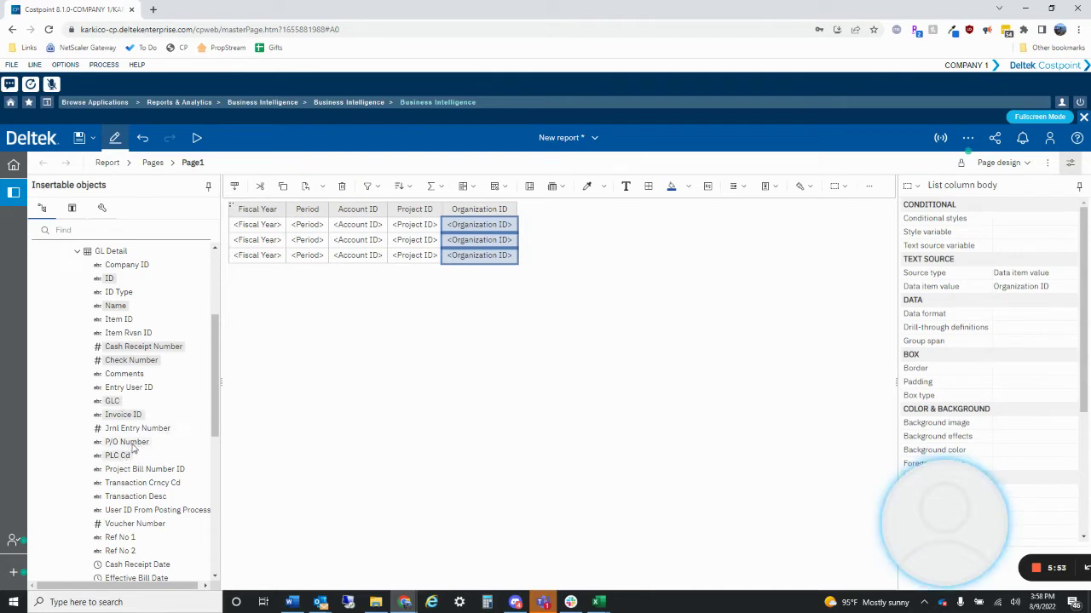
{"action": "scroll", "coordinate": [162, 503], "scroll_direction": "down", "scroll_amount": 2}
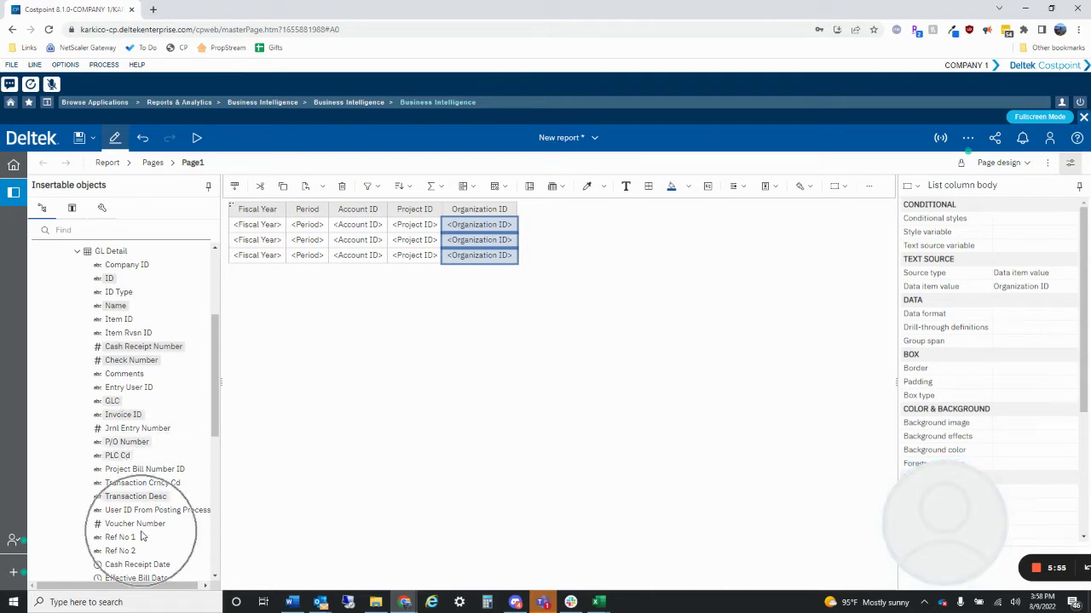
{"action": "scroll", "coordinate": [170, 503], "scroll_direction": "down", "scroll_amount": 2}
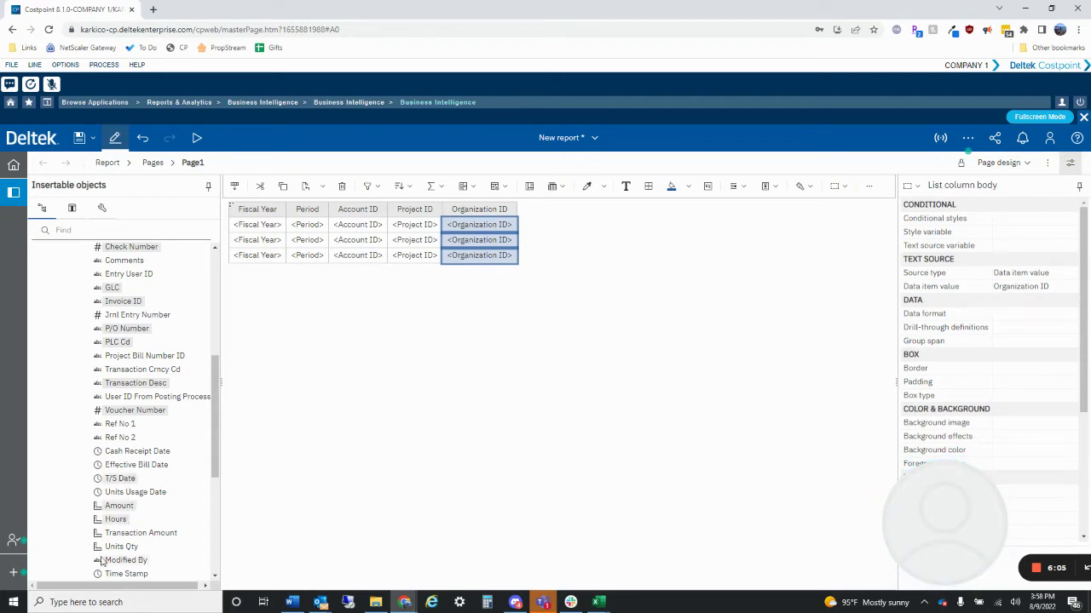
{"action": "left_click_drag", "start_coordinate": [120, 482], "coordinate": [674, 420]}
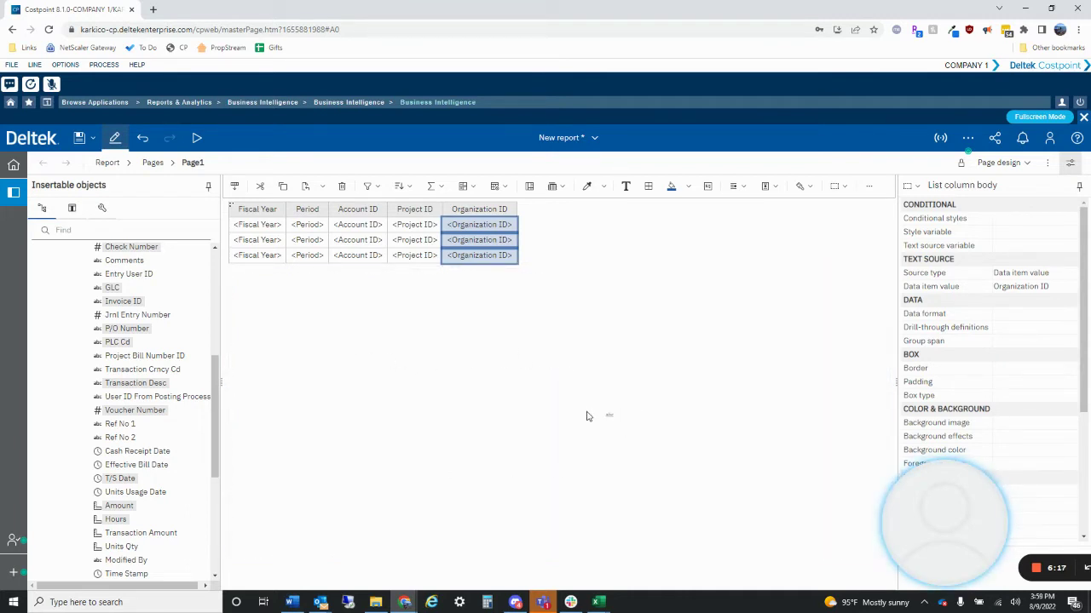
{"action": "left_click_drag", "start_coordinate": [554, 382], "coordinate": [400, 415]}
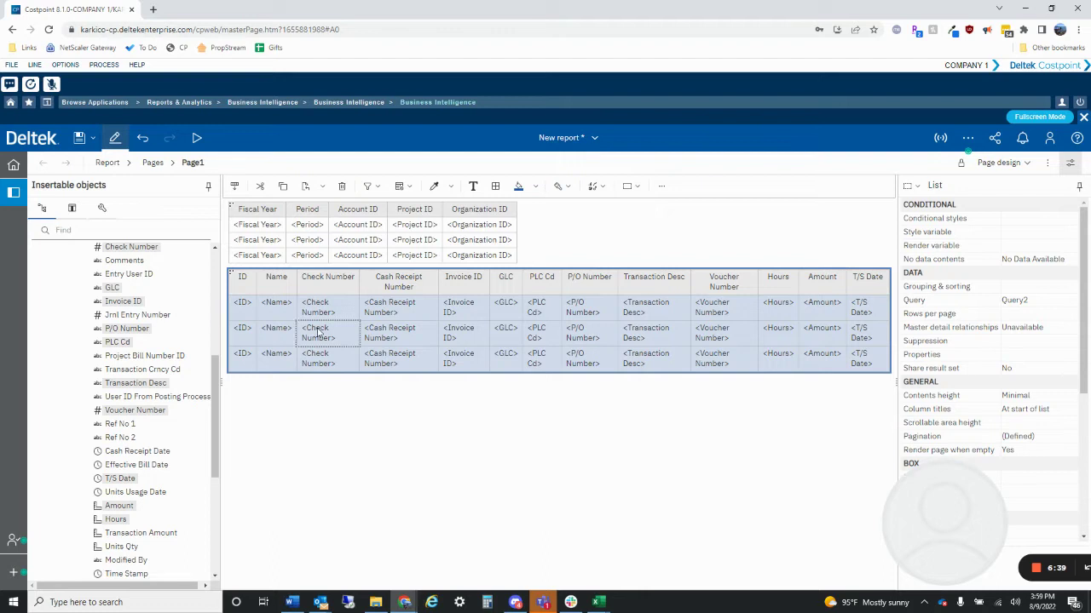
{"action": "left_click", "coordinate": [142, 137]}
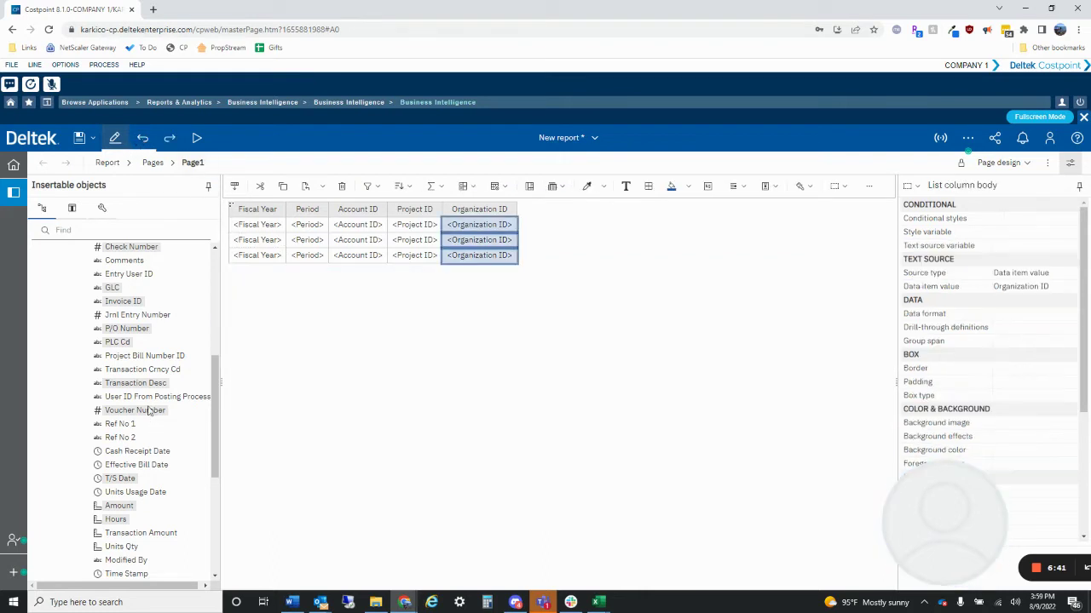
Step: Add the selected GL Detail fields to the existing list after Organization ID and hide the object properties
{"action": "left_click_drag", "start_coordinate": [149, 411], "coordinate": [506, 240]}
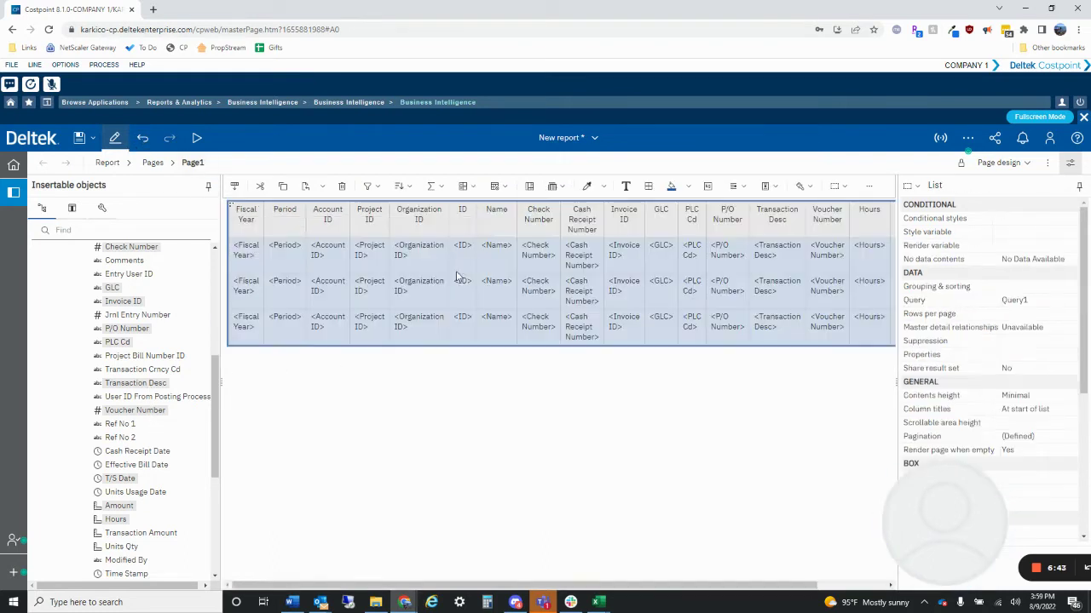
{"action": "left_click", "coordinate": [605, 298]}
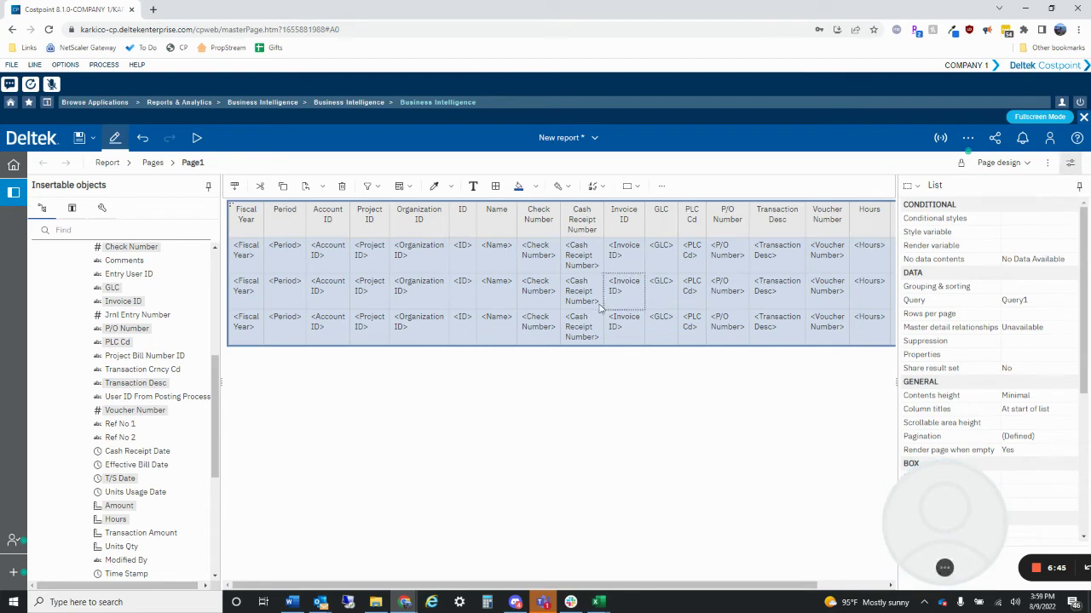
{"action": "left_click", "coordinate": [688, 326]}
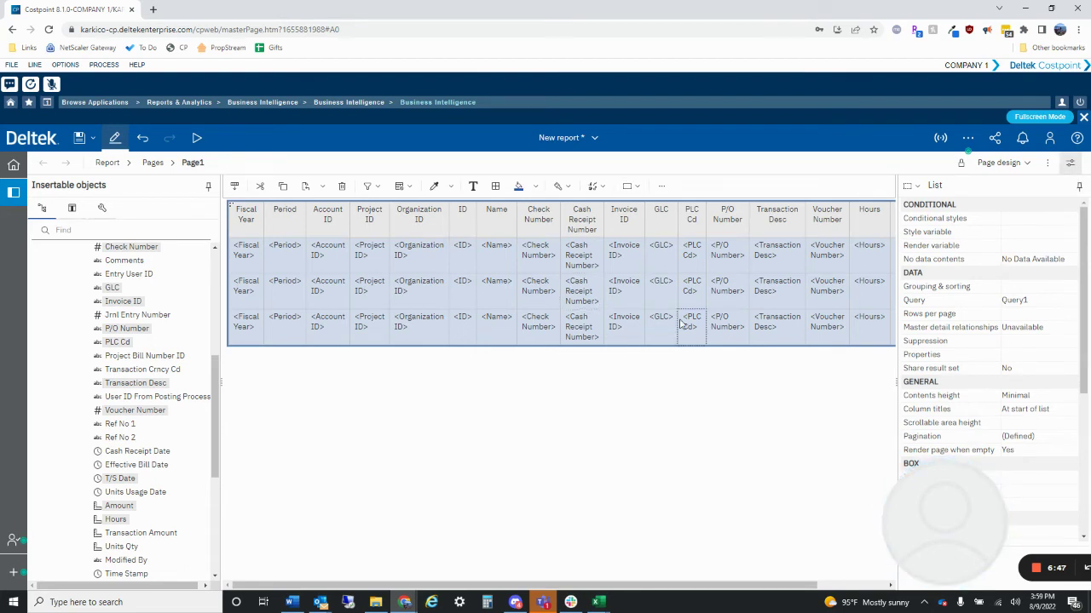
{"action": "left_click", "coordinate": [284, 252]}
{"action": "left_click", "coordinate": [825, 286]}
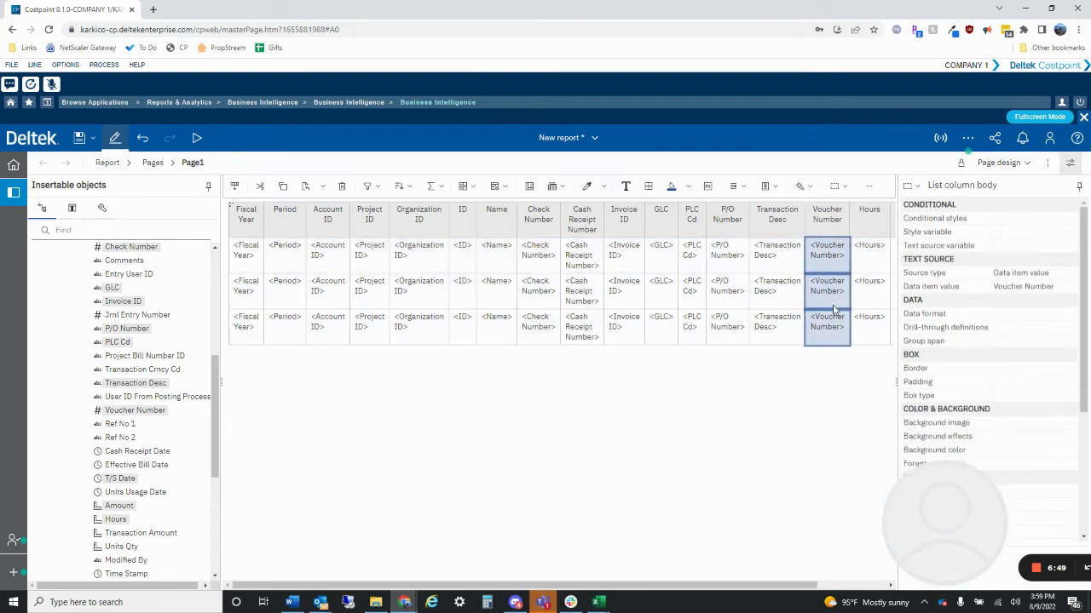
{"action": "left_click", "coordinate": [1070, 163]}
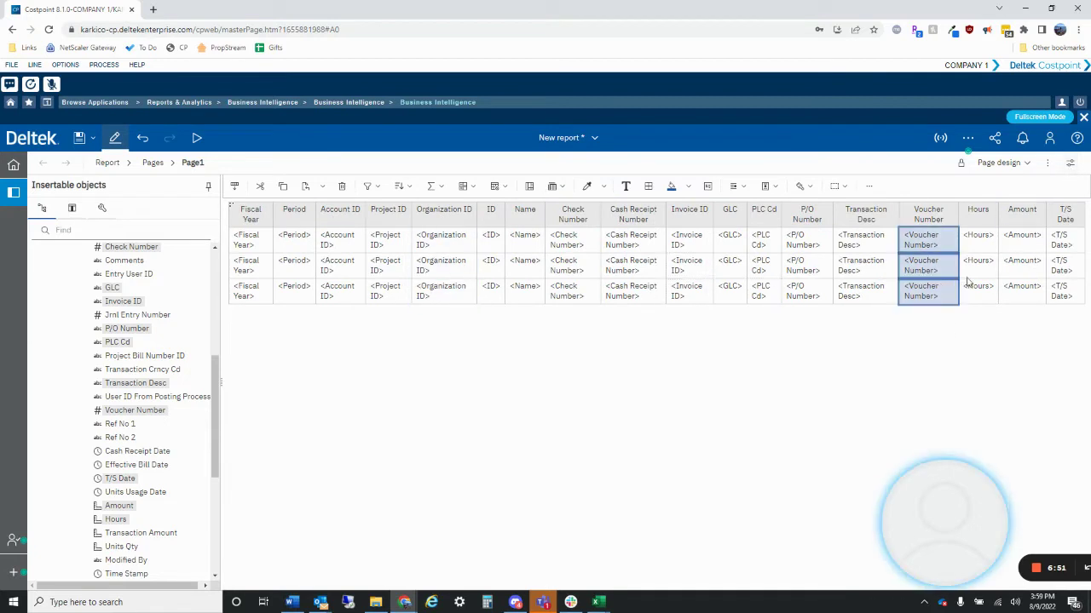
Step: Move the T/S Date column from the end of the list to between P/O Number and Transaction Desc
{"action": "left_click", "coordinate": [1021, 264]}
{"action": "left_click", "coordinate": [1070, 269]}
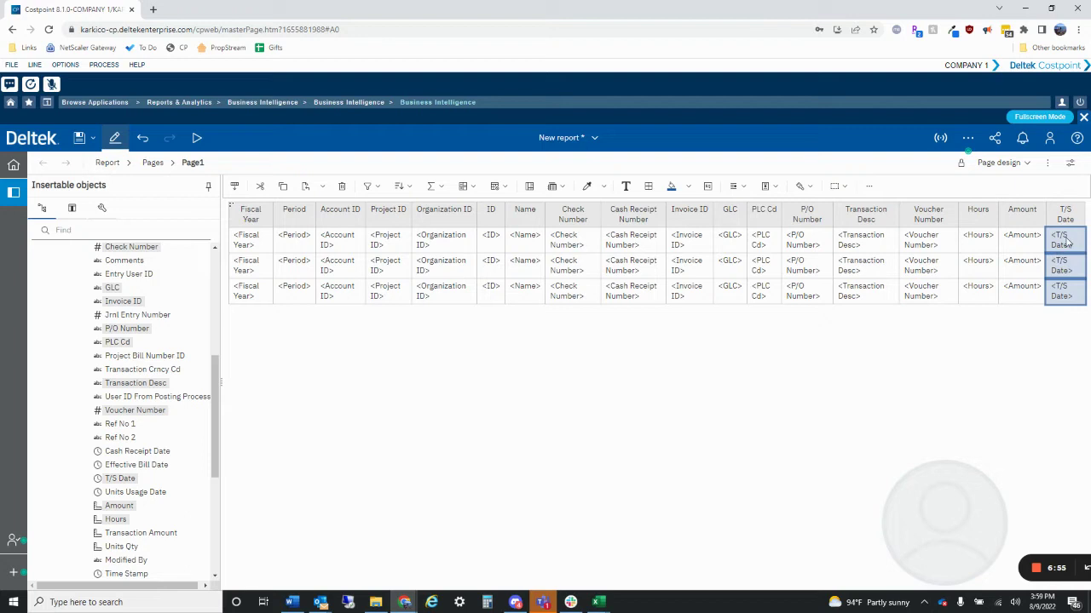
{"action": "left_click_drag", "start_coordinate": [1070, 260], "coordinate": [833, 275]}
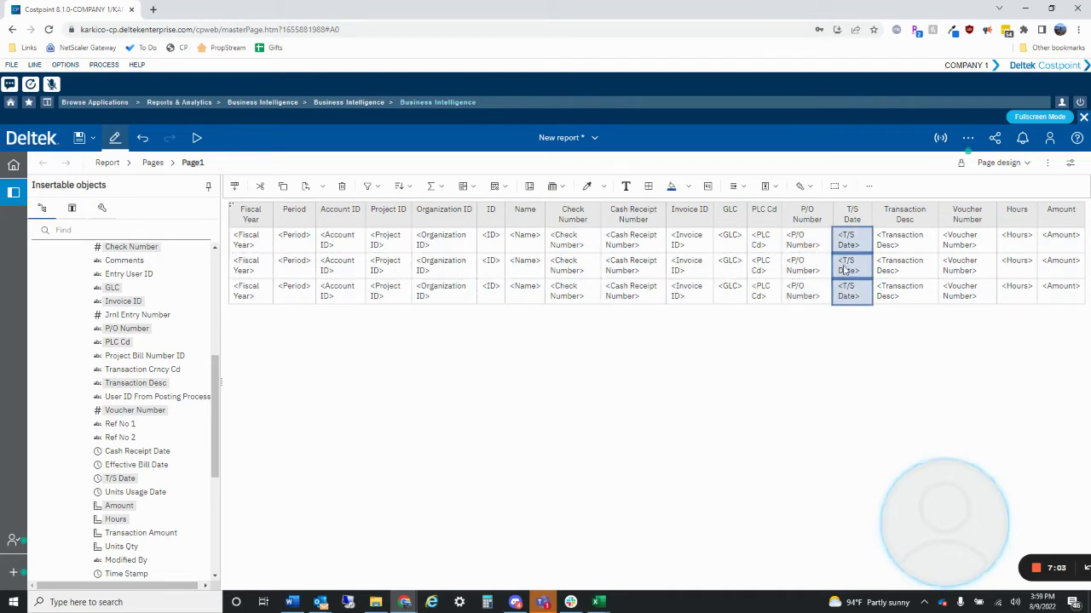
Step: Try the T/S Date column after Transaction Desc and move it back in front of Transaction Desc
{"action": "left_click_drag", "start_coordinate": [843, 271], "coordinate": [937, 294]}
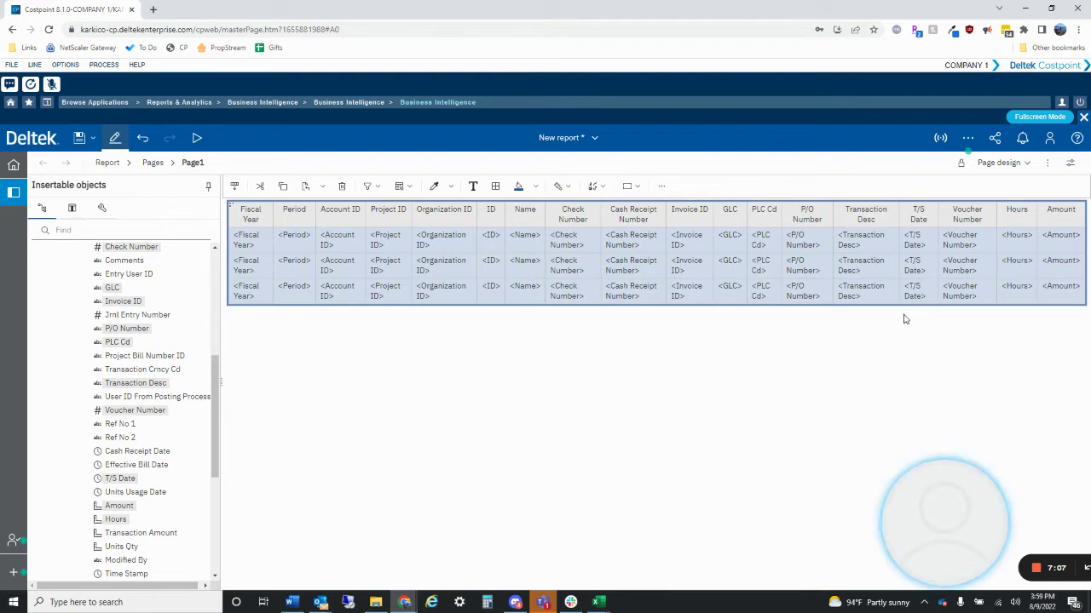
{"action": "left_click", "coordinate": [924, 272]}
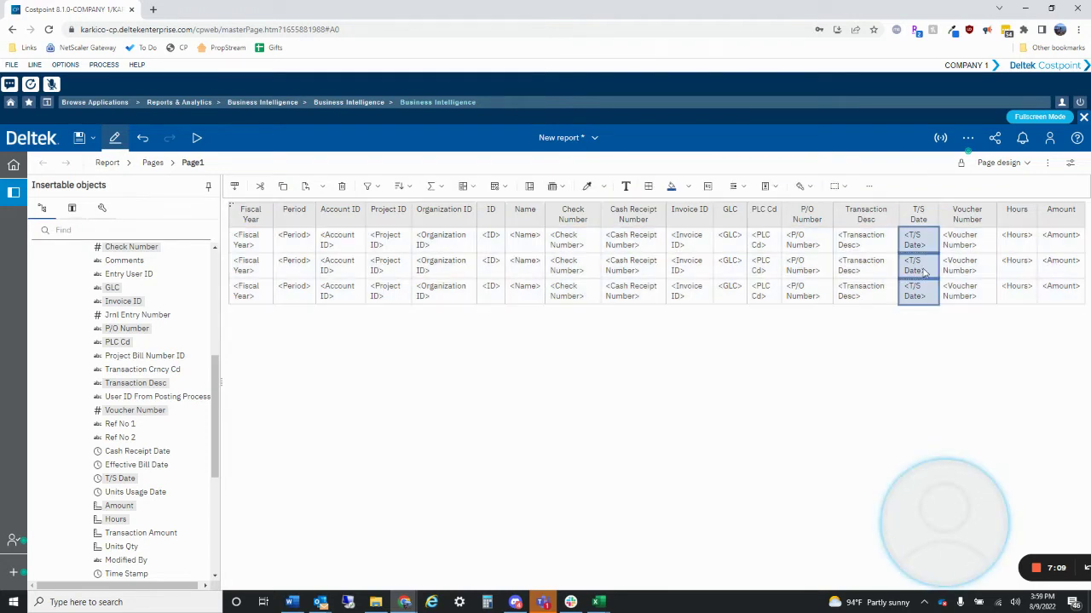
{"action": "left_click", "coordinate": [773, 283]}
{"action": "left_click", "coordinate": [229, 208]}
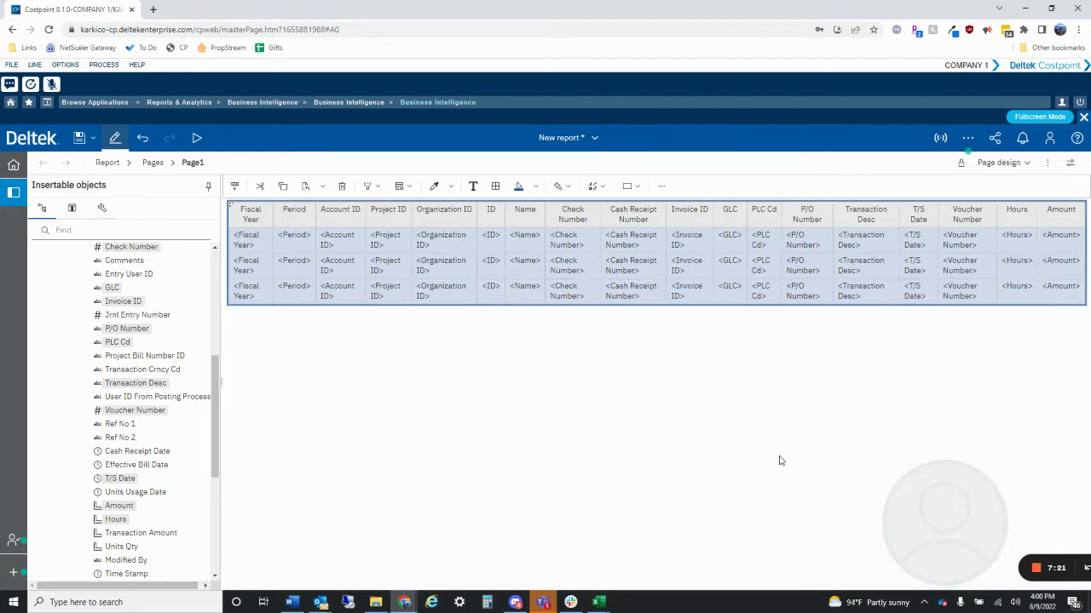
{"action": "left_click", "coordinate": [771, 489]}
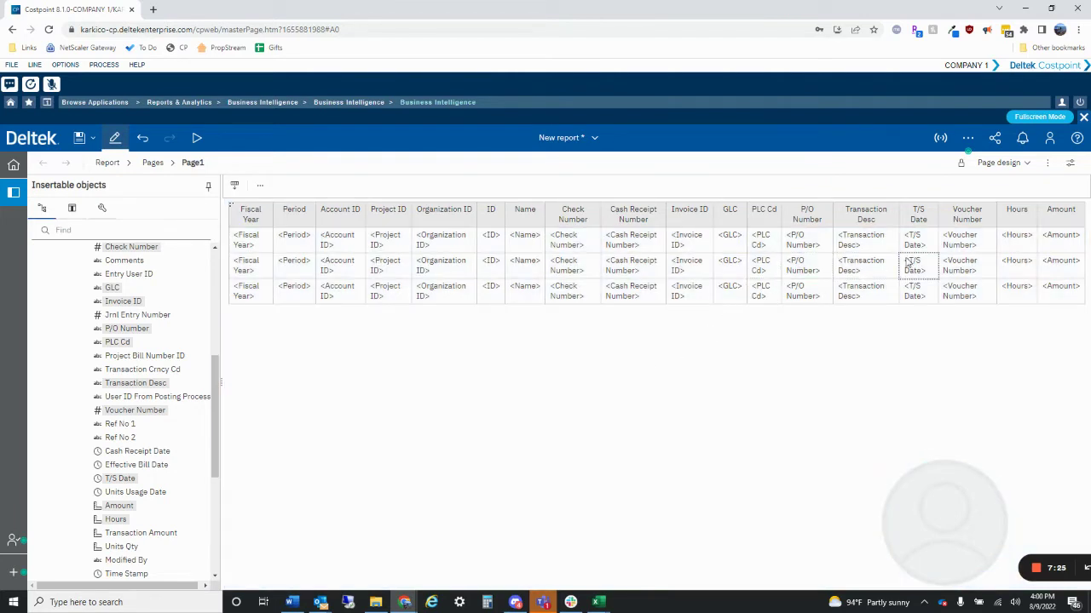
{"action": "left_click", "coordinate": [909, 262]}
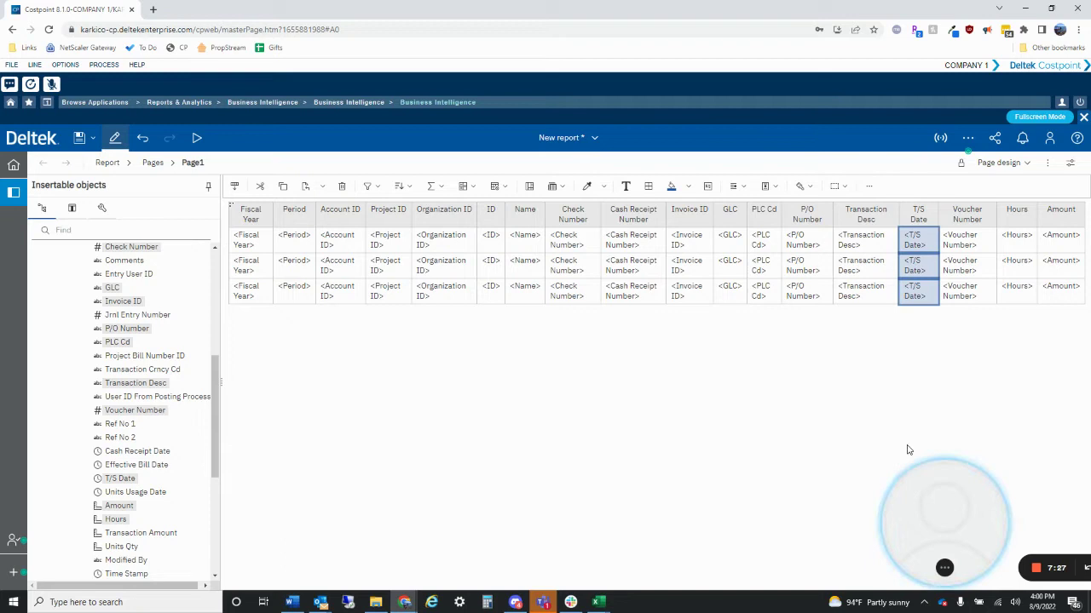
{"action": "left_click_drag", "start_coordinate": [928, 269], "coordinate": [831, 260]}
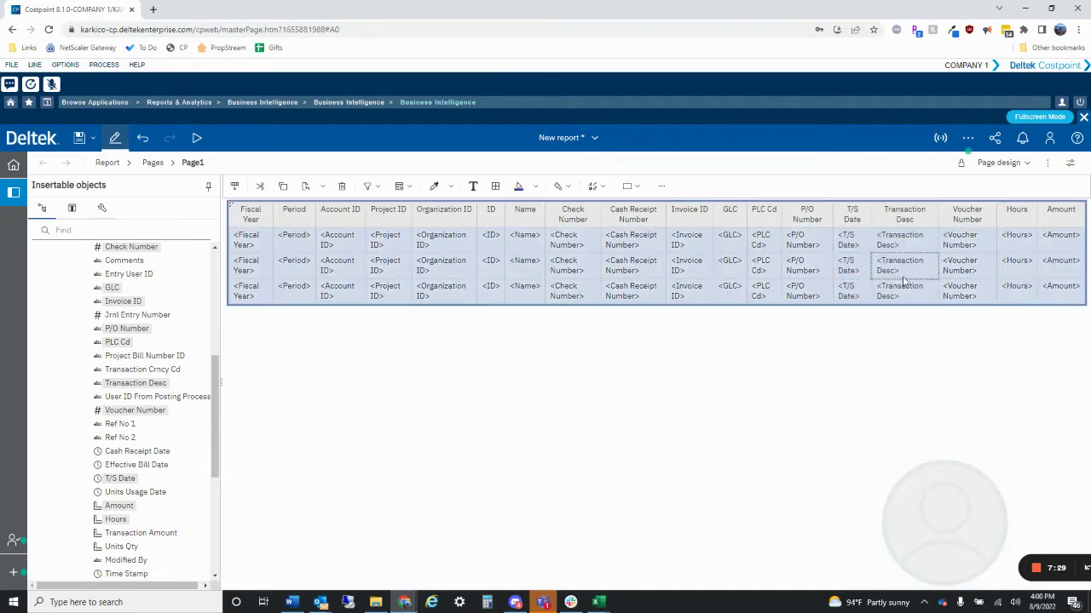
Step: Move the Voucher Number column to between T/S Date and Transaction Desc
{"action": "left_click", "coordinate": [967, 264]}
{"action": "left_click", "coordinate": [1061, 264]}
{"action": "left_click", "coordinate": [1016, 264]}
{"action": "left_click", "coordinate": [972, 267]}
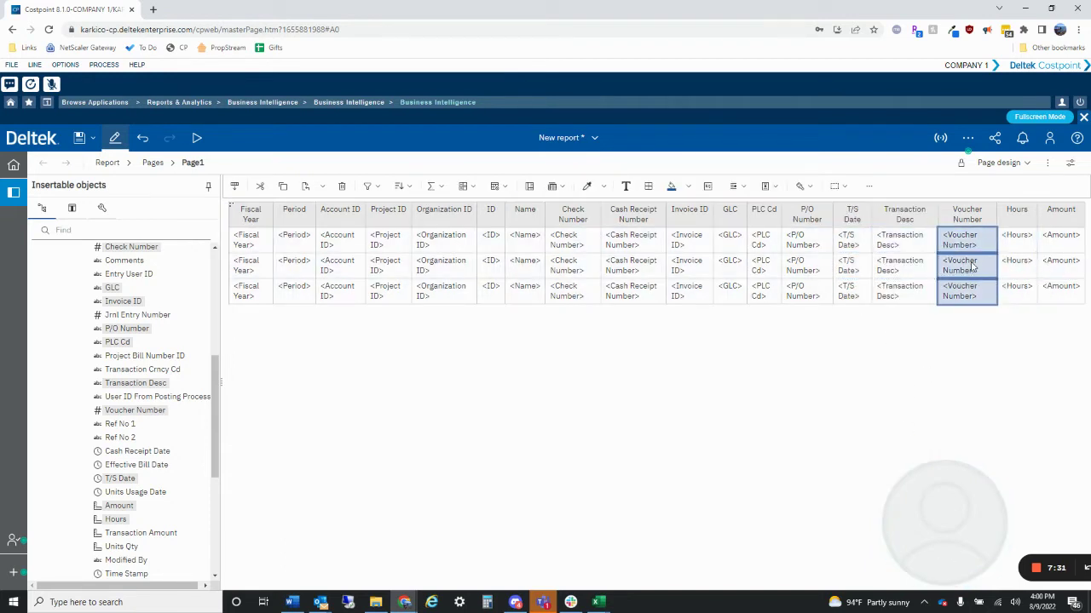
{"action": "left_click_drag", "start_coordinate": [972, 266], "coordinate": [874, 265]}
{"action": "left_click", "coordinate": [635, 266]}
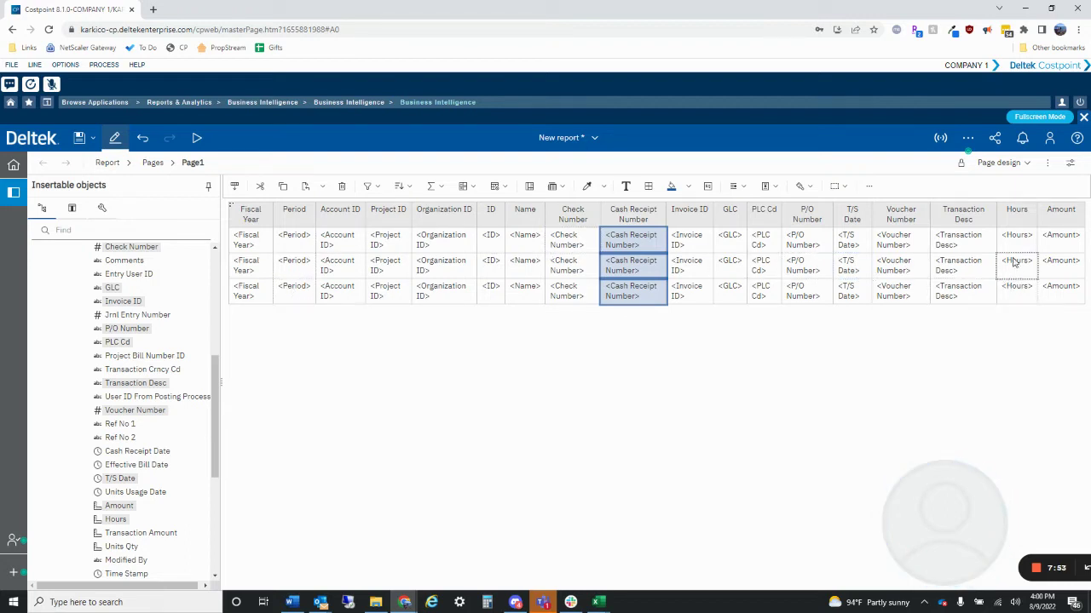
Step: Preview the report page with its data, return to the page design, and switch back to the preview
{"action": "left_click", "coordinate": [999, 162]}
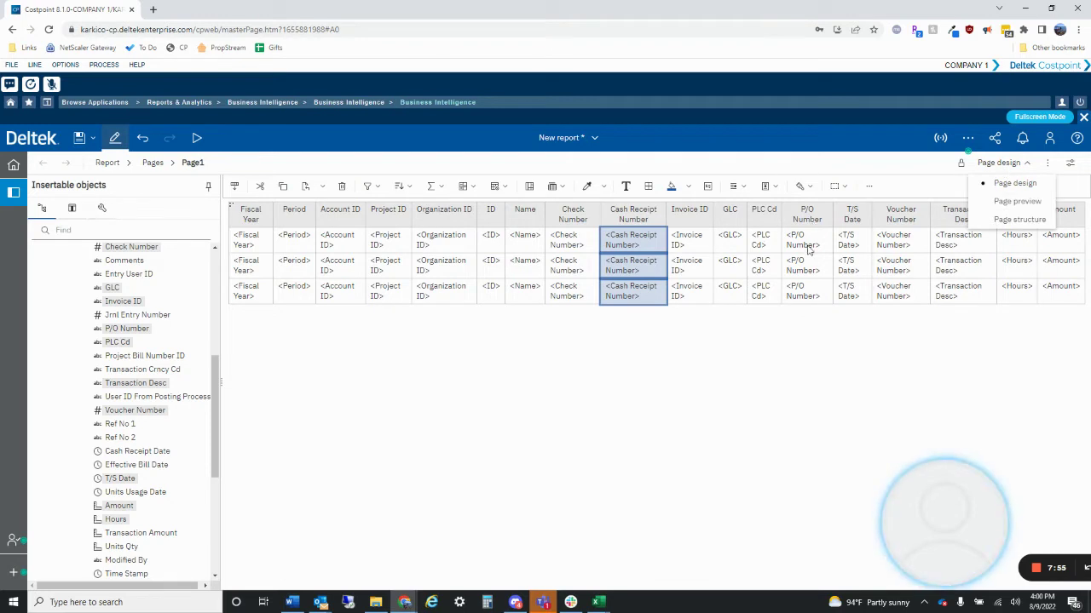
{"action": "left_click", "coordinate": [1016, 201]}
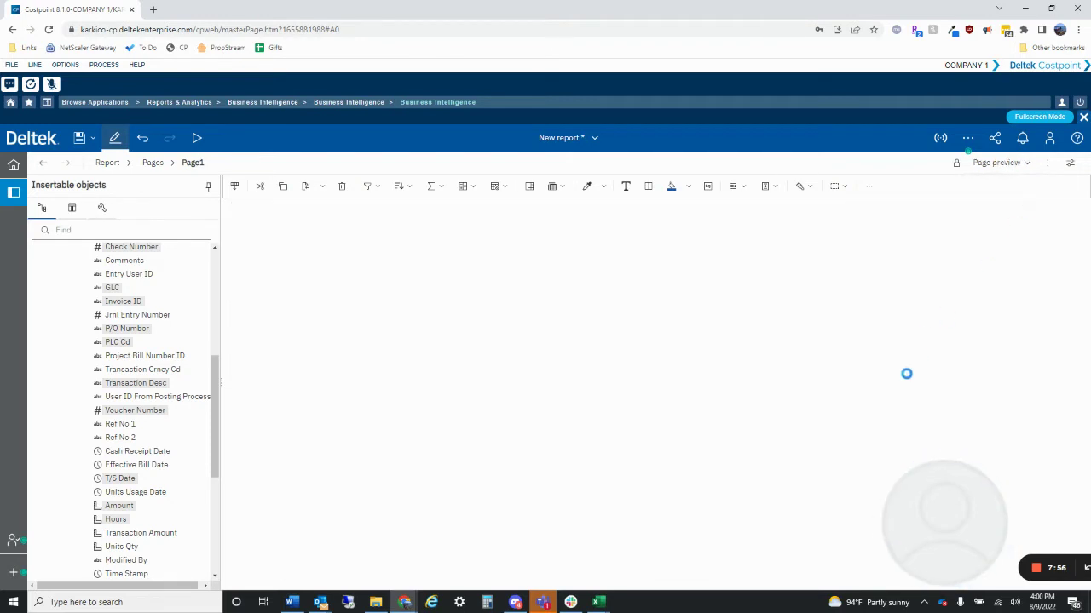
{"action": "left_click", "coordinate": [999, 164]}
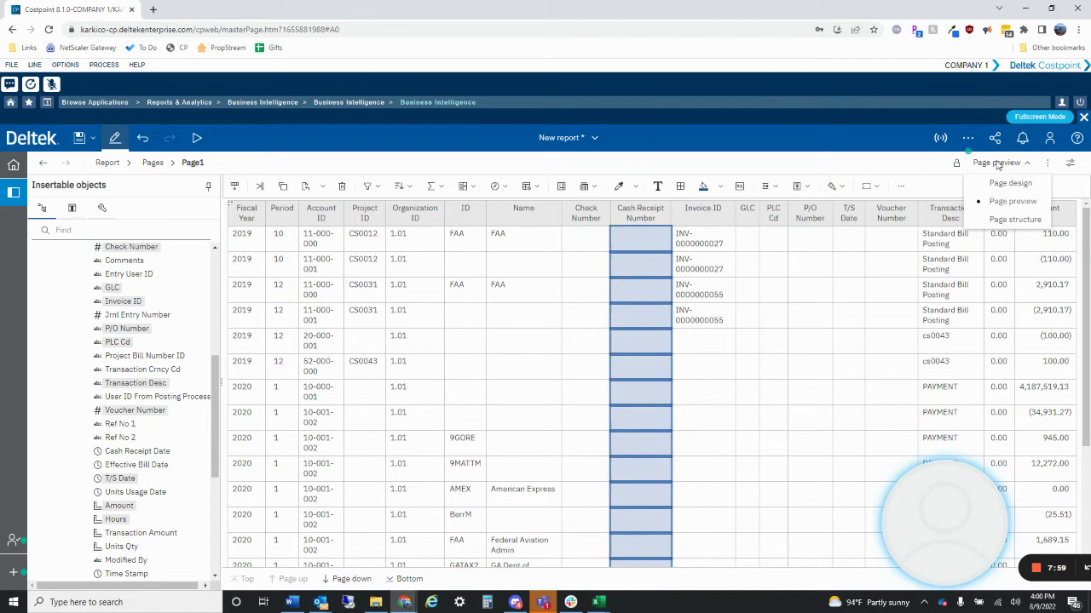
{"action": "left_click", "coordinate": [1008, 183]}
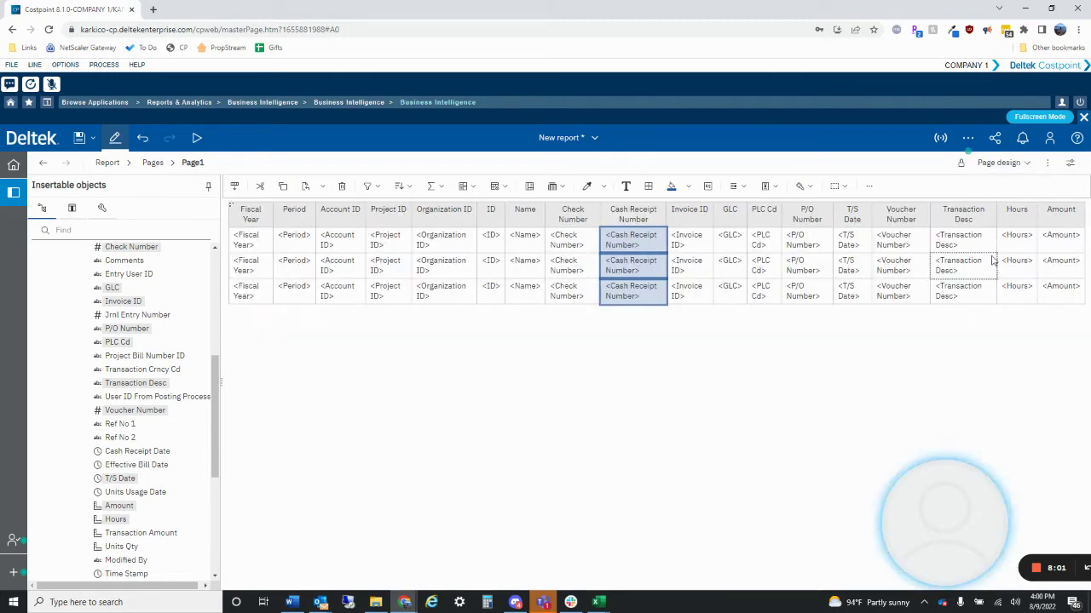
{"action": "left_click", "coordinate": [1005, 163]}
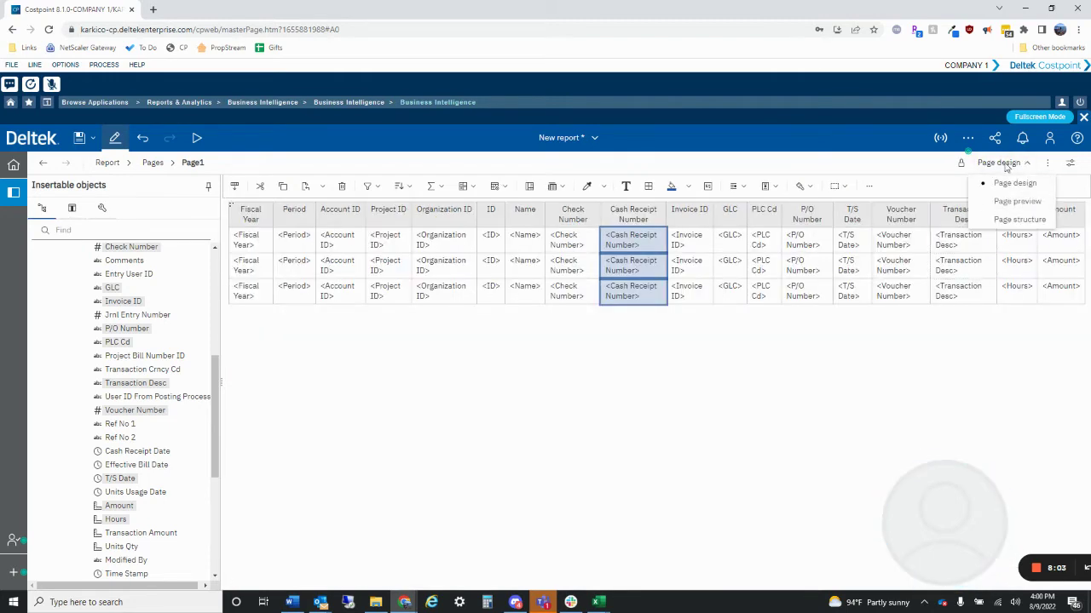
{"action": "left_click", "coordinate": [1019, 202]}
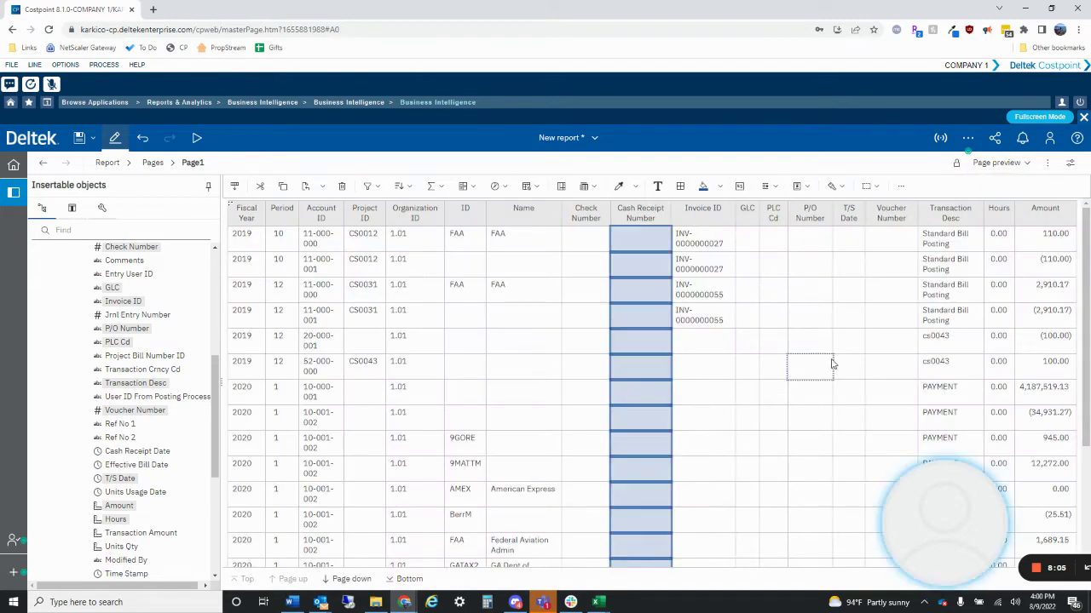
Step: Page down through the previewed GL records to review the ID and Name columns, and return to the first page
{"action": "left_click", "coordinate": [465, 507]}
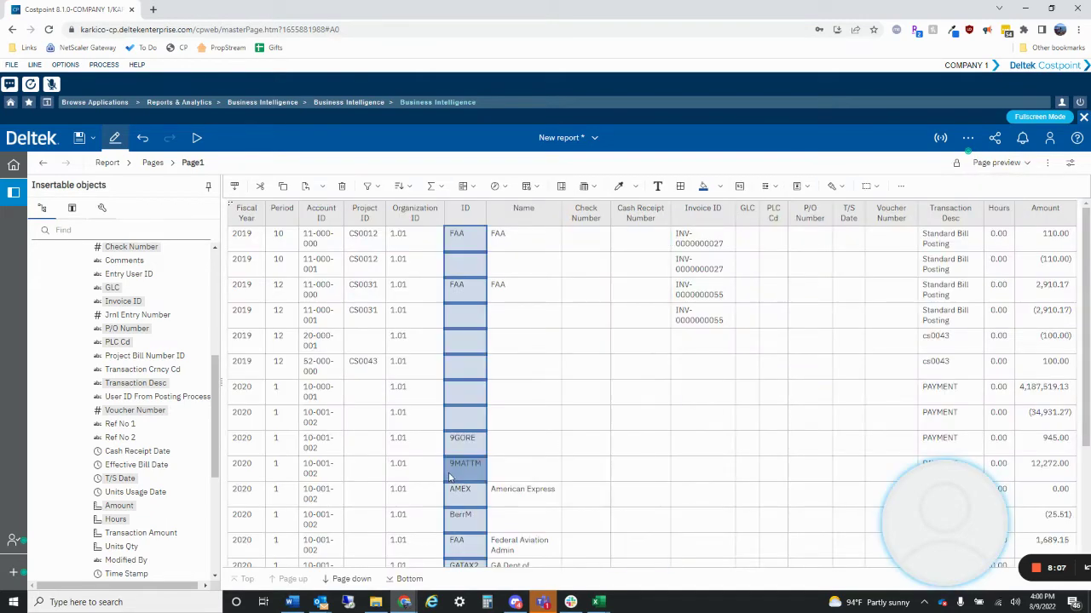
{"action": "left_click", "coordinate": [347, 579]}
{"action": "left_click", "coordinate": [347, 579]}
{"action": "left_click", "coordinate": [349, 581]}
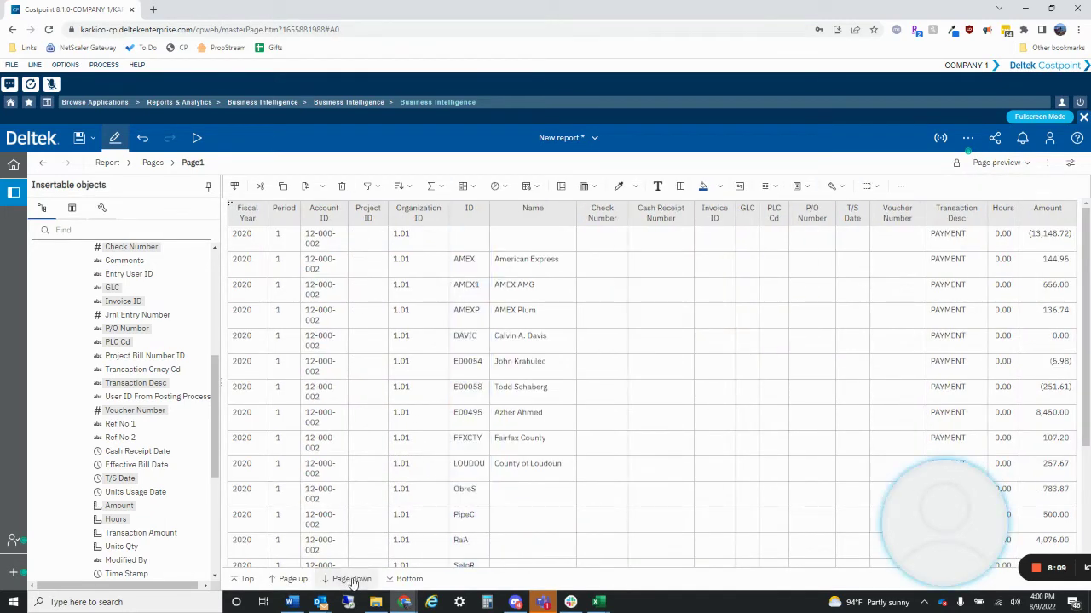
{"action": "left_click", "coordinate": [350, 581]}
{"action": "left_click", "coordinate": [351, 580]}
{"action": "left_click", "coordinate": [351, 579]}
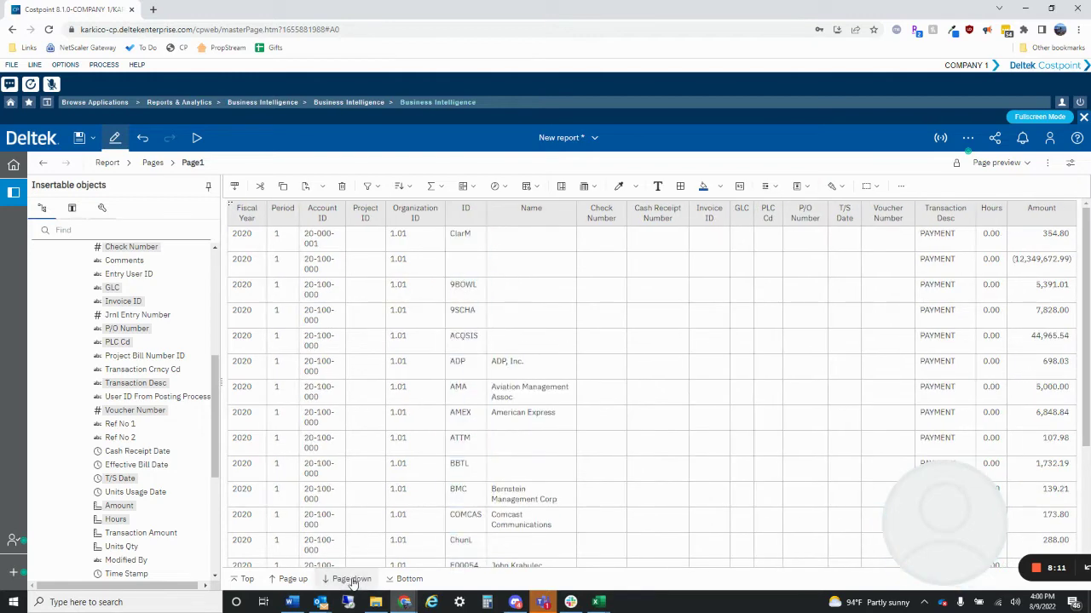
{"action": "left_click", "coordinate": [351, 579]}
{"action": "left_click", "coordinate": [351, 580]}
{"action": "left_click", "coordinate": [351, 582]}
{"action": "left_click", "coordinate": [349, 580]}
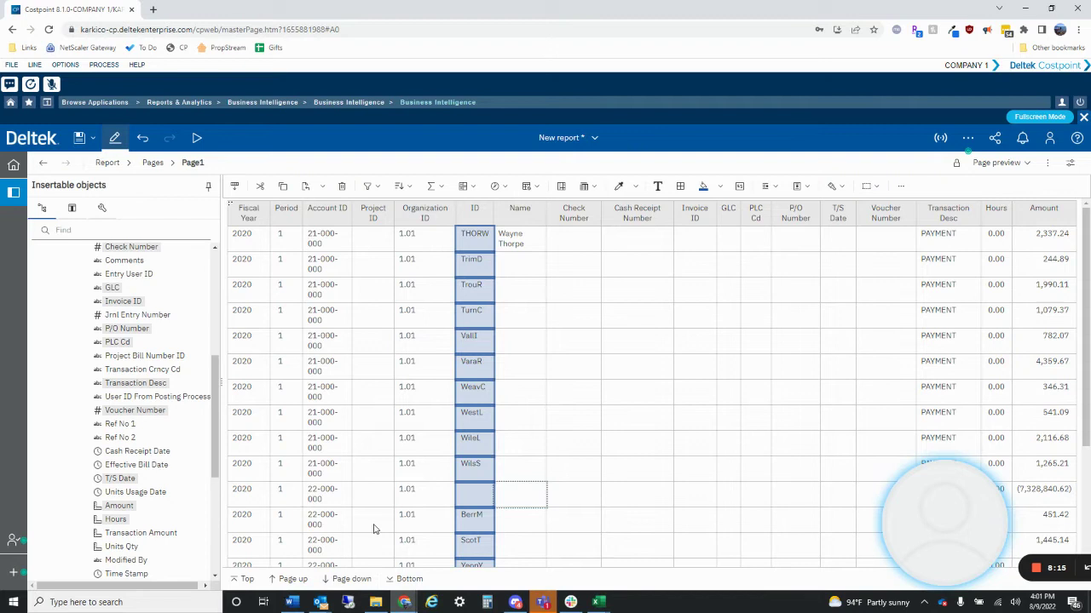
{"action": "left_click", "coordinate": [259, 581]}
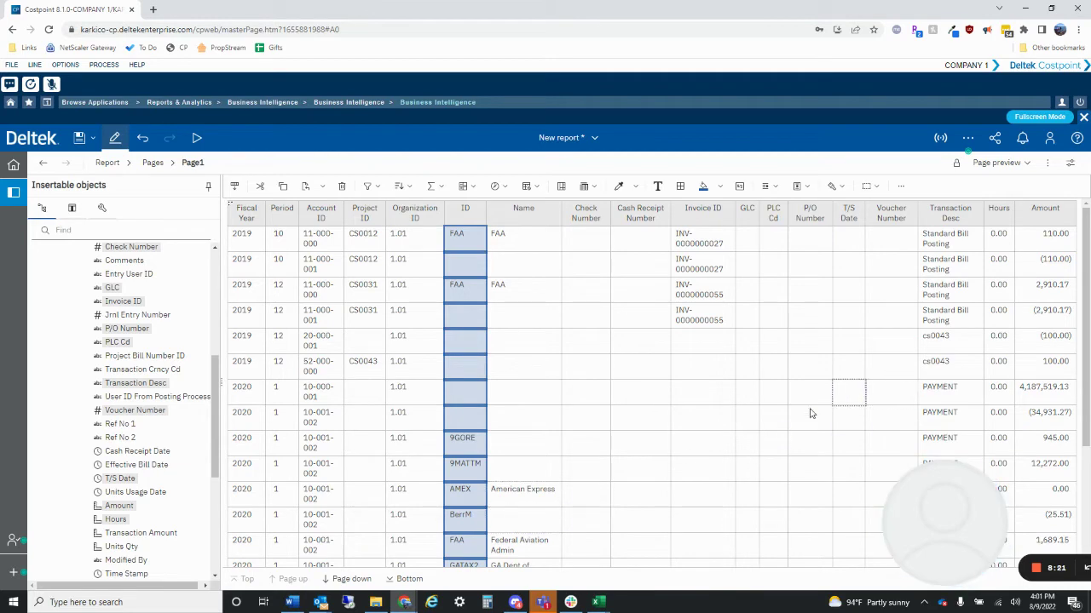
Step: Page through the preview again to examine the fiscal years, jump to the last page, and return to the first
{"action": "left_click", "coordinate": [351, 579]}
{"action": "left_click", "coordinate": [351, 579]}
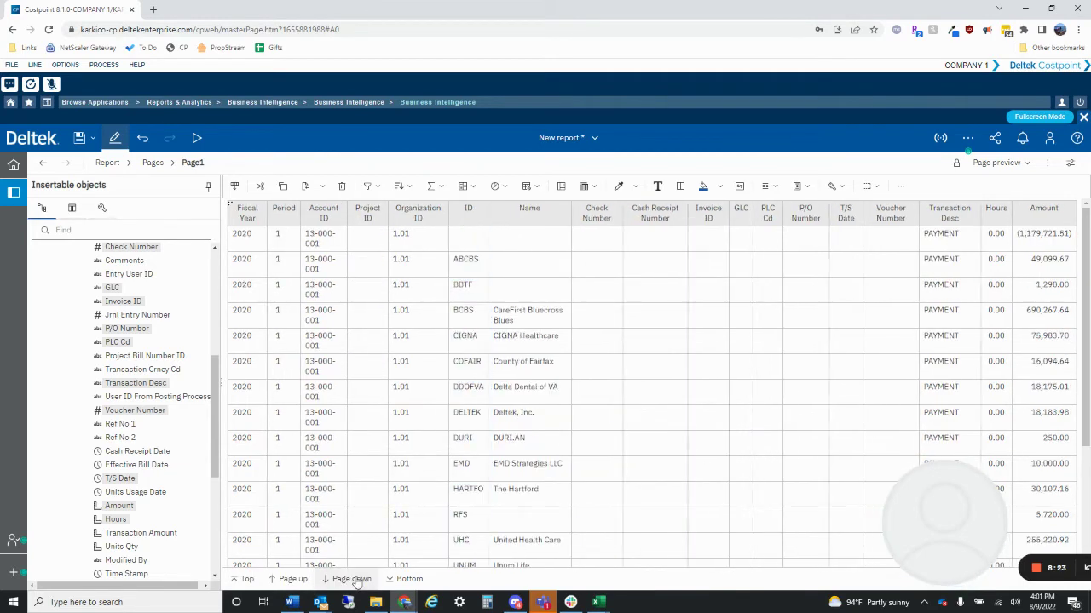
{"action": "left_click", "coordinate": [352, 579]}
{"action": "left_click", "coordinate": [351, 580]}
{"action": "left_click", "coordinate": [351, 579]}
{"action": "left_click", "coordinate": [351, 580]}
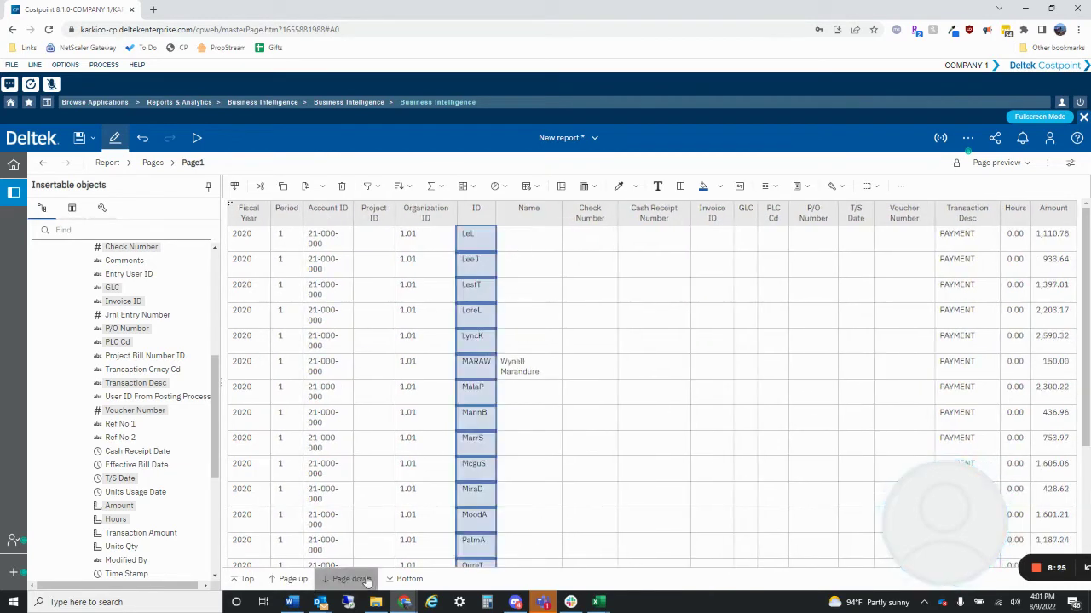
{"action": "left_click", "coordinate": [351, 579]}
{"action": "left_click", "coordinate": [367, 580]}
{"action": "left_click", "coordinate": [362, 580]}
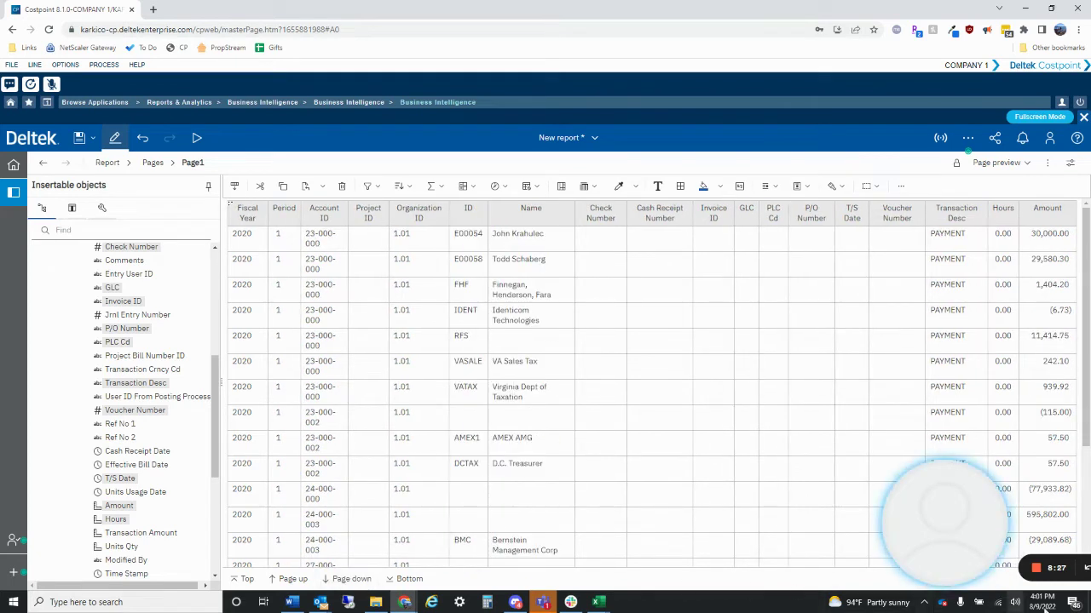
{"action": "left_click", "coordinate": [245, 314]}
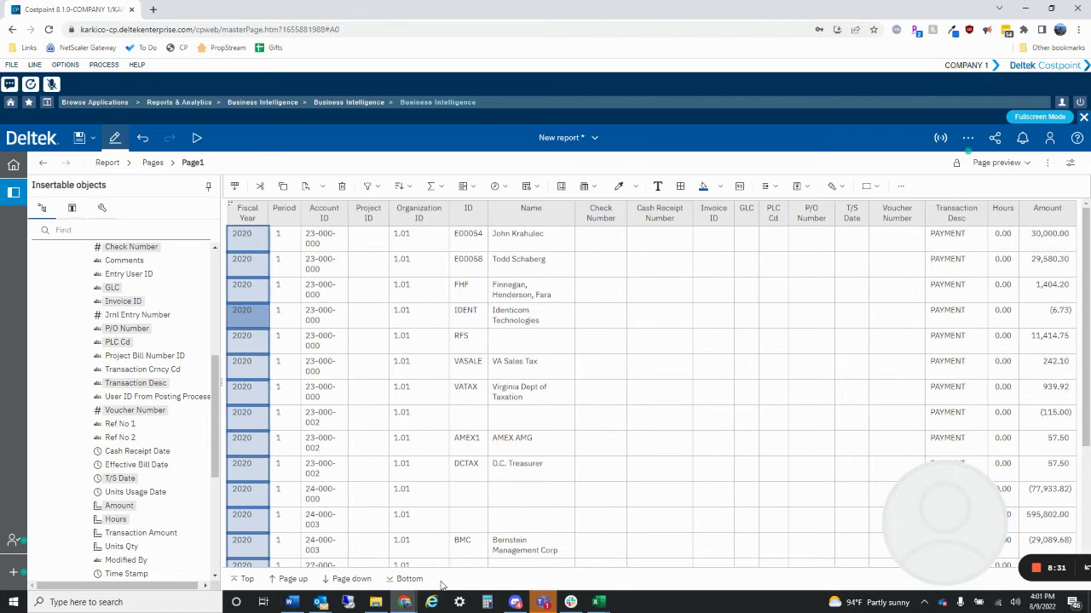
{"action": "left_click", "coordinate": [404, 579]}
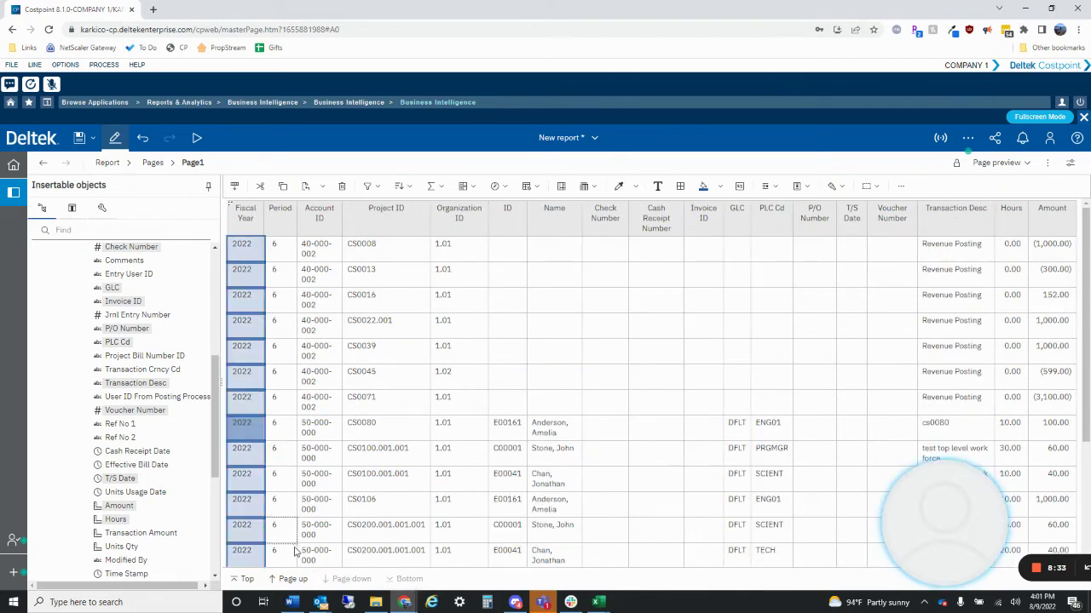
{"action": "left_click", "coordinate": [246, 579]}
{"action": "left_click", "coordinate": [364, 511]}
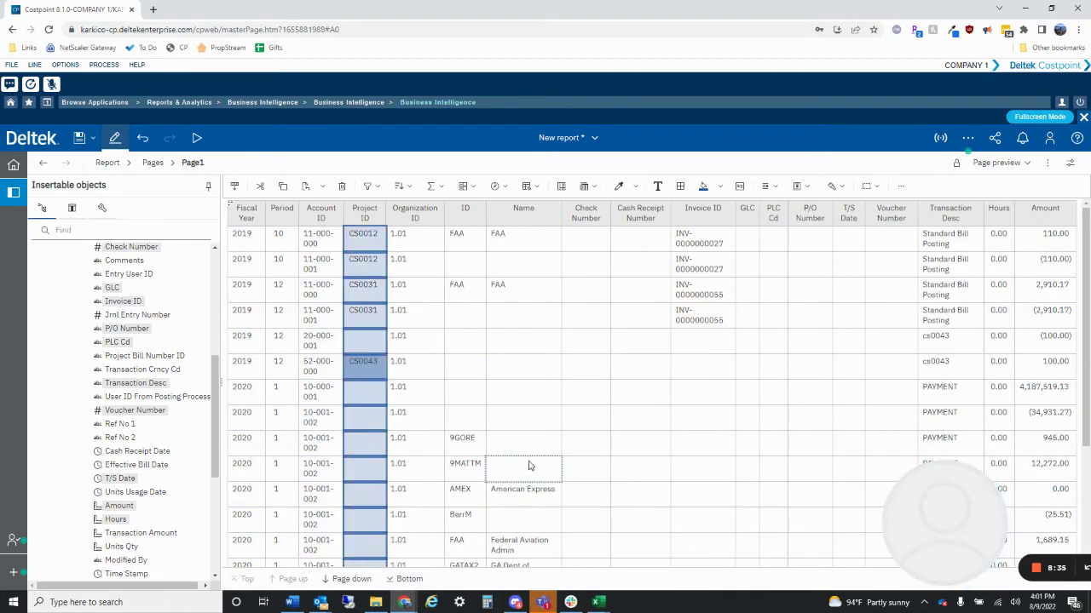
{"action": "left_click", "coordinate": [528, 465]}
{"action": "left_click", "coordinate": [448, 421]}
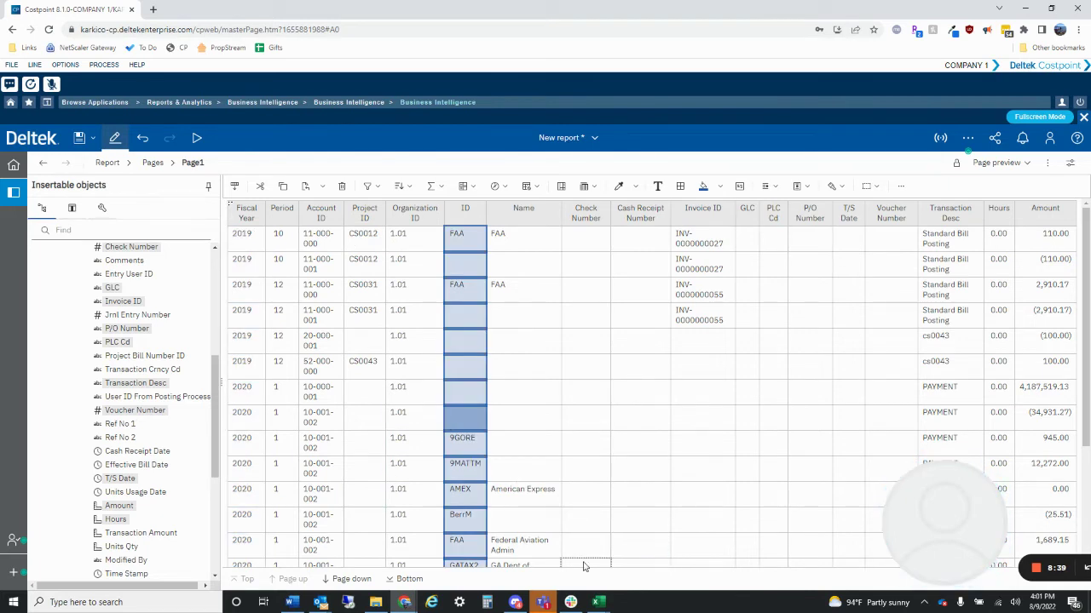
{"action": "left_click", "coordinate": [259, 346]}
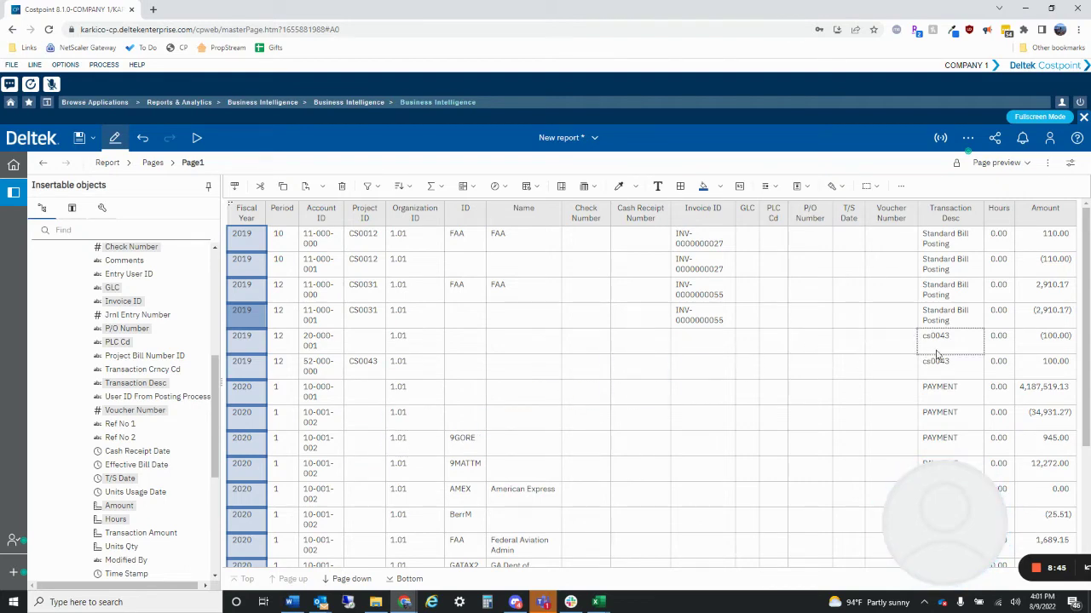
{"action": "left_click", "coordinate": [536, 394]}
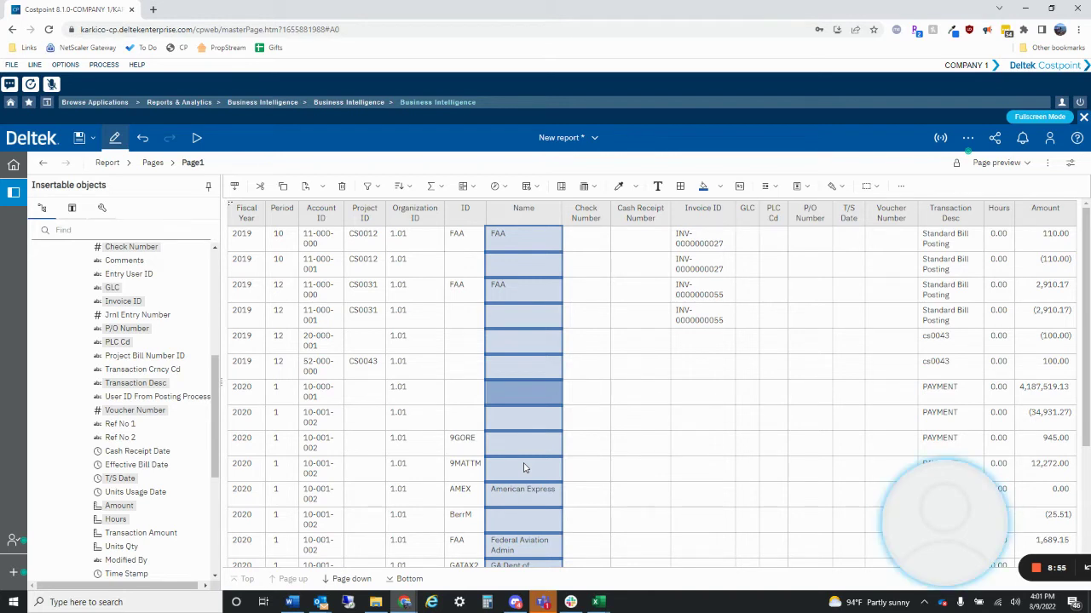
{"action": "left_click", "coordinate": [264, 456]}
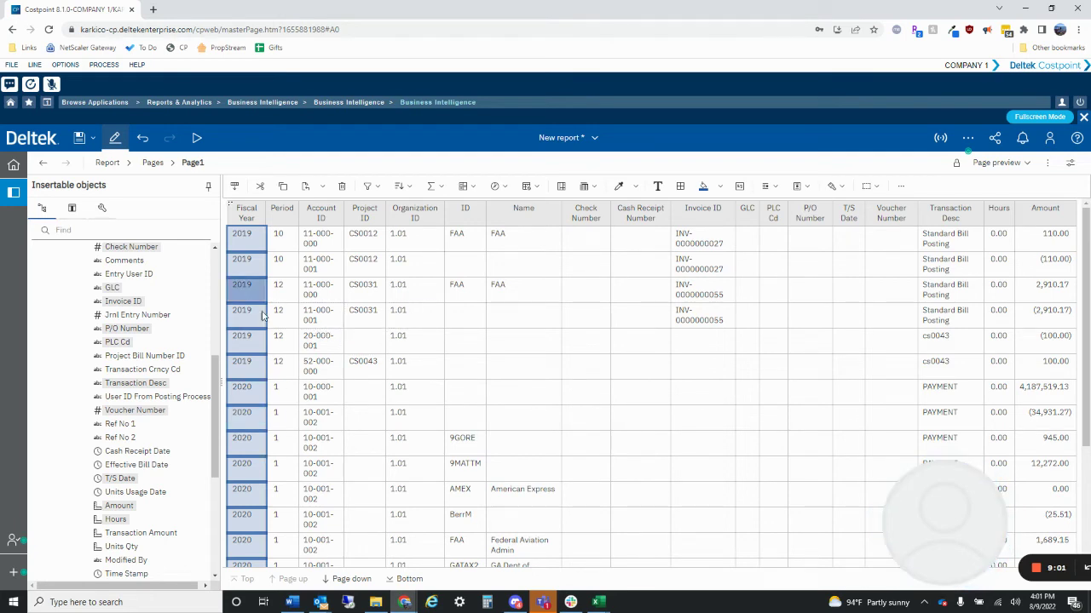
{"action": "left_click", "coordinate": [286, 390]}
{"action": "key", "text": "Left"}
{"action": "key", "text": "Right"}
{"action": "key", "text": "Left"}
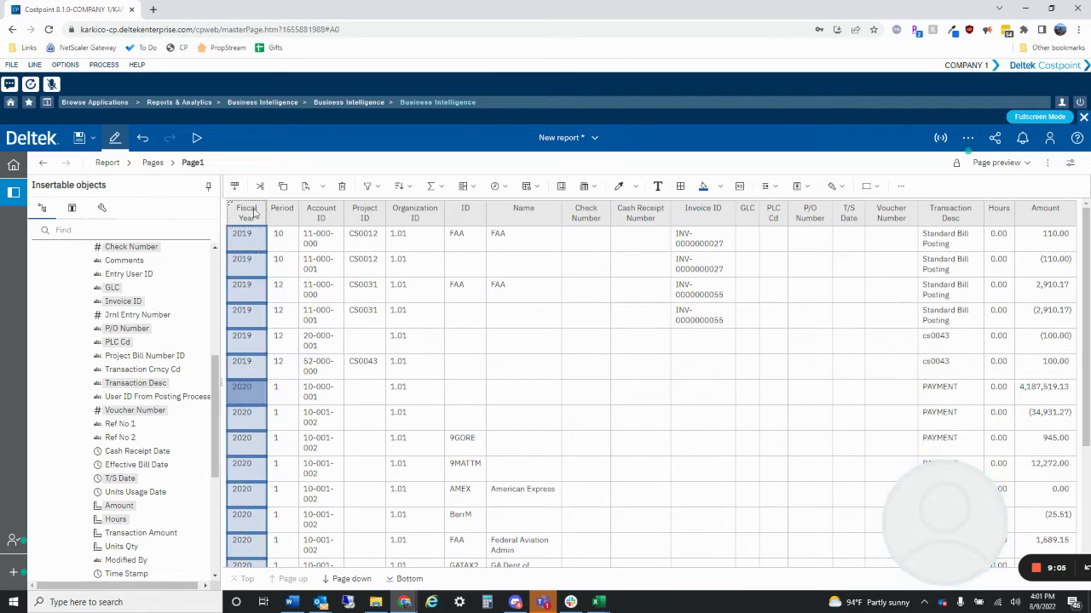
Step: Start a custom filter on the Fiscal Year column
{"action": "left_click", "coordinate": [263, 291]}
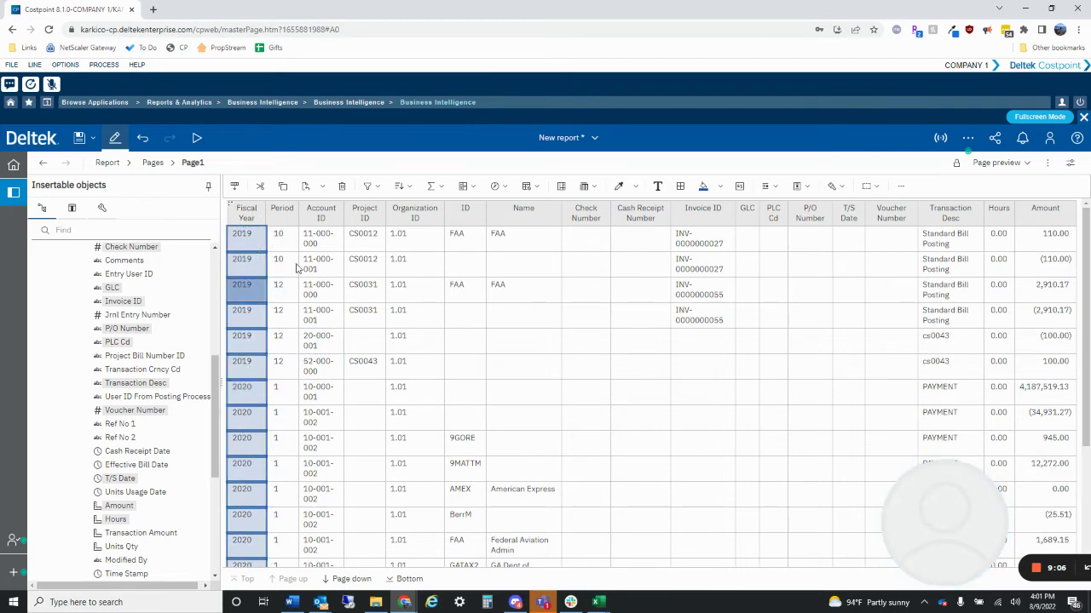
{"action": "left_click", "coordinate": [374, 189]}
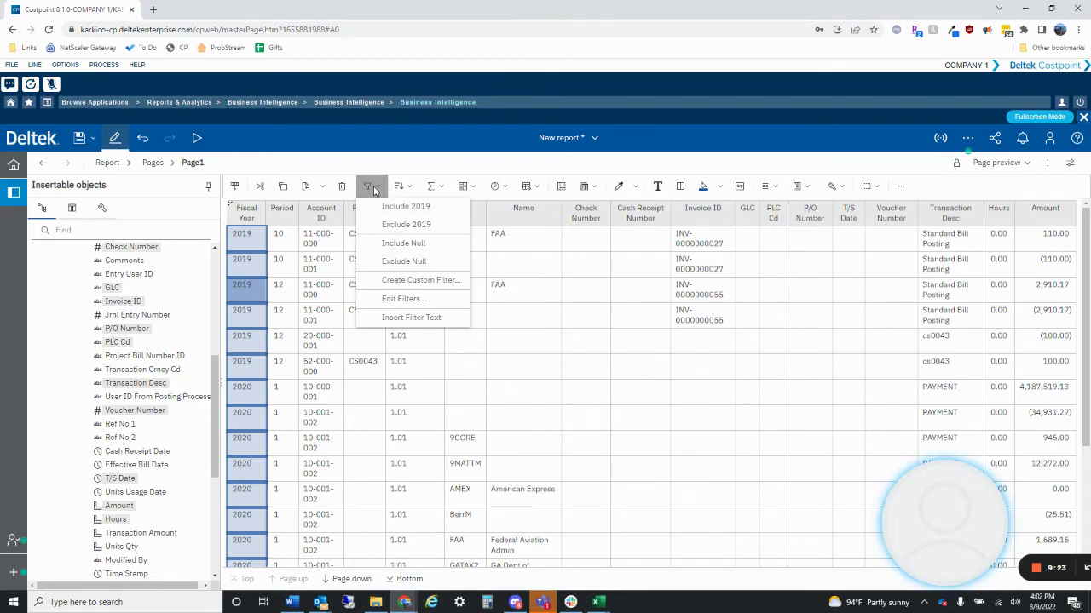
{"action": "left_click", "coordinate": [432, 288]}
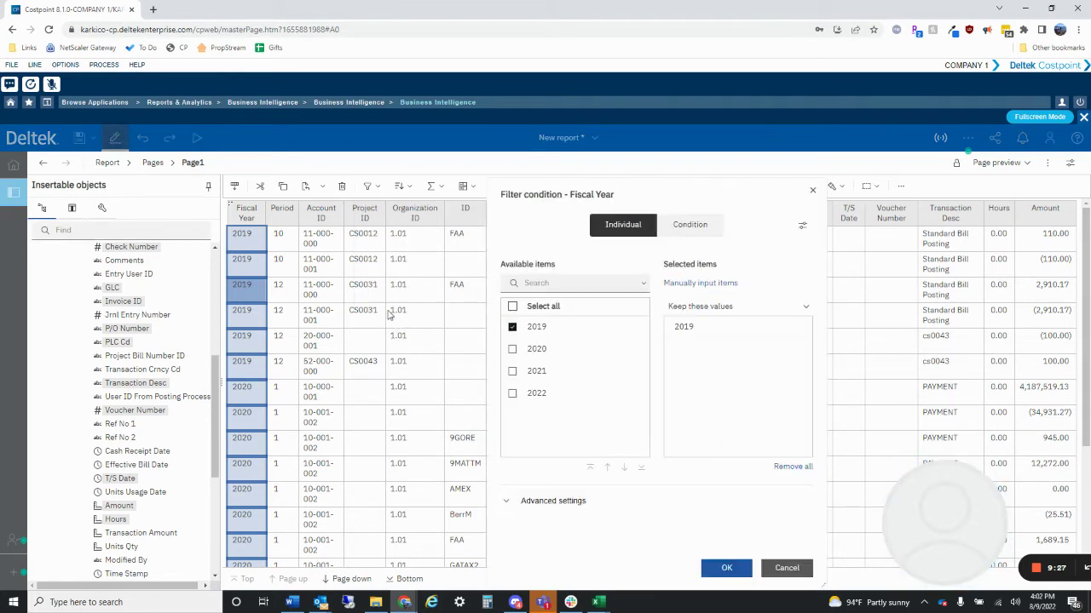
Step: Try removing 2019 from the Fiscal Year values to keep and adding it back
{"action": "left_click", "coordinate": [540, 331]}
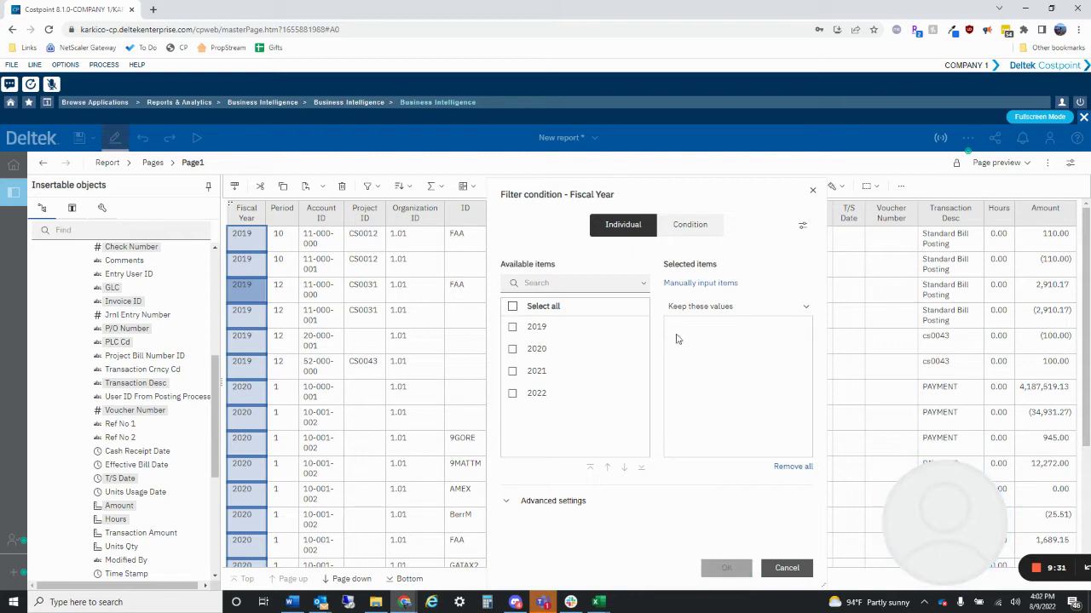
{"action": "left_click", "coordinate": [540, 332]}
{"action": "left_click", "coordinate": [541, 334]}
{"action": "left_click", "coordinate": [539, 332]}
{"action": "left_click", "coordinate": [537, 332]}
{"action": "left_click", "coordinate": [535, 334]}
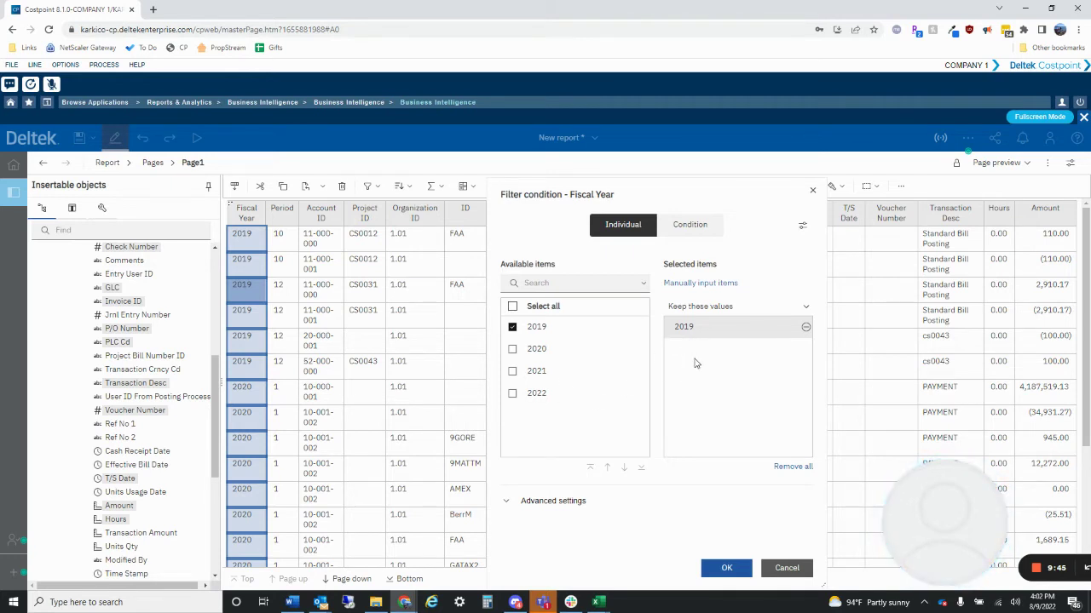
Step: Replace 2019 with 2022 as the only Fiscal Year value to keep and apply the filter
{"action": "left_click", "coordinate": [530, 330]}
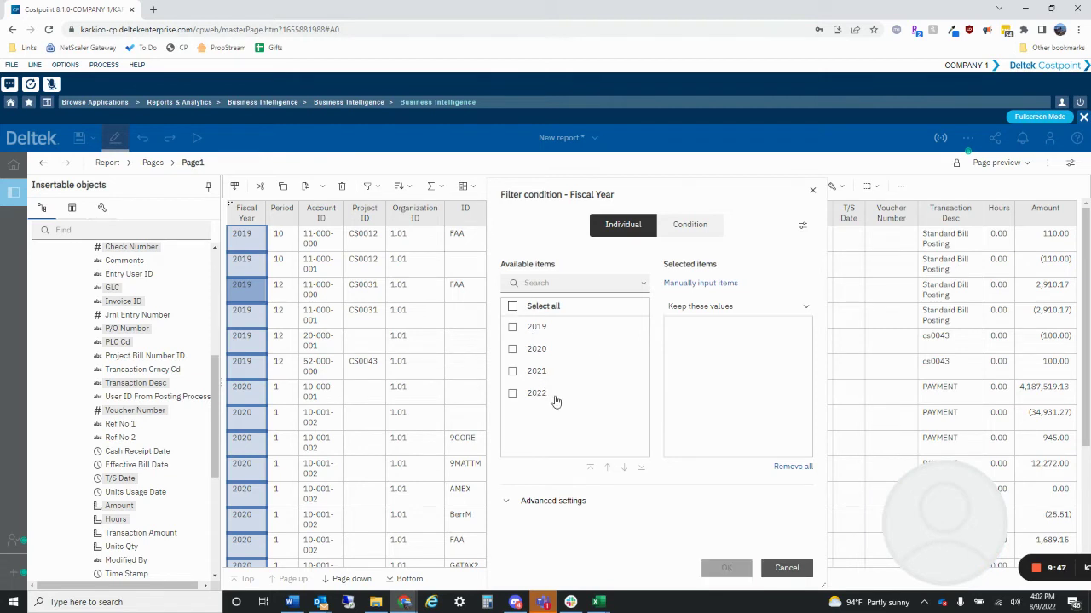
{"action": "left_click", "coordinate": [537, 393]}
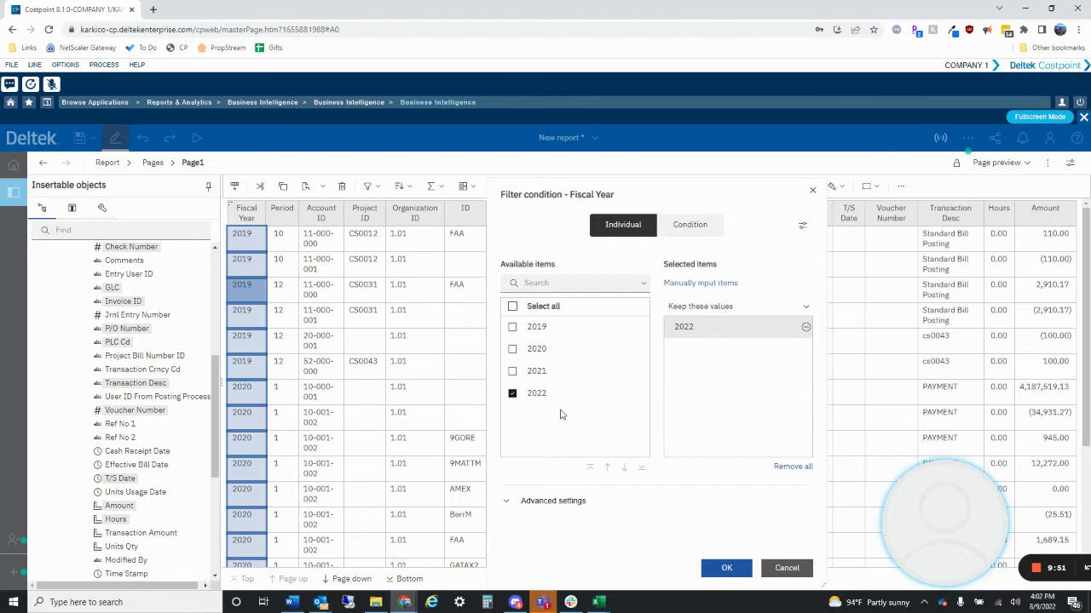
{"action": "left_click", "coordinate": [726, 567]}
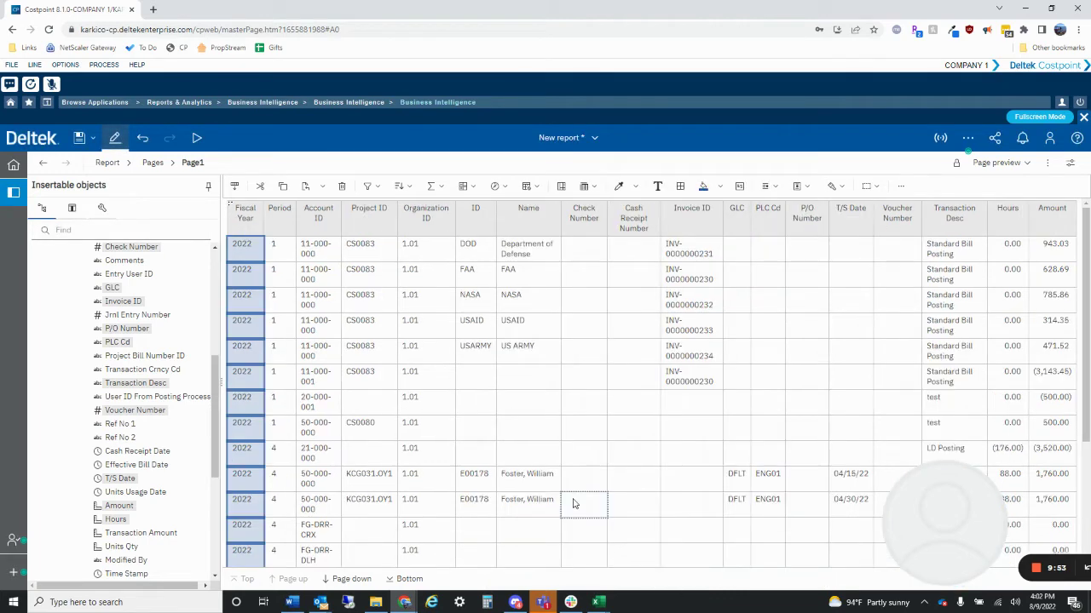
Step: Page through the filtered preview to check the remaining records and go back to the first page
{"action": "left_click", "coordinate": [537, 431]}
{"action": "left_click", "coordinate": [362, 579]}
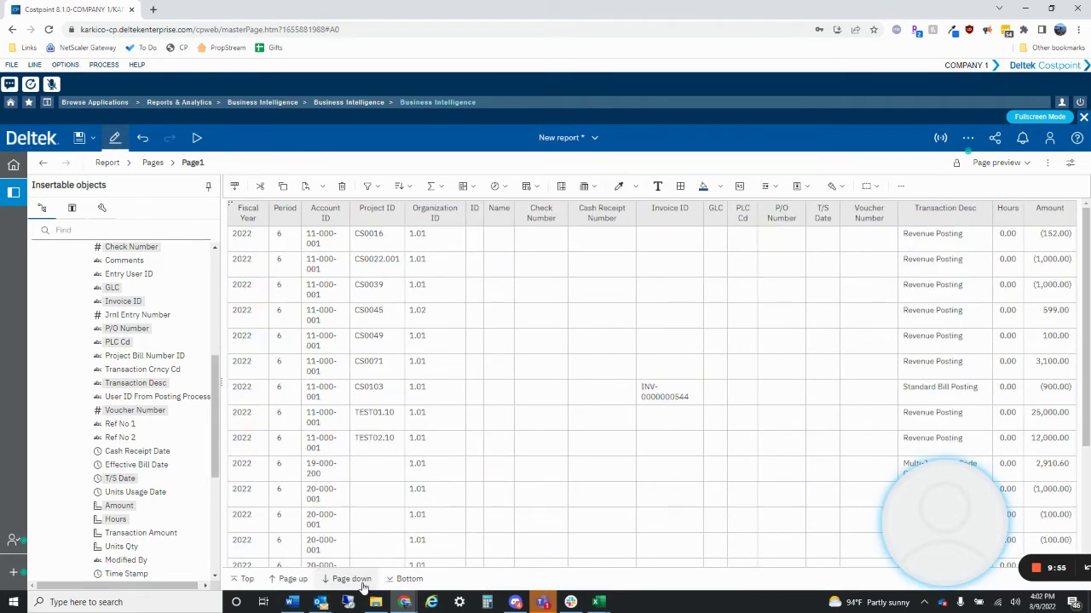
{"action": "left_click", "coordinate": [349, 579]}
{"action": "left_click", "coordinate": [292, 580]}
{"action": "left_click", "coordinate": [292, 580]}
{"action": "left_click", "coordinate": [339, 492]}
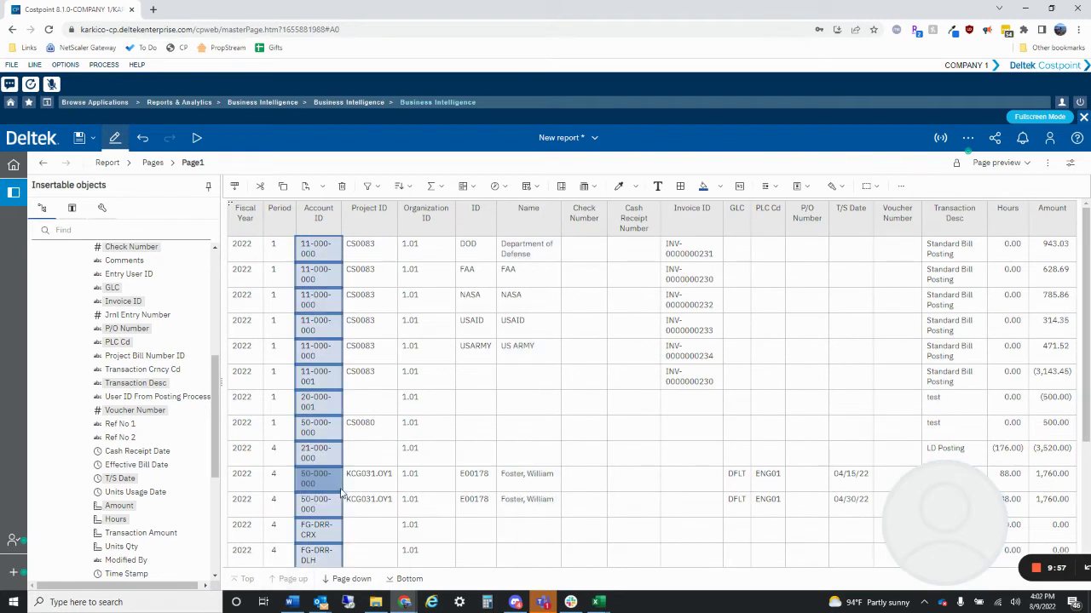
Step: Run the report in Excel format
{"action": "left_click", "coordinate": [196, 140]}
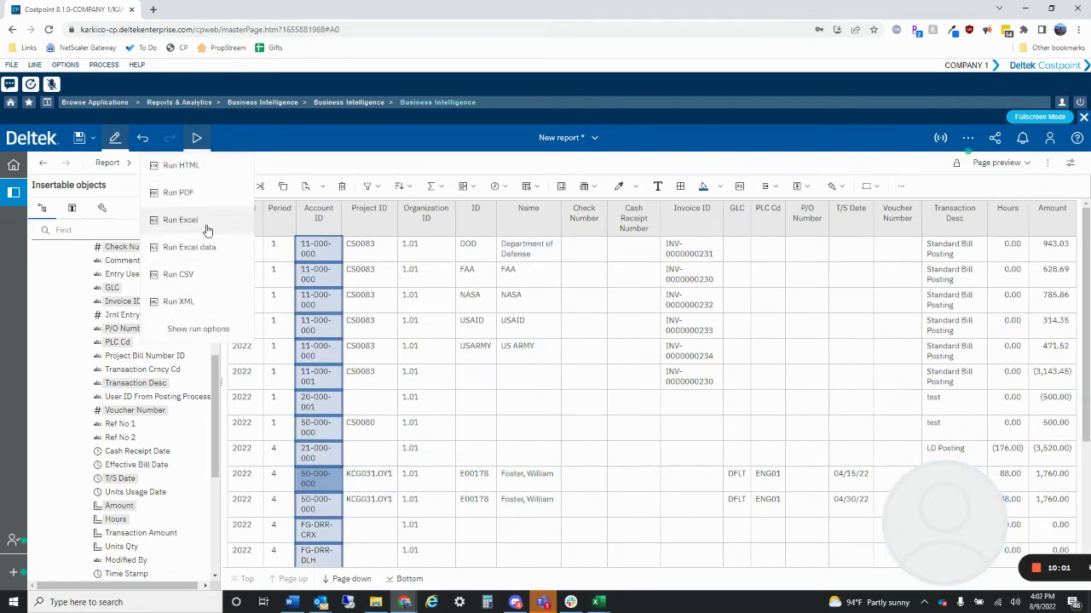
{"action": "left_click", "coordinate": [181, 220]}
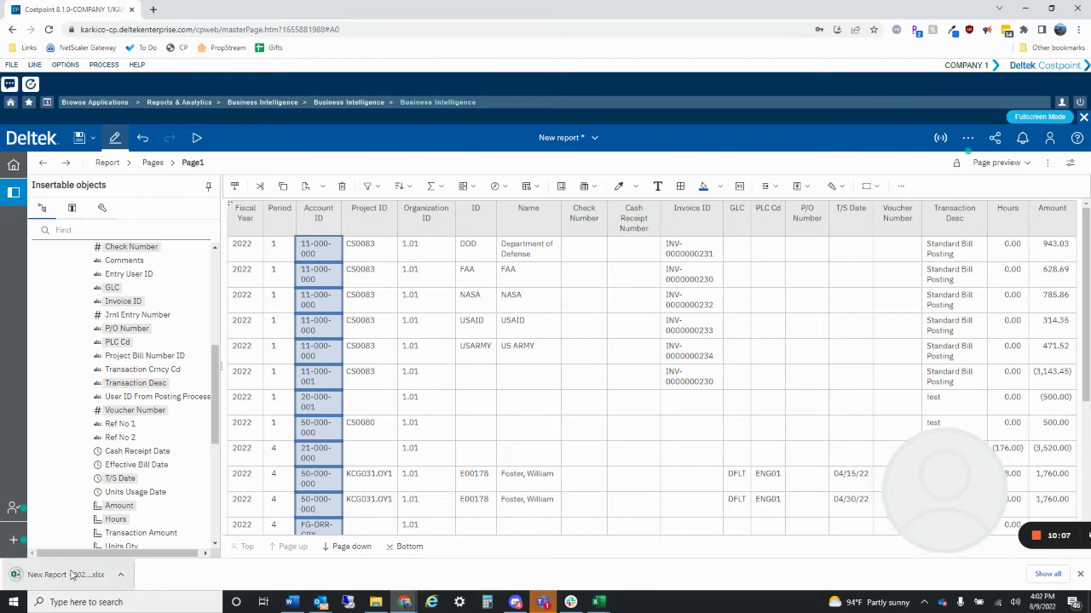
{"action": "left_click", "coordinate": [197, 139]}
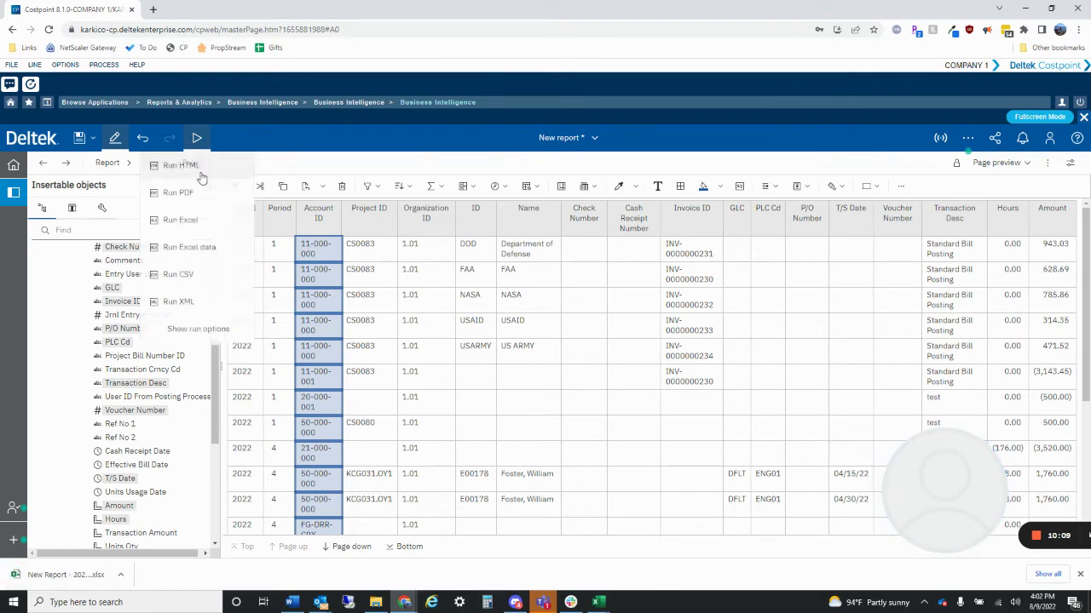
{"action": "left_click", "coordinate": [191, 330]}
{"action": "left_click", "coordinate": [702, 491]}
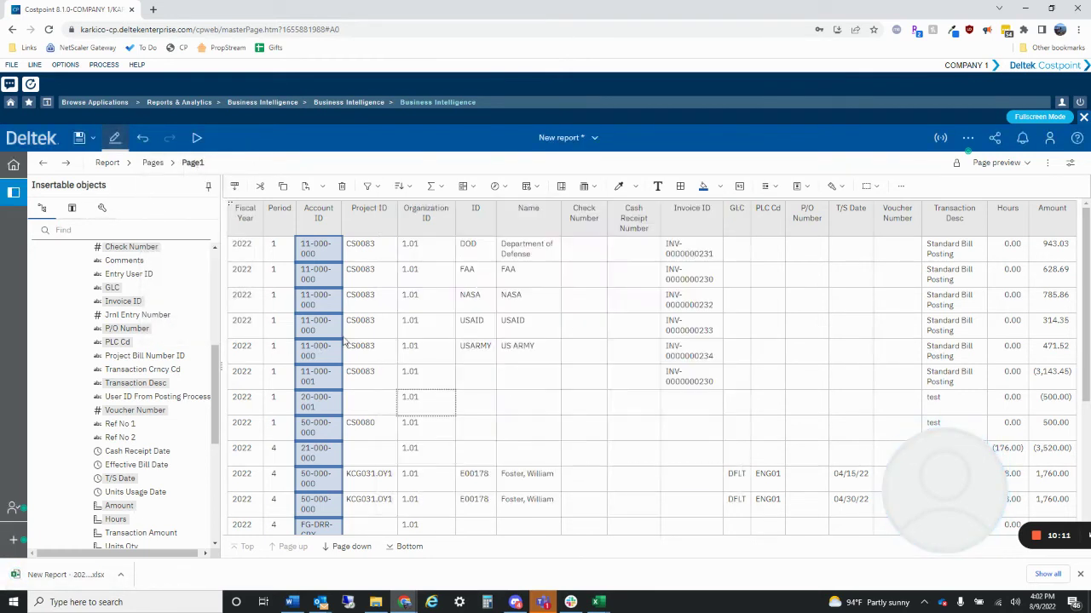
{"action": "left_click", "coordinate": [197, 138]}
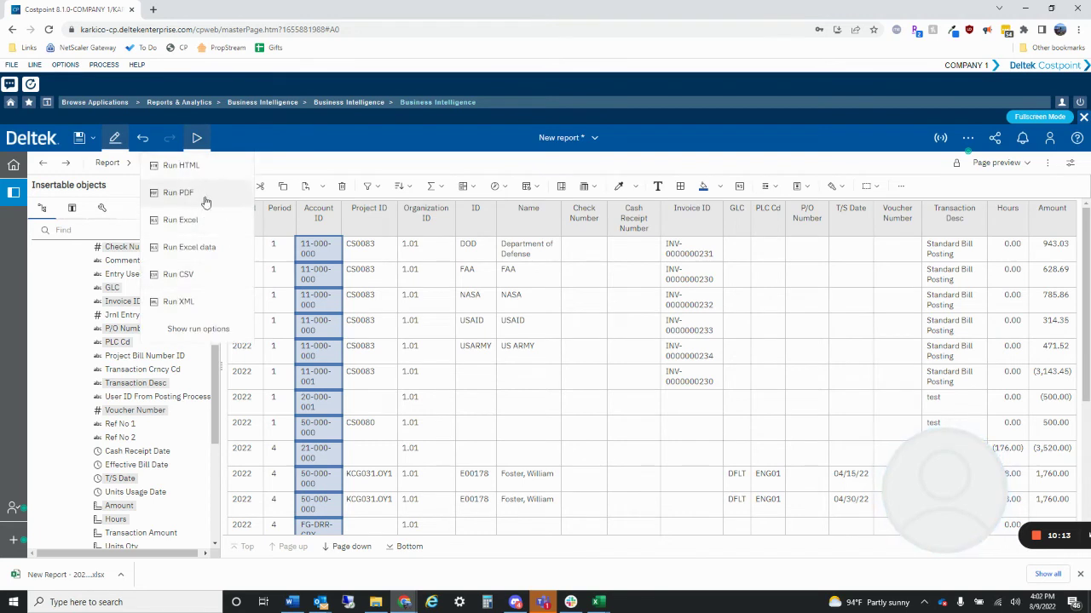
{"action": "left_click", "coordinate": [515, 322]}
Step: Edit the Fiscal Year filter to keep only 2021 instead of 2022 and apply it to the report
{"action": "left_click", "coordinate": [242, 300]}
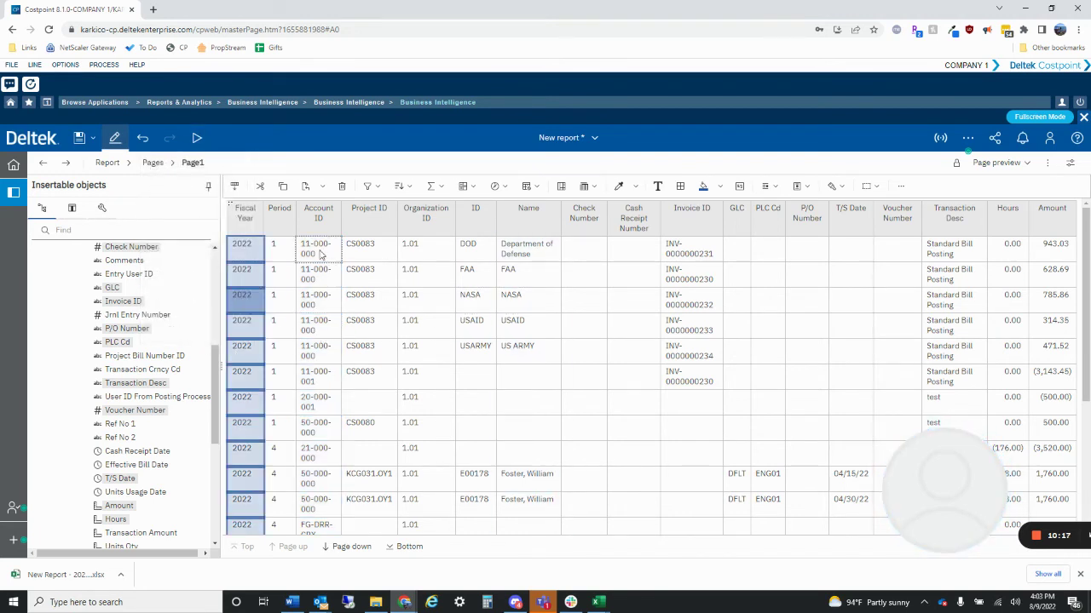
{"action": "left_click", "coordinate": [367, 186]}
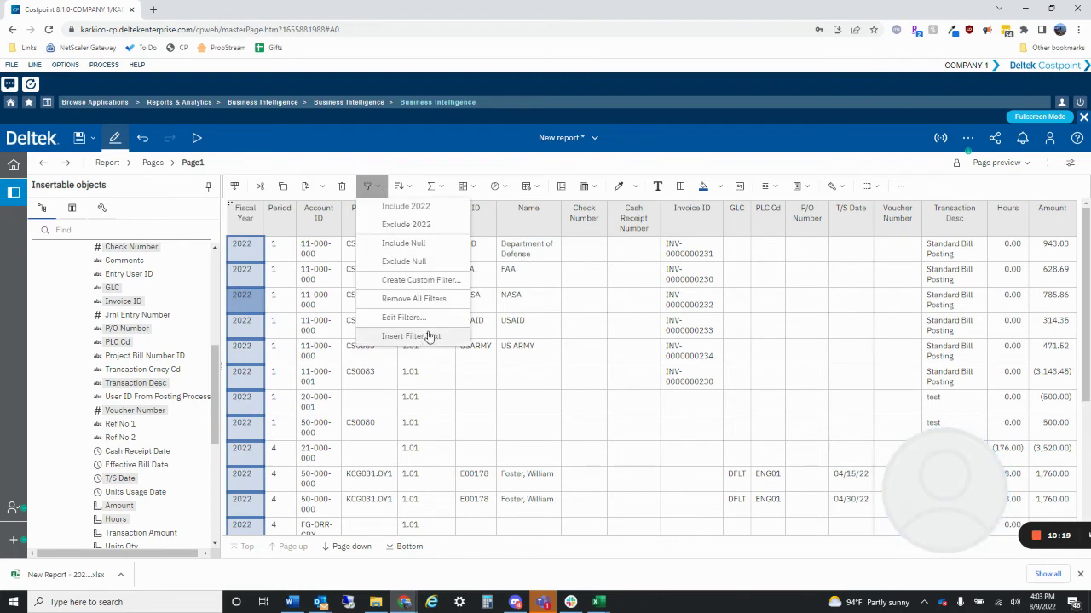
{"action": "left_click", "coordinate": [426, 317]}
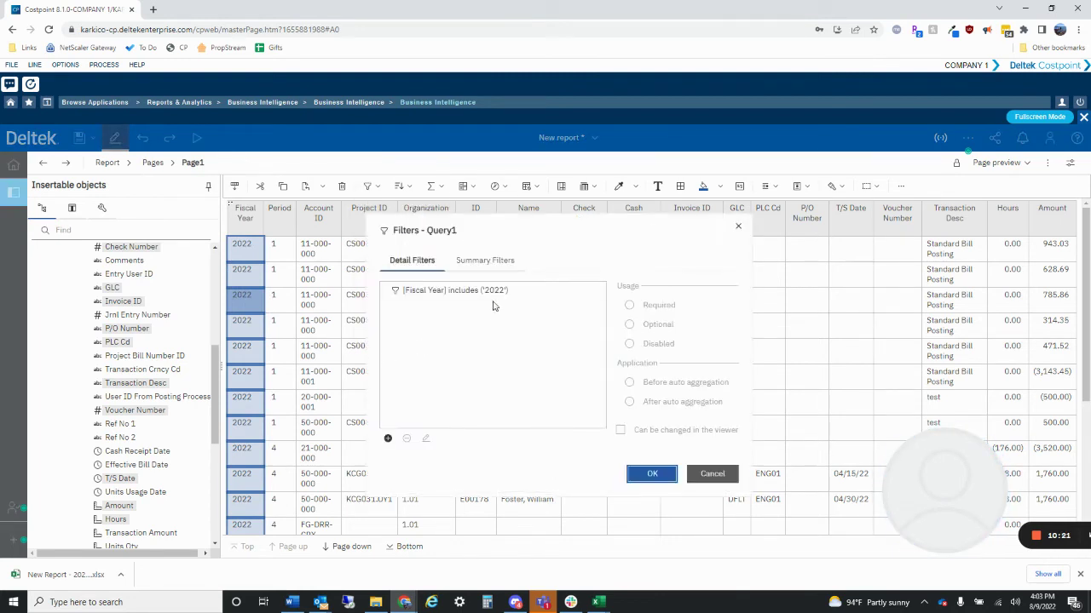
{"action": "double_click", "coordinate": [493, 295]}
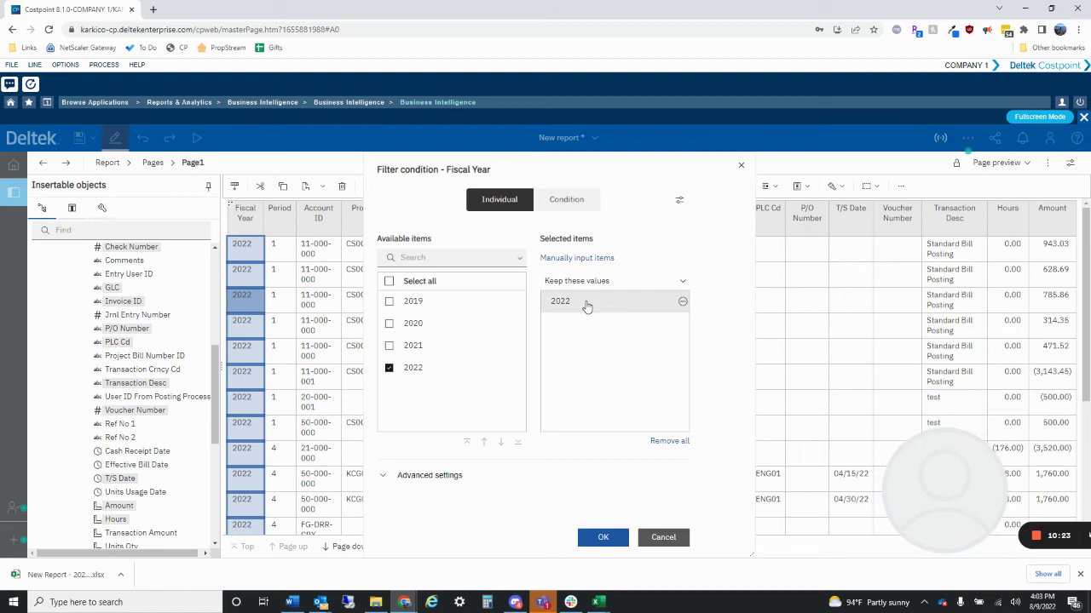
{"action": "left_click", "coordinate": [683, 301]}
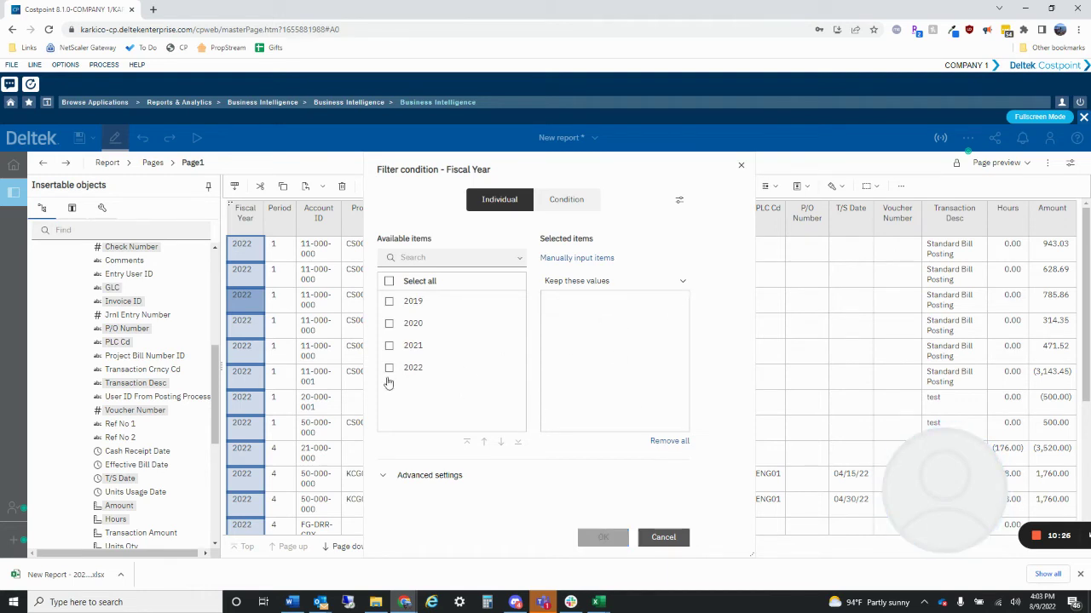
{"action": "left_click", "coordinate": [420, 346]}
{"action": "left_click", "coordinate": [594, 532]}
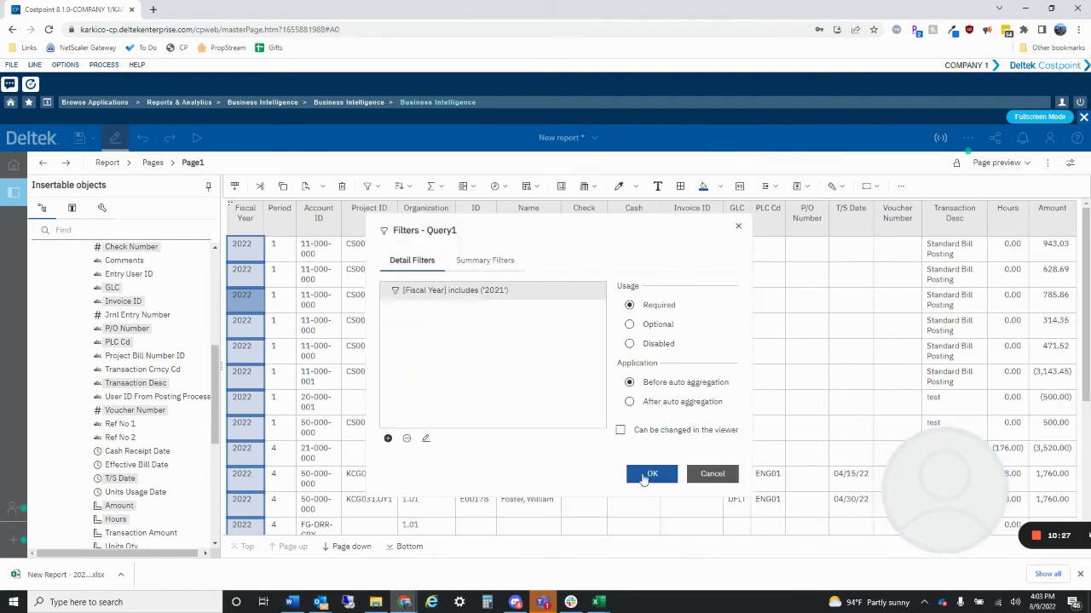
{"action": "left_click", "coordinate": [644, 479]}
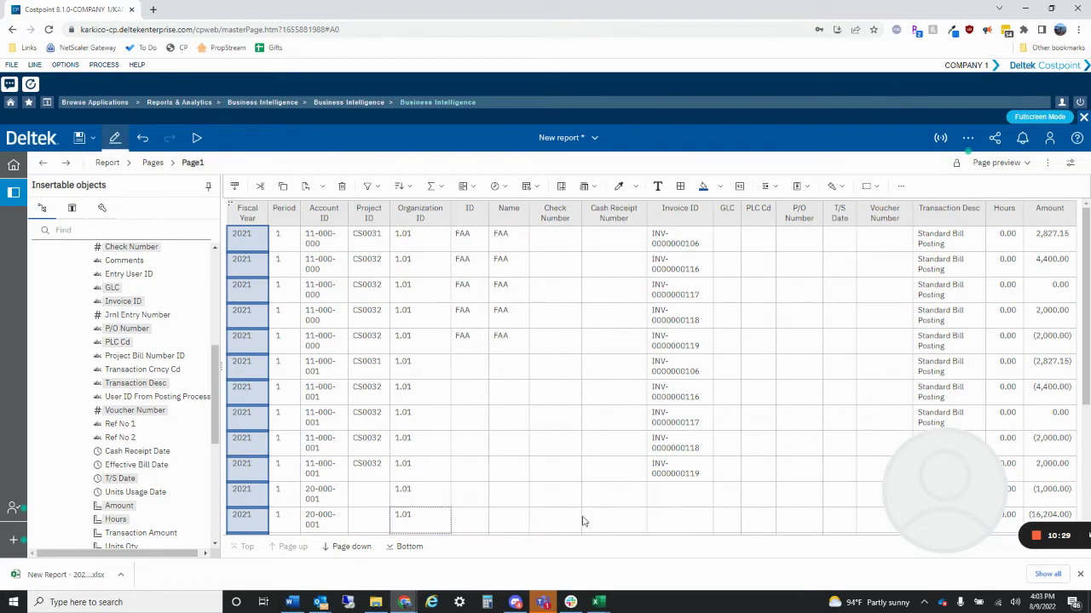
Step: Set the existing Fiscal Year filter to prompt for values when the report is run in the viewer
{"action": "left_click", "coordinate": [1079, 574]}
{"action": "left_click", "coordinate": [323, 213]}
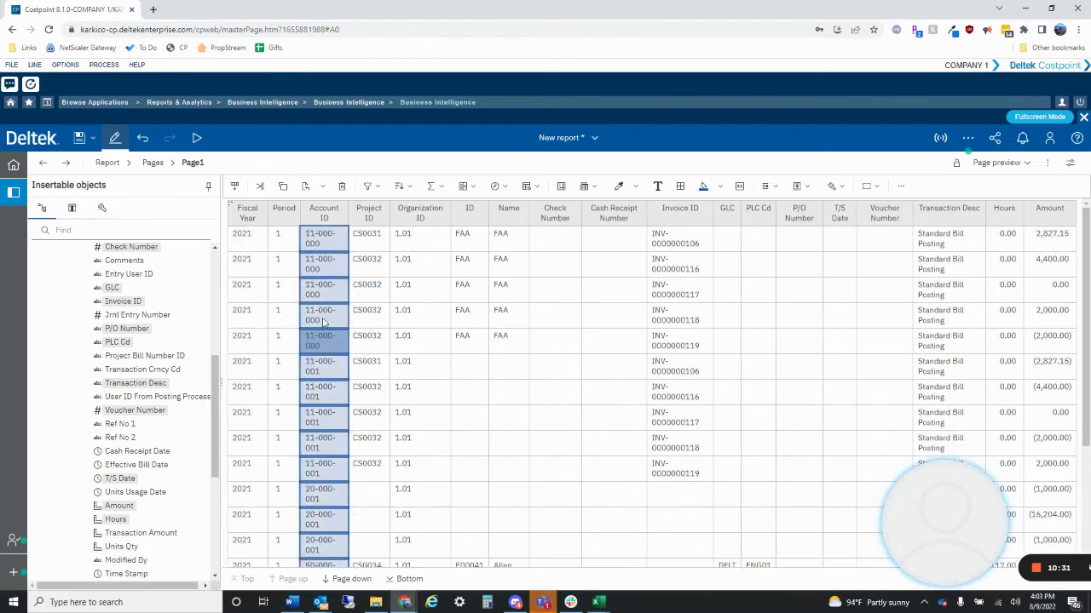
{"action": "left_click", "coordinate": [377, 186]}
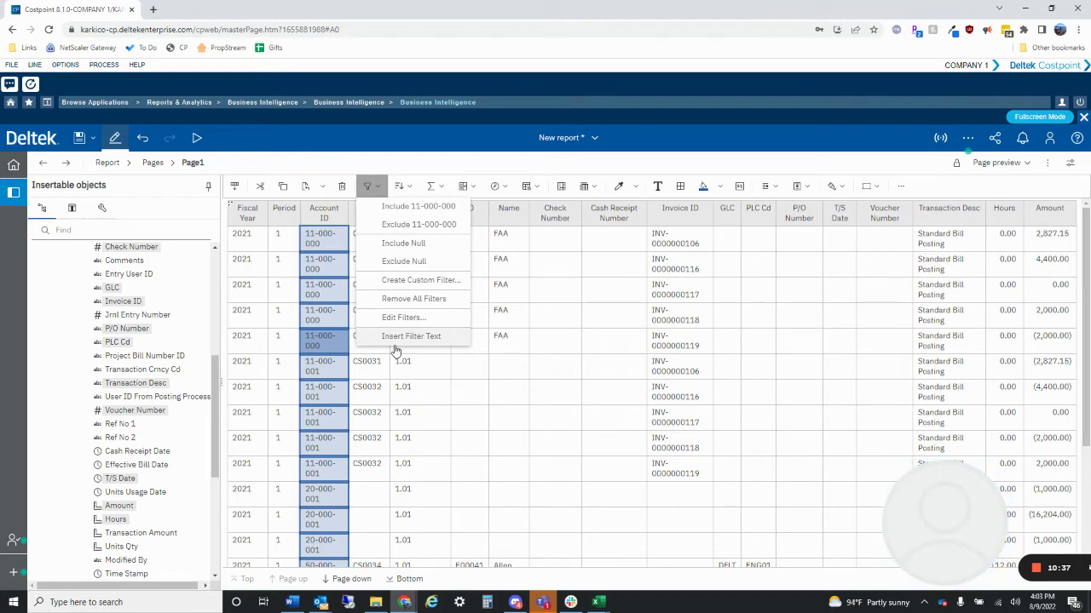
{"action": "left_click", "coordinate": [407, 317]}
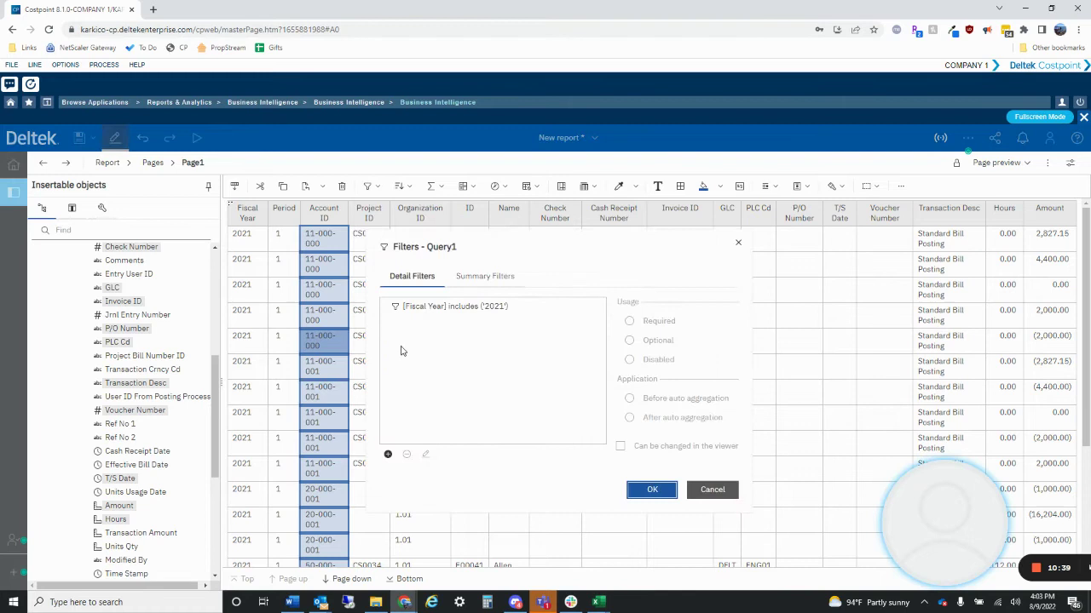
{"action": "left_click", "coordinate": [449, 315]}
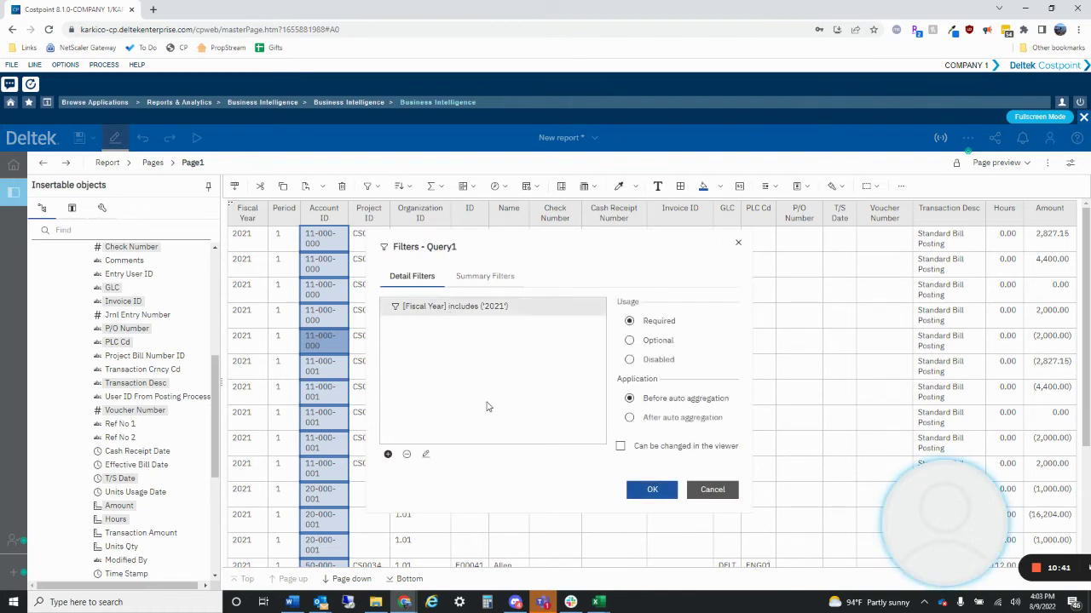
{"action": "left_click", "coordinate": [429, 453]}
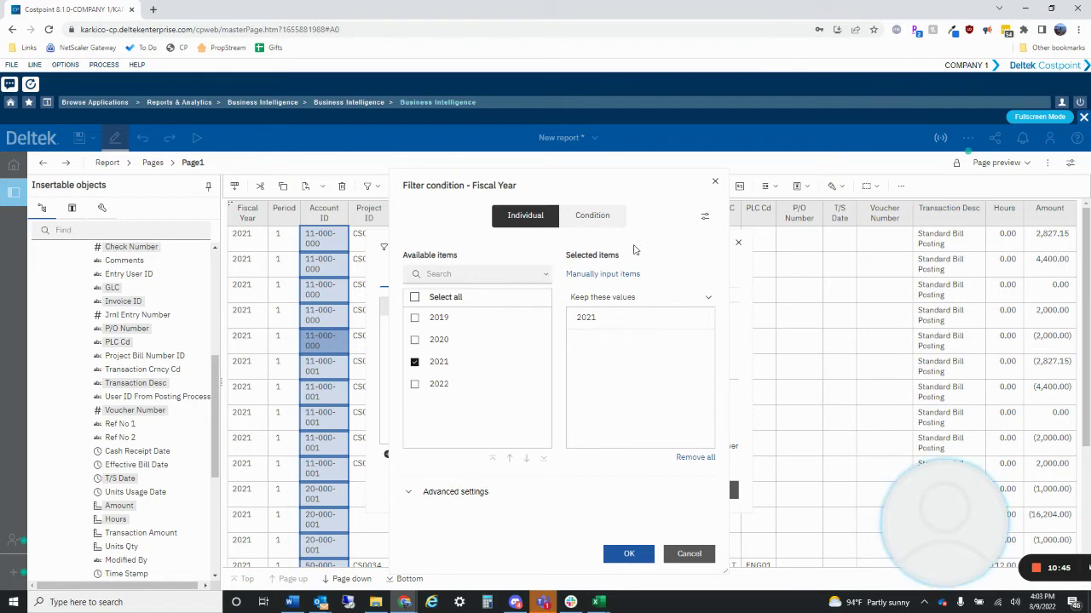
{"action": "left_click", "coordinate": [705, 216]}
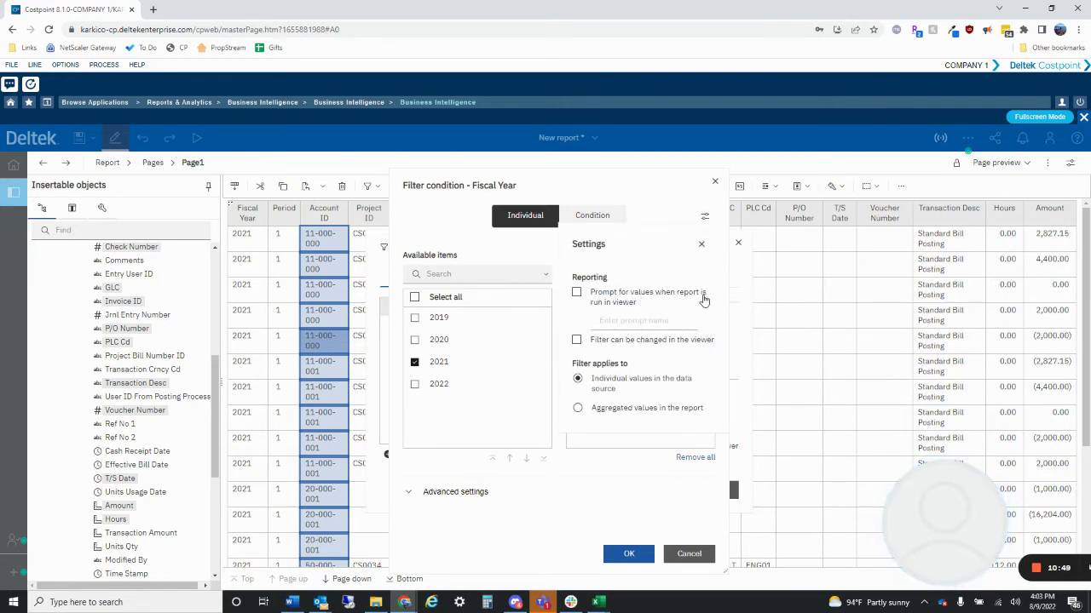
{"action": "left_click", "coordinate": [577, 292]}
{"action": "left_click", "coordinate": [629, 553]}
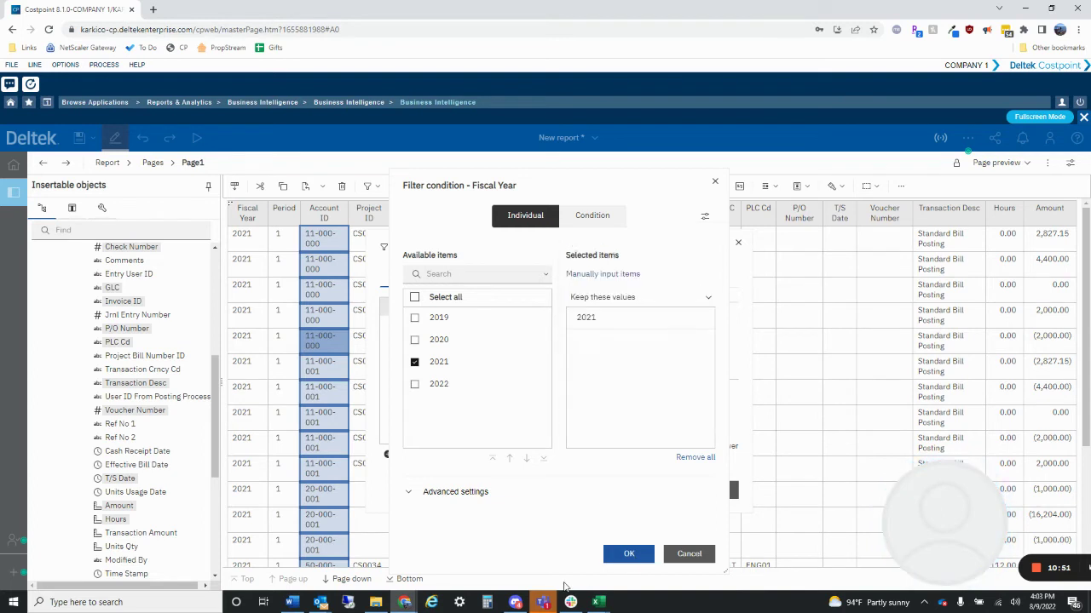
{"action": "left_click", "coordinate": [620, 555]}
{"action": "left_click", "coordinate": [653, 491]}
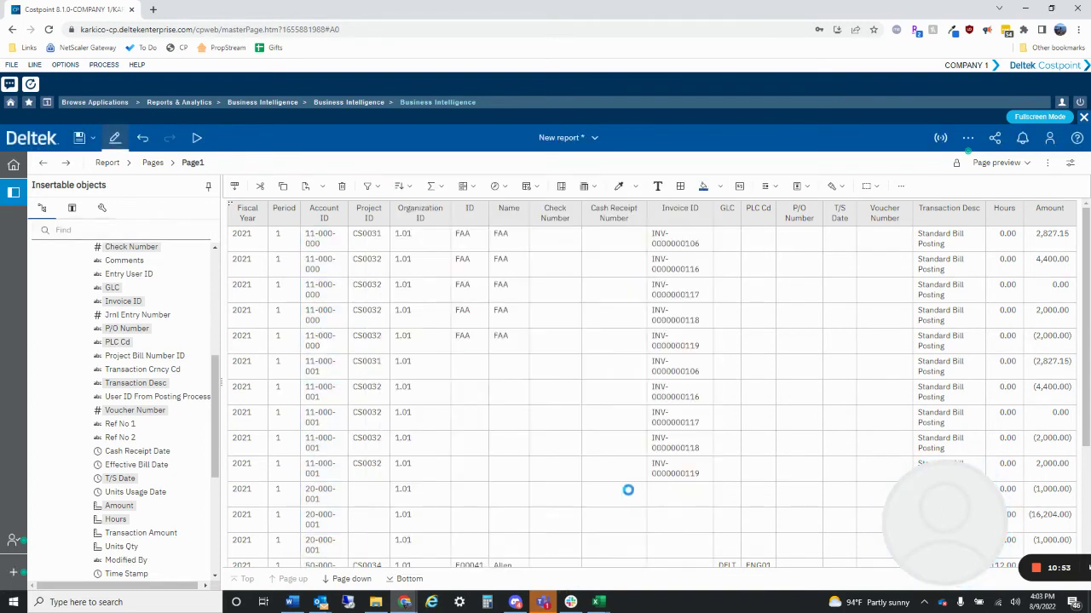
Step: Run the report in the viewer with 2020 as the Fiscal Year prompt value
{"action": "left_click", "coordinate": [196, 137]}
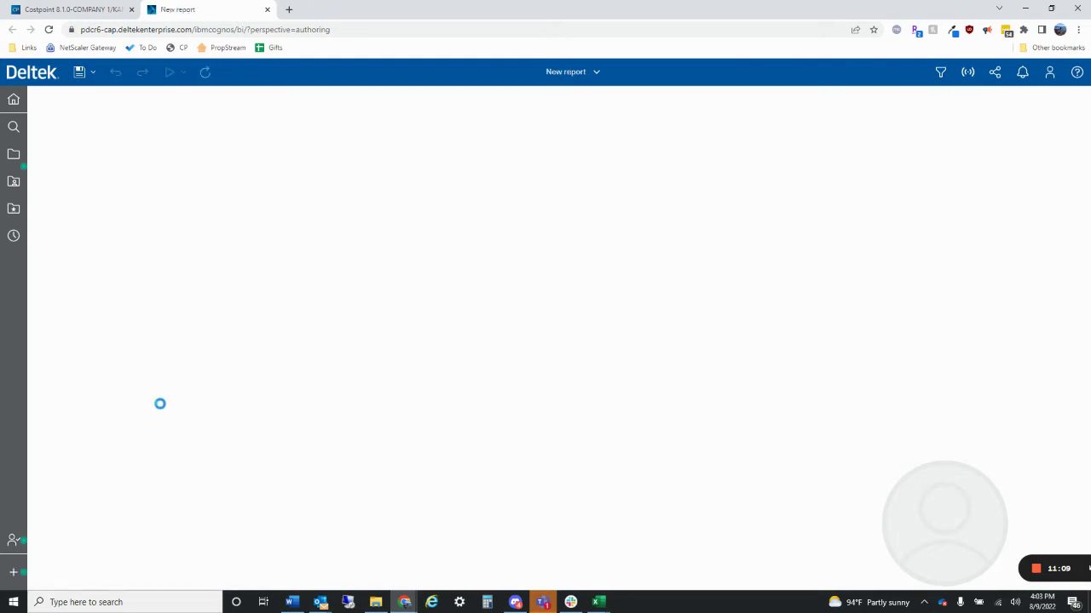
{"action": "left_click", "coordinate": [85, 179]}
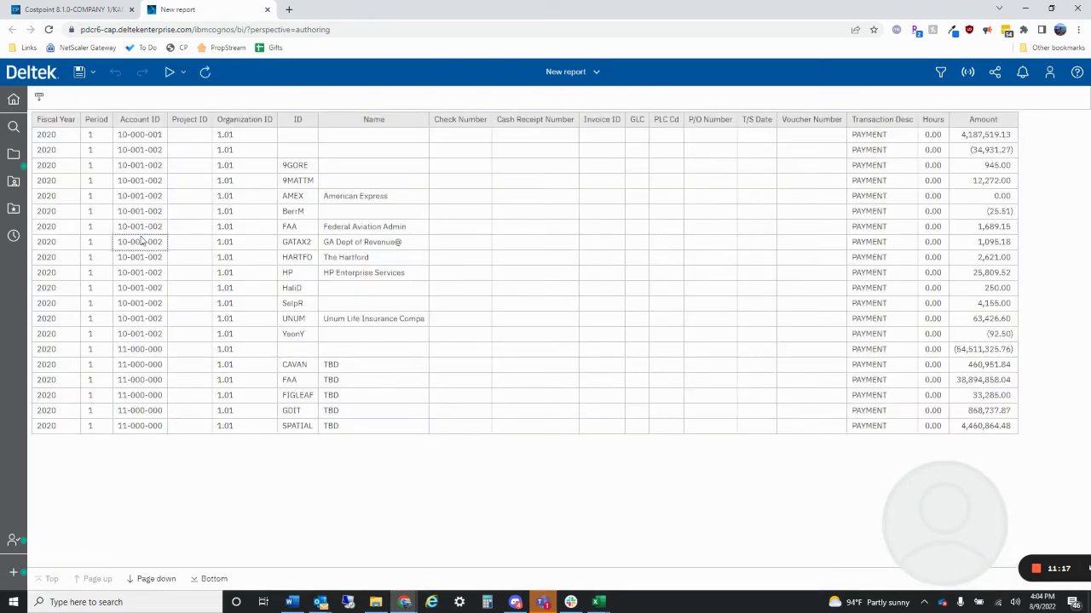
Step: Page forward and back through the run report to examine the fiscal year 2020 records
{"action": "left_click", "coordinate": [156, 579]}
{"action": "left_click", "coordinate": [156, 578]}
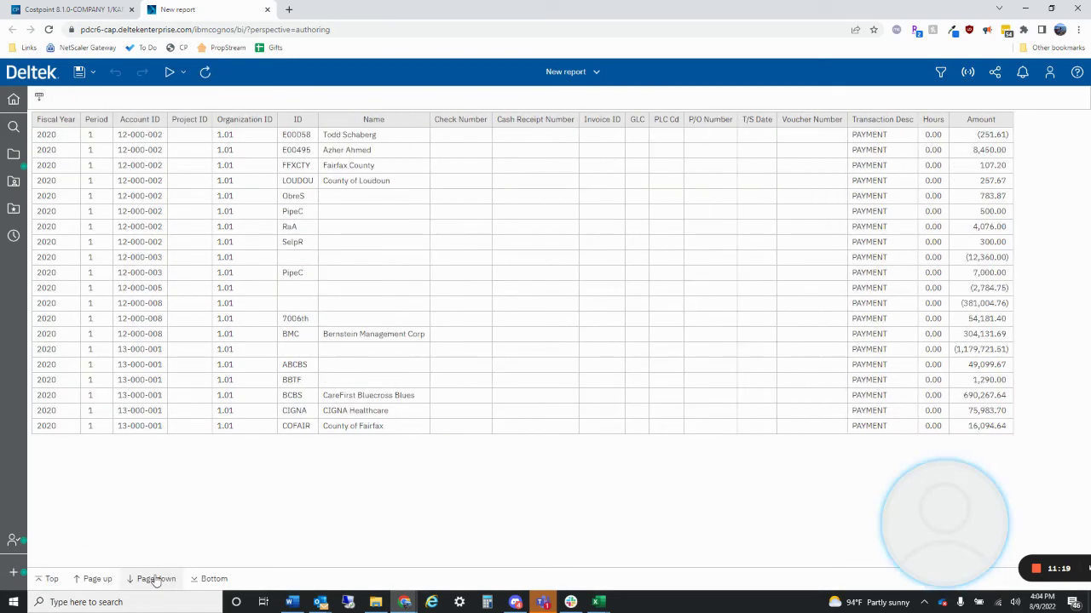
{"action": "left_click", "coordinate": [156, 579]}
{"action": "left_click", "coordinate": [156, 578]}
{"action": "left_click", "coordinate": [156, 579]}
{"action": "left_click", "coordinate": [156, 579]}
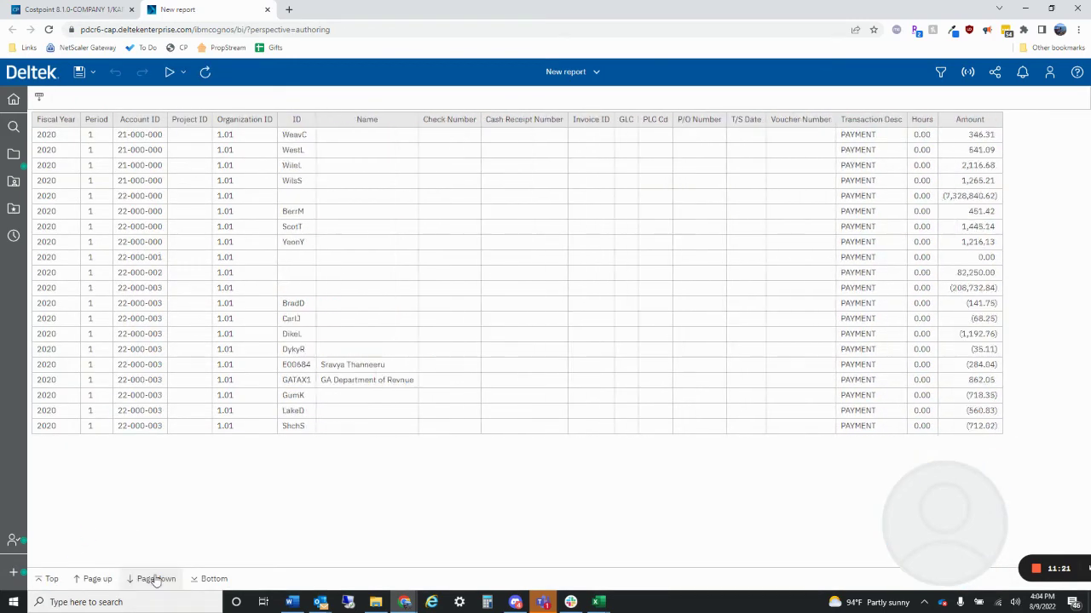
{"action": "left_click", "coordinate": [156, 578]}
{"action": "left_click", "coordinate": [113, 581]}
{"action": "left_click", "coordinate": [113, 581]}
{"action": "left_click", "coordinate": [117, 583]}
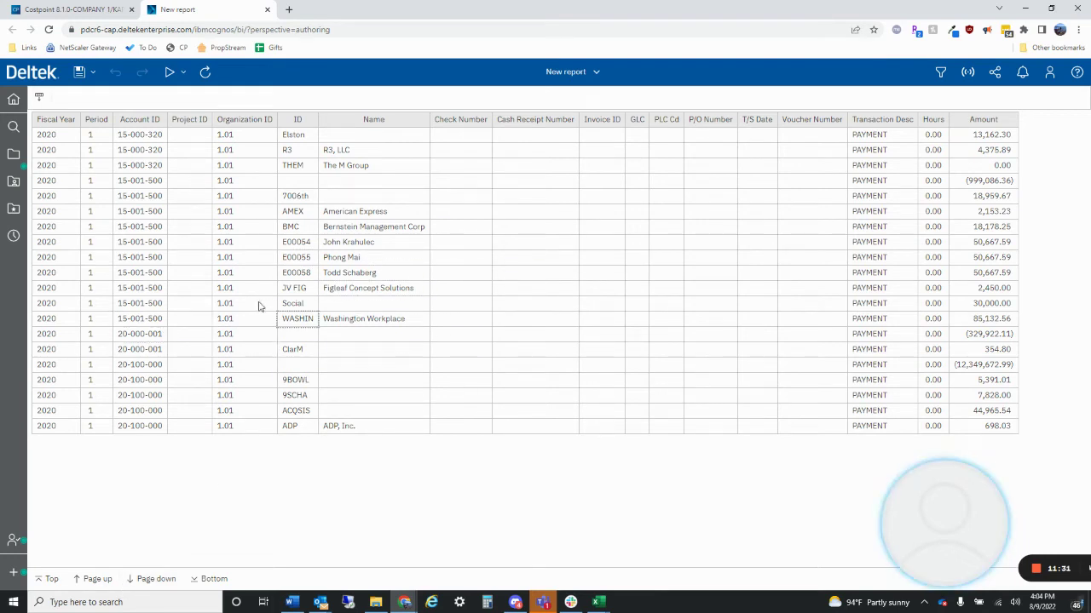
Step: Filter the run report to include only Account ID 20-000-001
{"action": "left_click", "coordinate": [112, 256]}
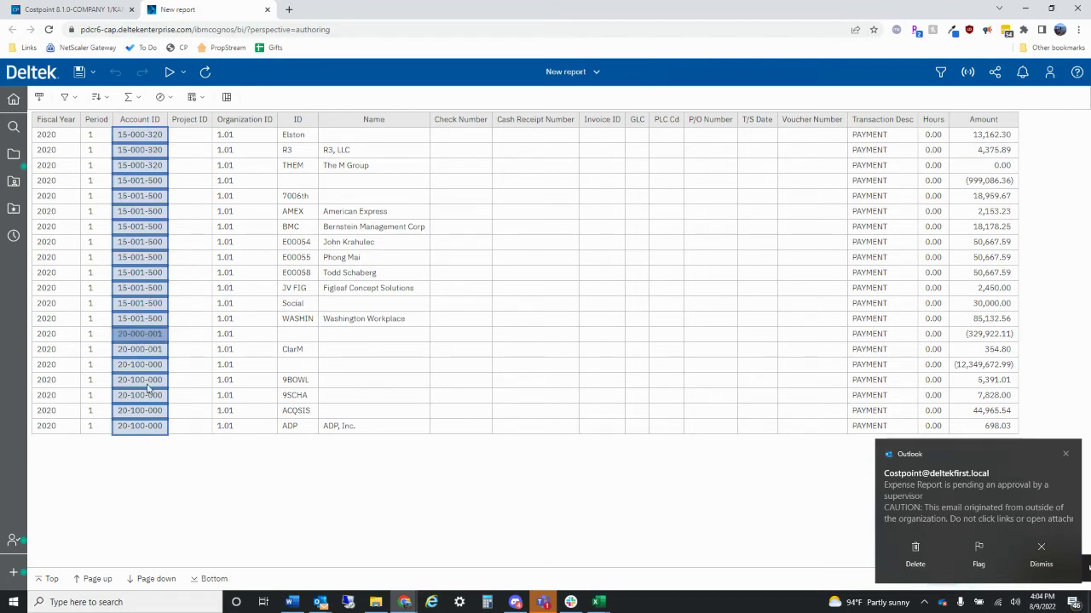
{"action": "left_click", "coordinate": [136, 339]}
{"action": "left_click", "coordinate": [65, 96]}
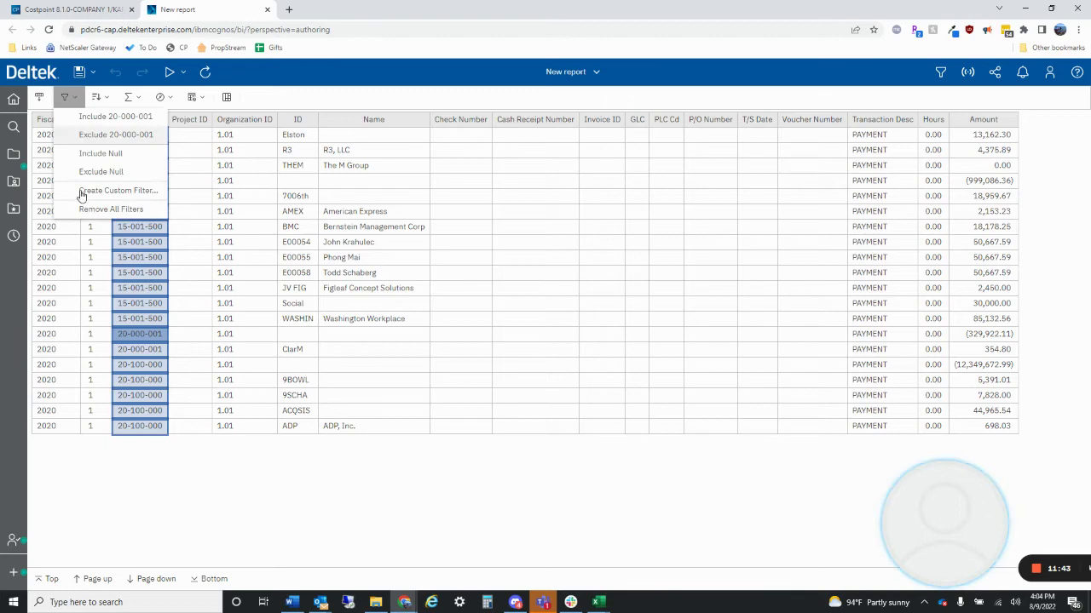
{"action": "left_click", "coordinate": [95, 117]}
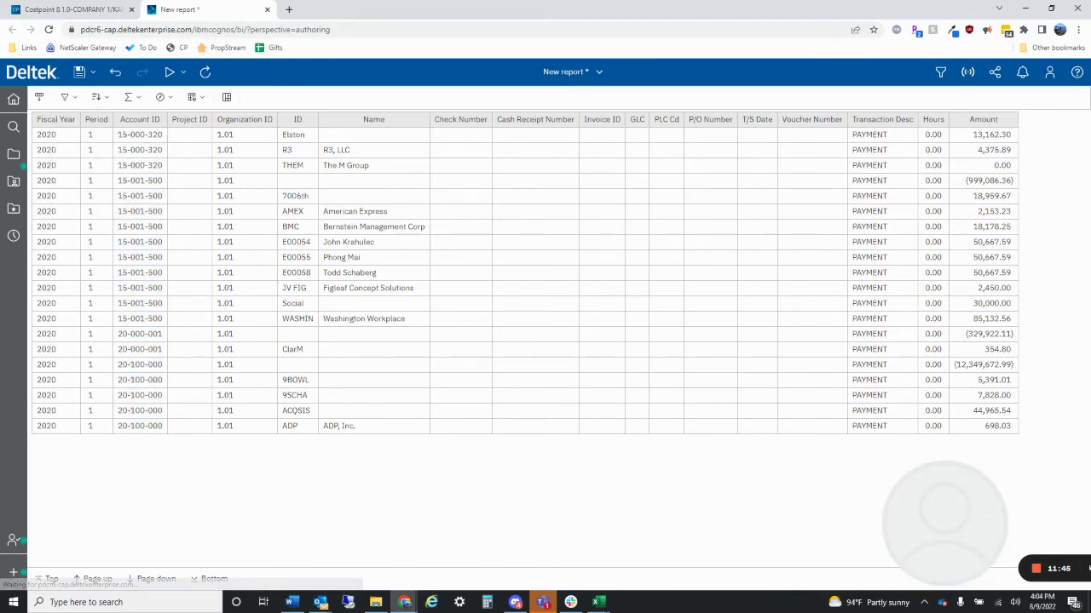
Step: Page through the records filtered by account and return to the first page
{"action": "left_click", "coordinate": [156, 579]}
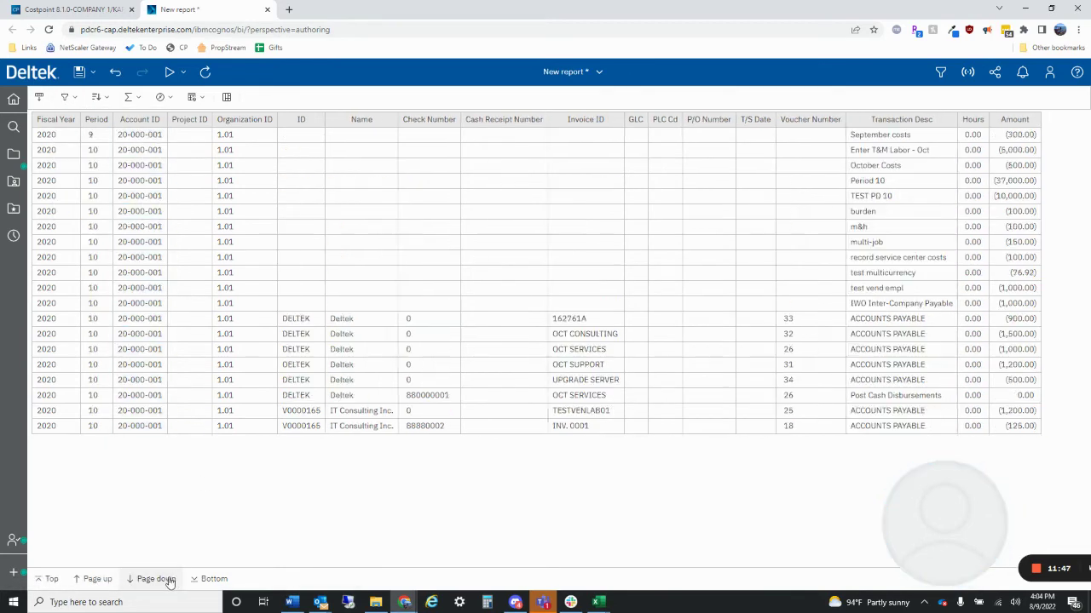
{"action": "left_click", "coordinate": [162, 579]}
{"action": "left_click", "coordinate": [93, 579]}
{"action": "left_click", "coordinate": [94, 579]}
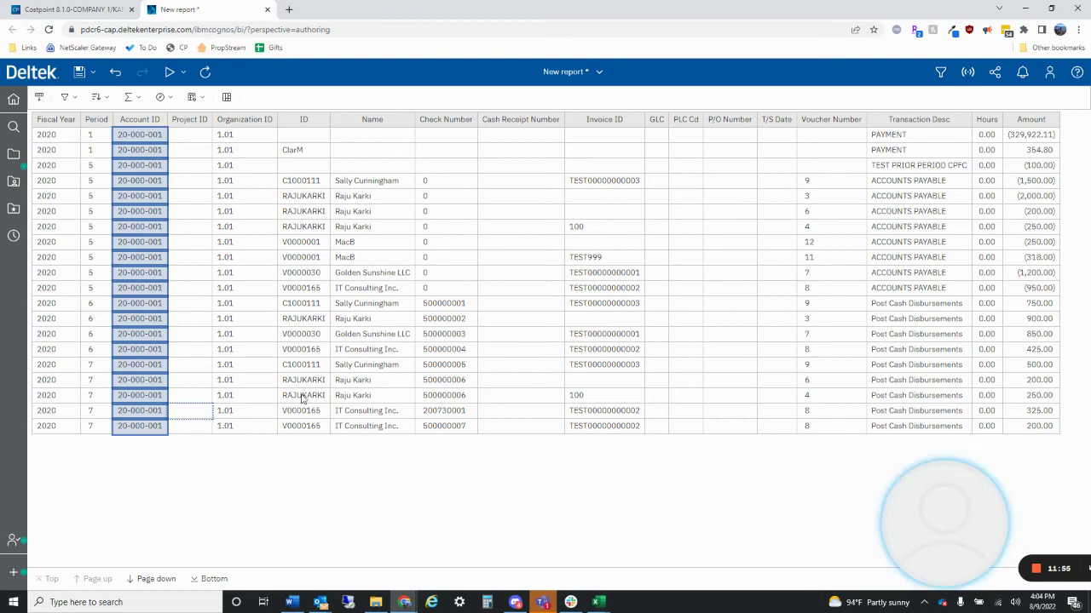
Step: Switch back to the report editor, check the query's detail and summary filters, and close them without changes
{"action": "key", "text": "ctrl+Page_Up"}
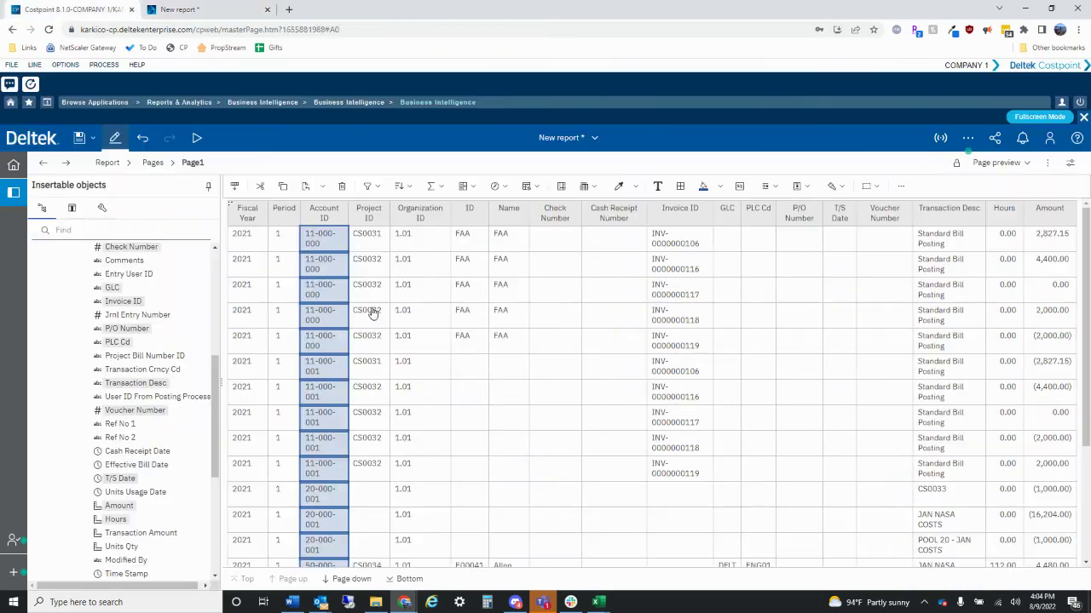
{"action": "left_click", "coordinate": [375, 186]}
{"action": "left_click", "coordinate": [426, 281]}
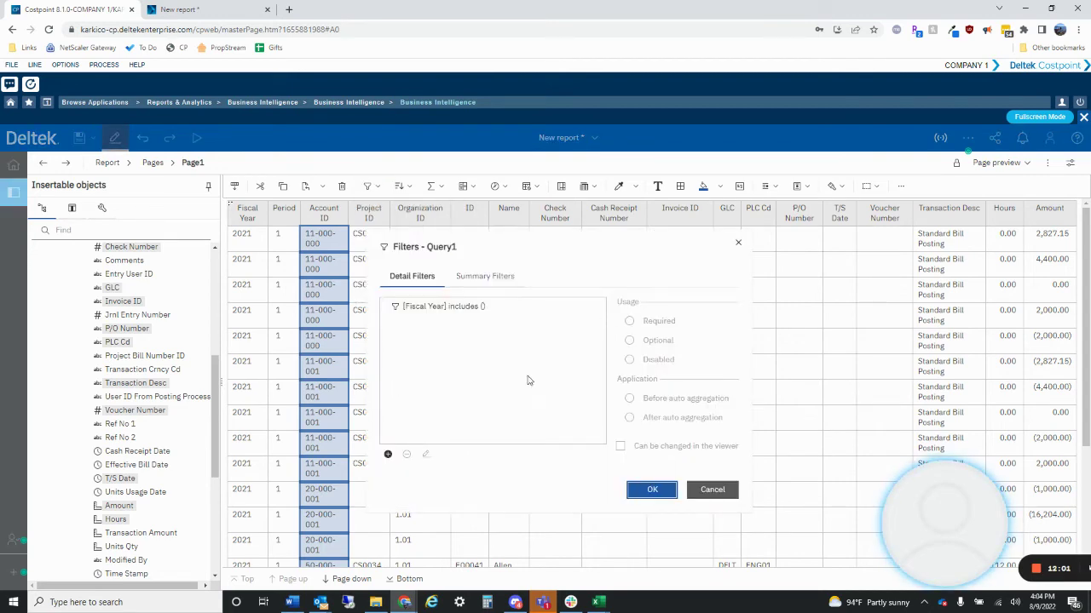
{"action": "left_click", "coordinate": [474, 272]}
{"action": "left_click", "coordinate": [411, 276]}
{"action": "left_click", "coordinate": [708, 490]}
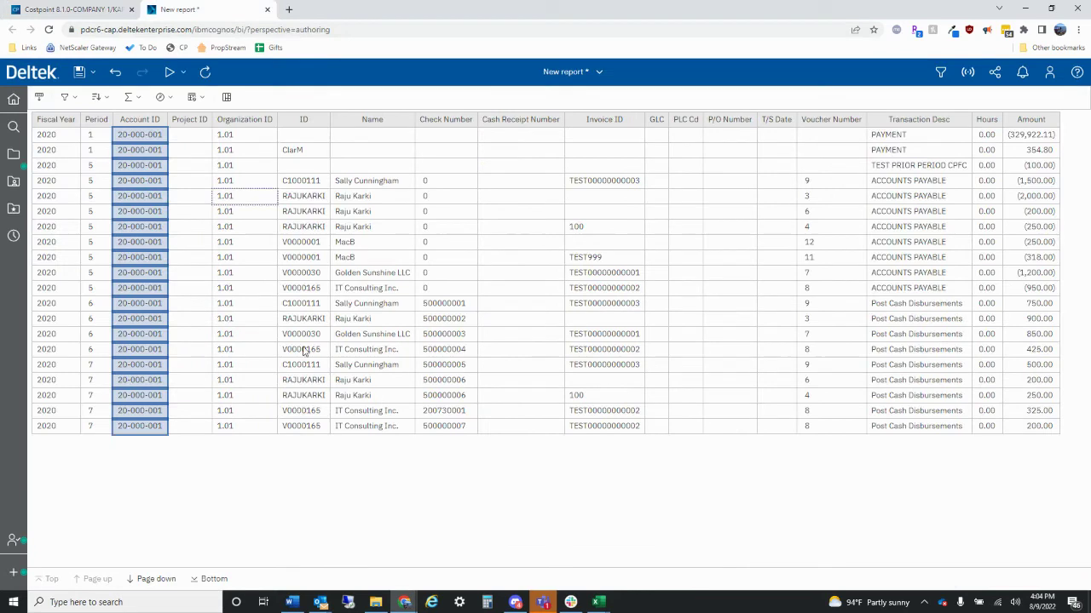
Step: Examine the ID, Check Number, Voucher Number, Account ID and Transaction Desc columns in the run report
{"action": "left_click", "coordinate": [304, 352]}
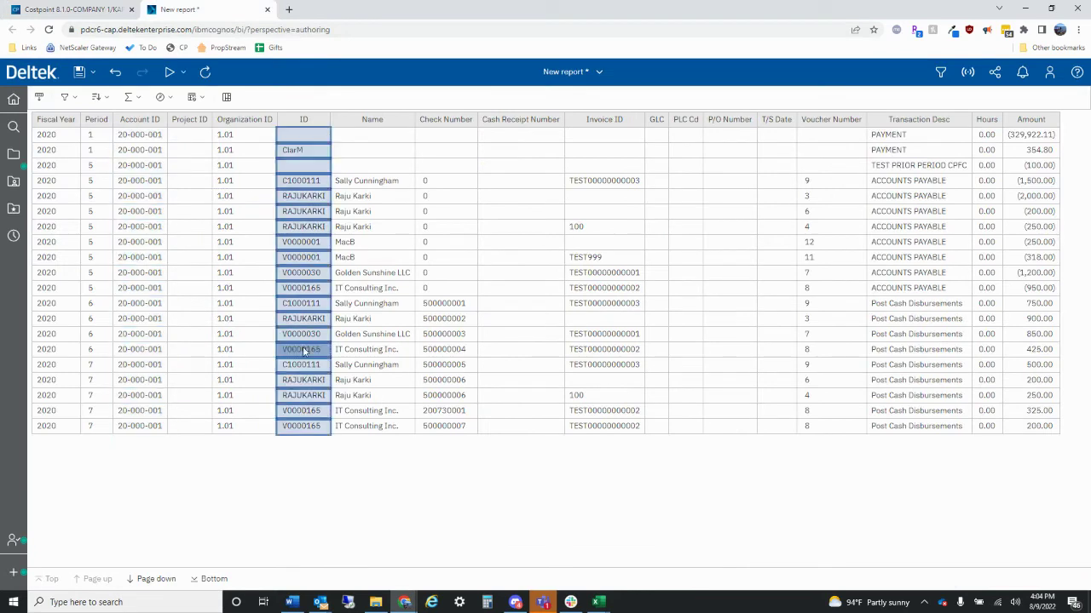
{"action": "left_click", "coordinate": [257, 350]}
{"action": "left_click", "coordinate": [441, 397]}
{"action": "left_click", "coordinate": [686, 375]}
{"action": "left_click", "coordinate": [852, 354]}
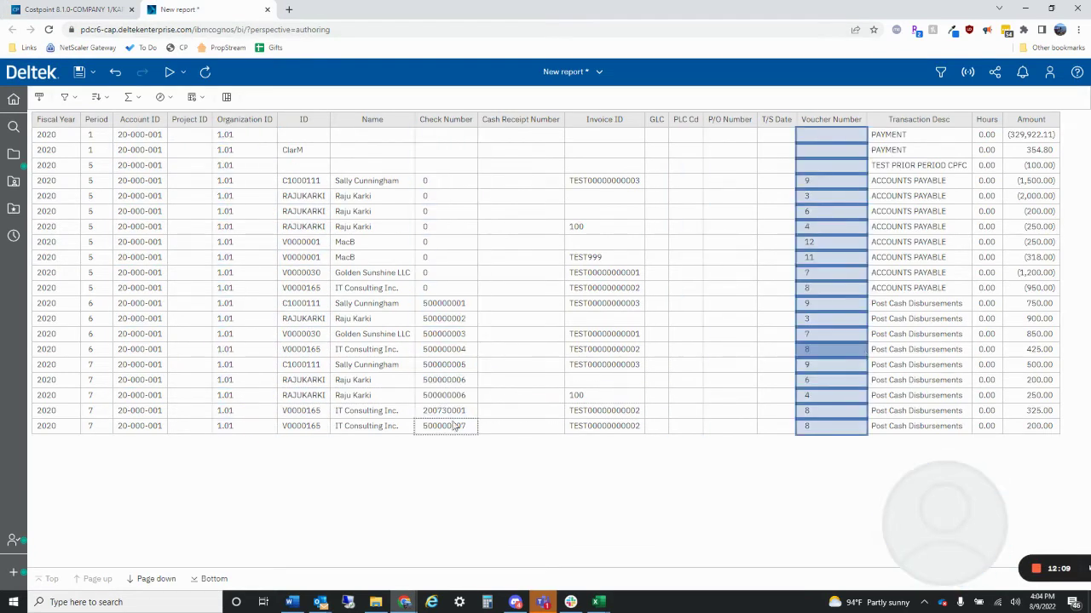
{"action": "left_click", "coordinate": [140, 341]}
{"action": "left_click", "coordinate": [244, 334]}
{"action": "left_click", "coordinate": [916, 273]}
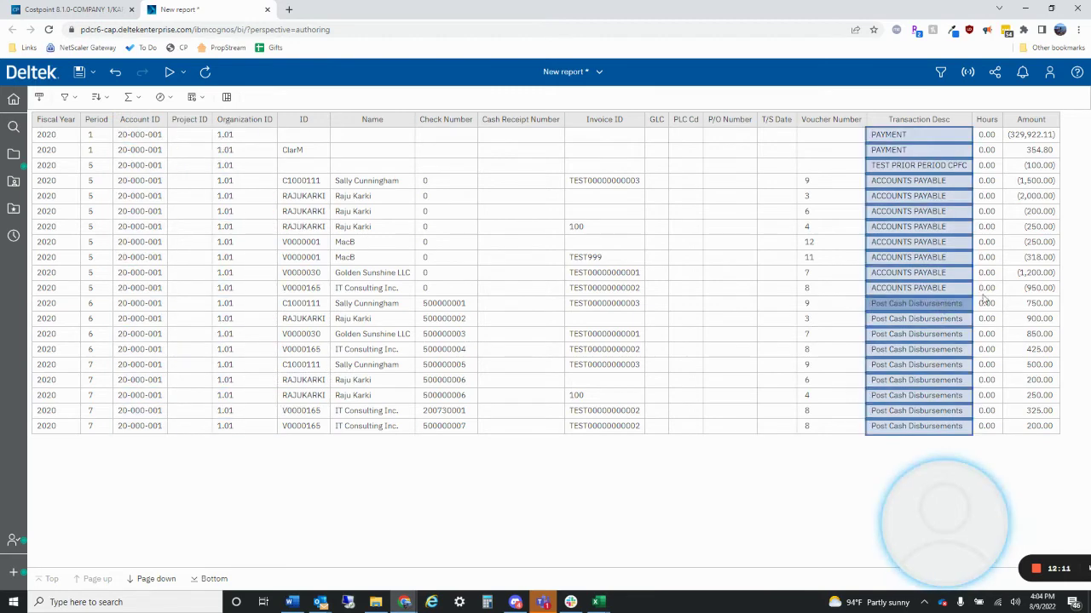
Step: Add an overall total for the Amount column and check it on the run report's last page
{"action": "left_click", "coordinate": [1031, 242]}
{"action": "left_click", "coordinate": [129, 97]}
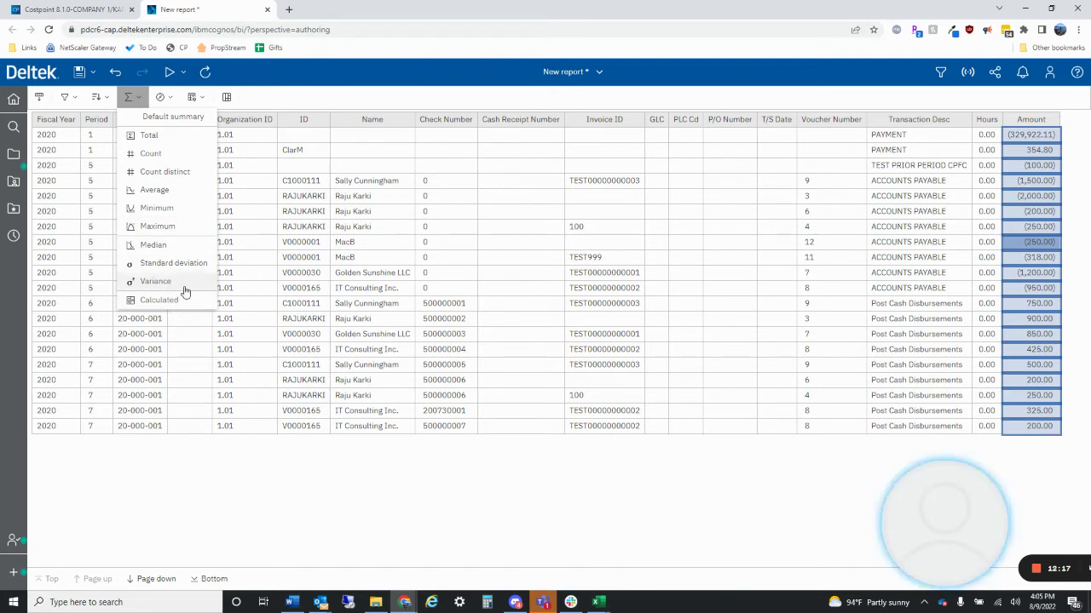
{"action": "left_click", "coordinate": [164, 138]}
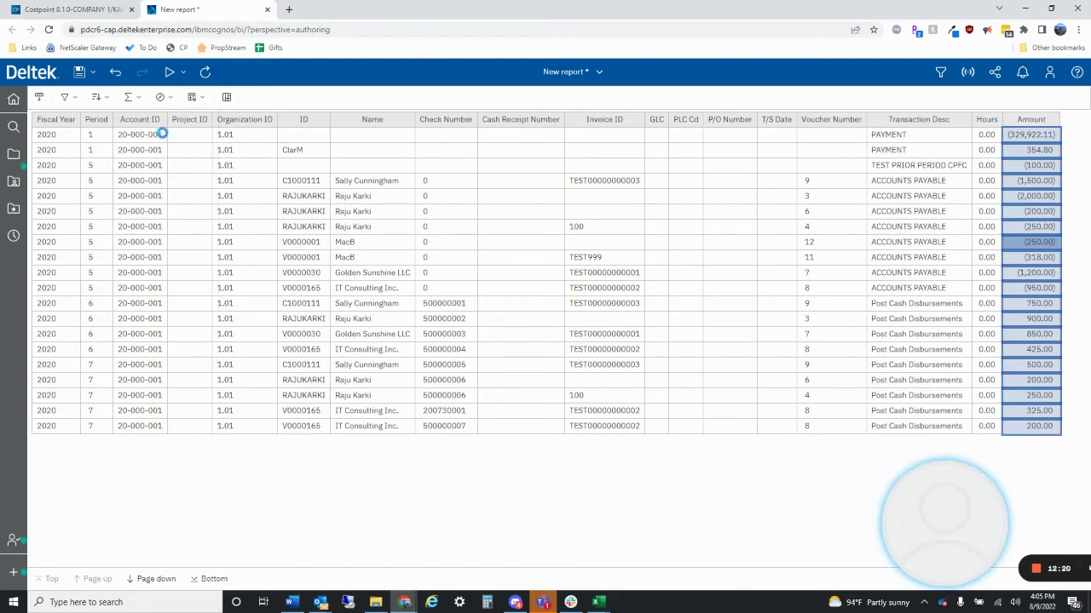
{"action": "left_click", "coordinate": [208, 579]}
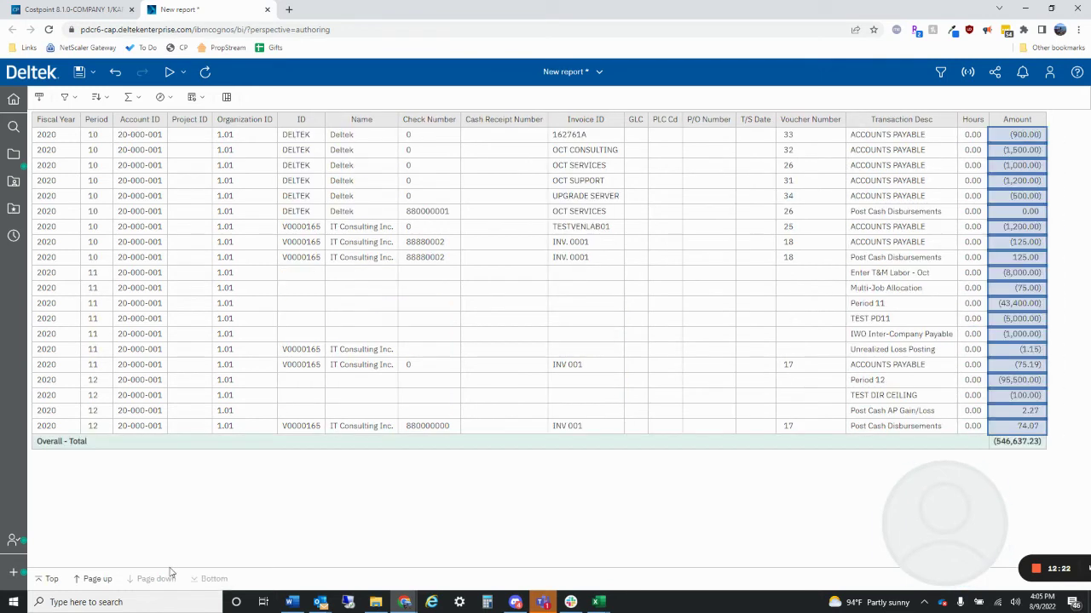
{"action": "left_click", "coordinate": [1010, 442]}
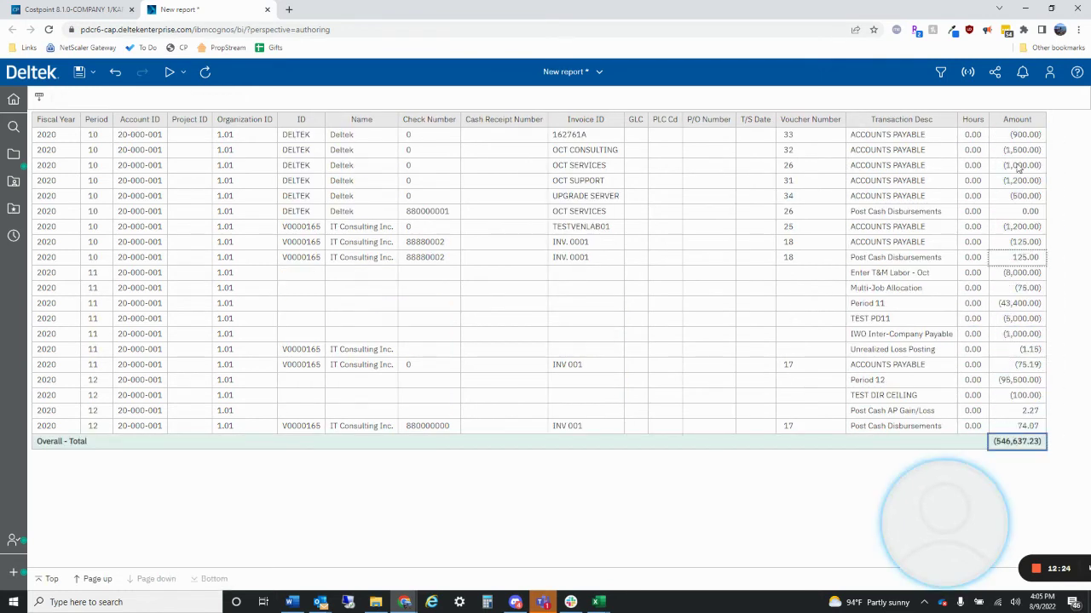
Step: Undo the Amount column total, check the last page, and return to the first page of the run report
{"action": "left_click", "coordinate": [115, 73]}
{"action": "left_click", "coordinate": [209, 579]}
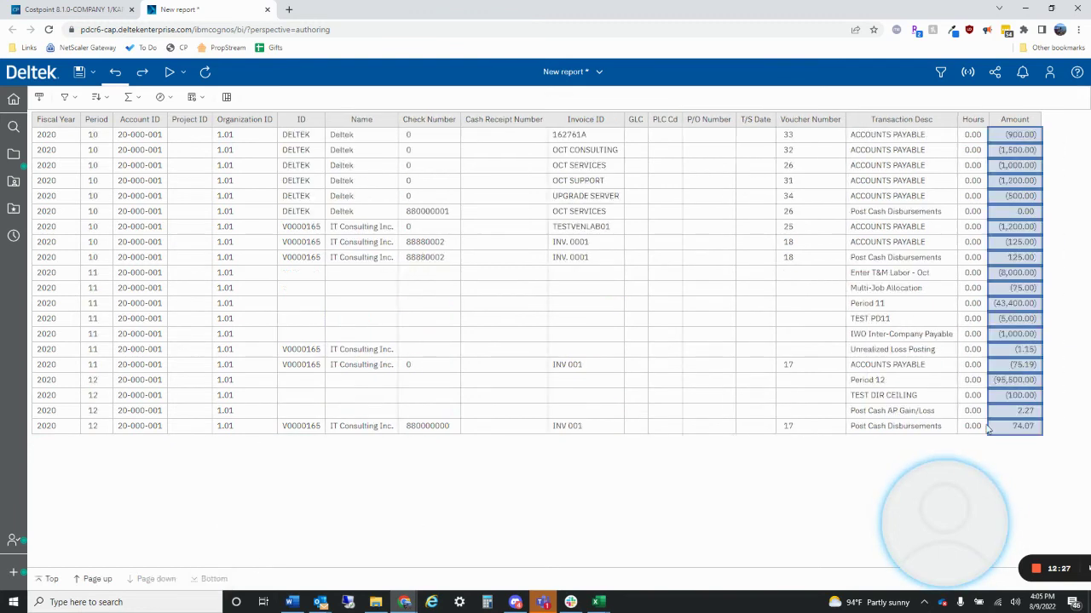
{"action": "left_click", "coordinate": [586, 356]}
{"action": "left_click", "coordinate": [219, 257]}
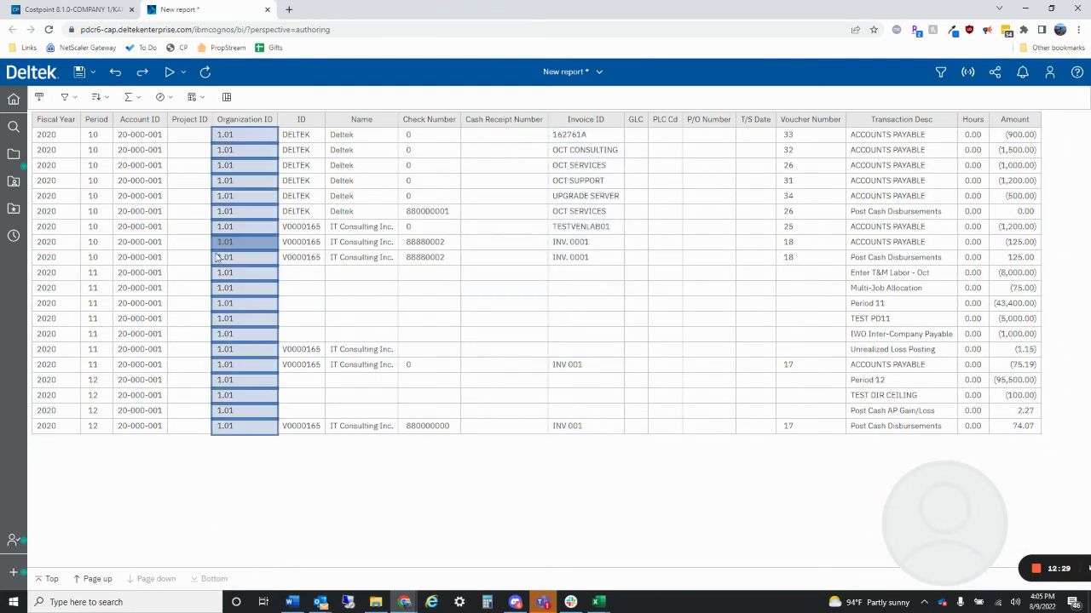
{"action": "left_click", "coordinate": [116, 354]}
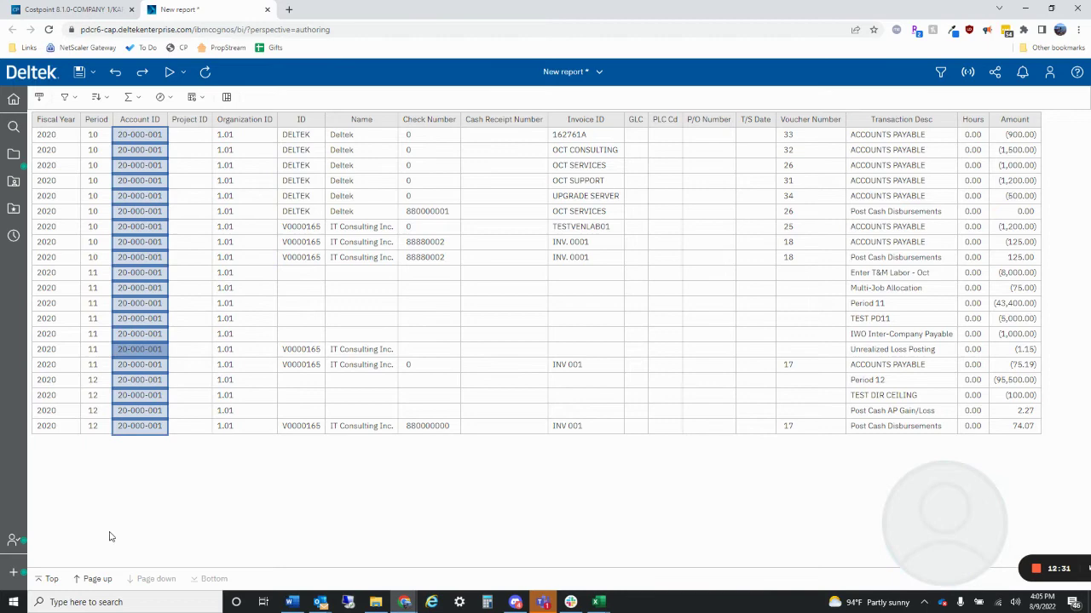
{"action": "left_click", "coordinate": [96, 580]}
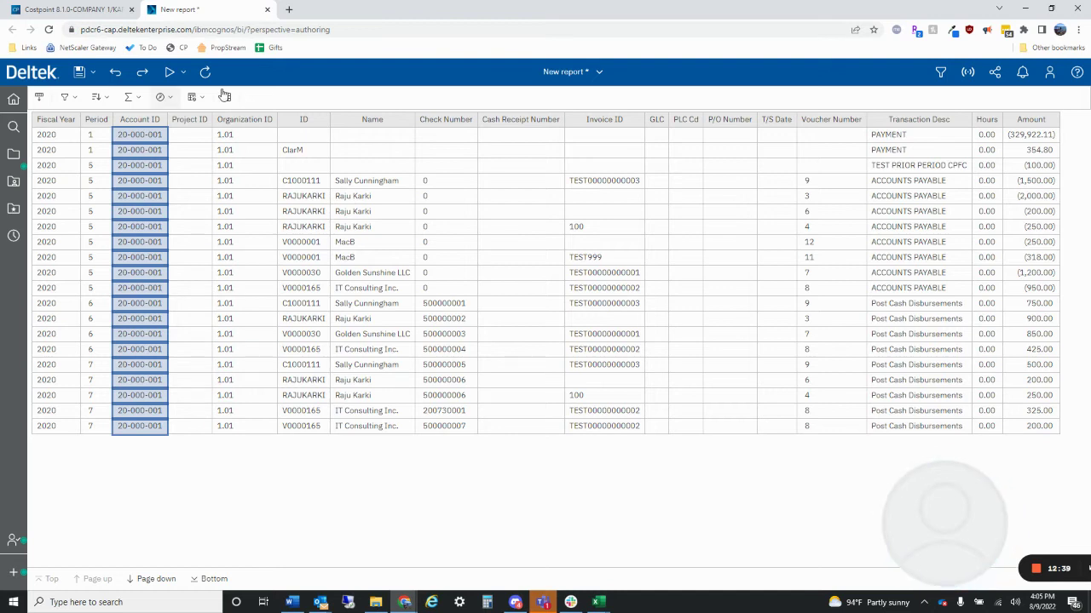
{"action": "left_click", "coordinate": [353, 318]}
{"action": "left_click", "coordinate": [729, 319]}
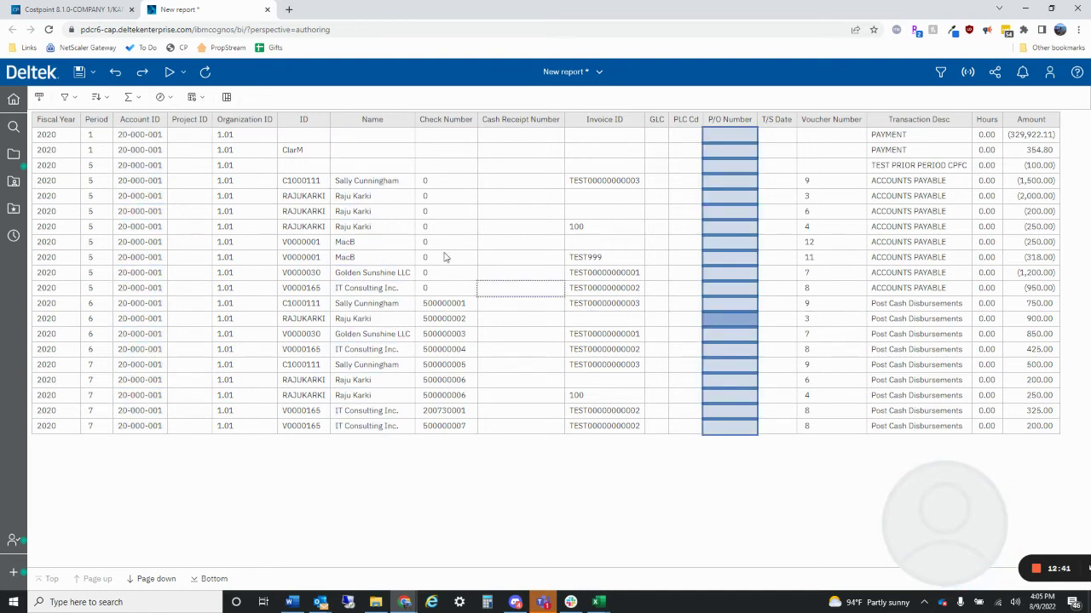
{"action": "left_click", "coordinate": [247, 279]}
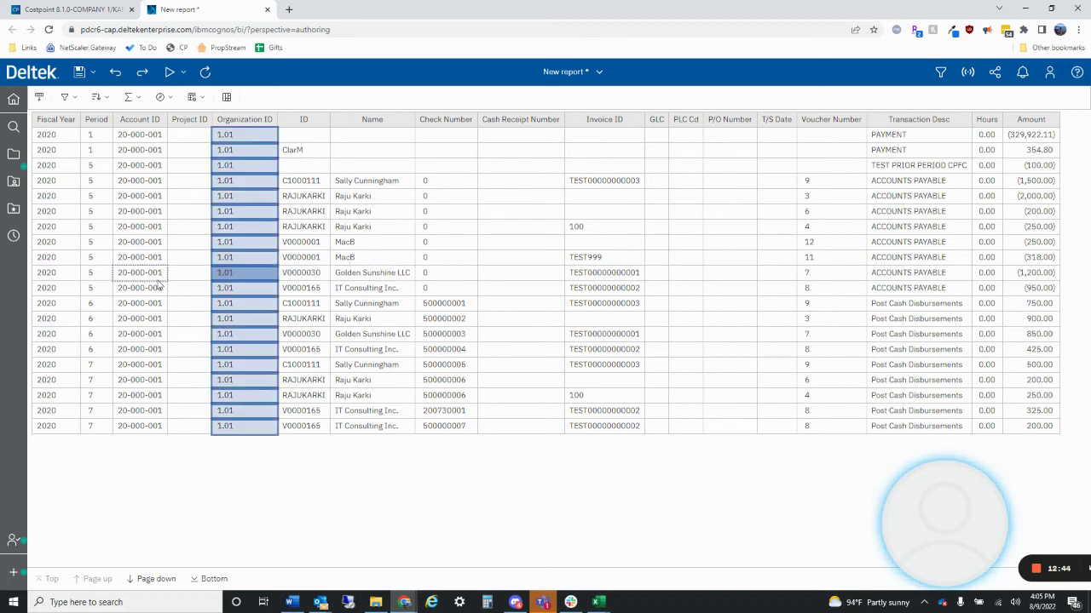
Step: Close the run report's browser tab without saving its changes and return to the report editor
{"action": "left_click", "coordinate": [85, 12]}
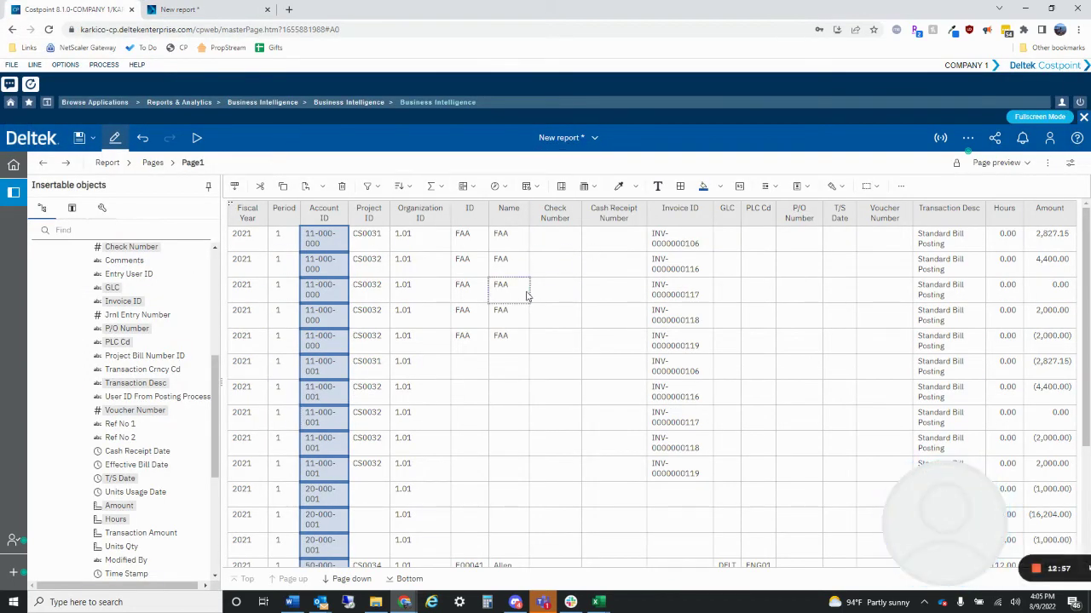
{"action": "left_click", "coordinate": [225, 9]}
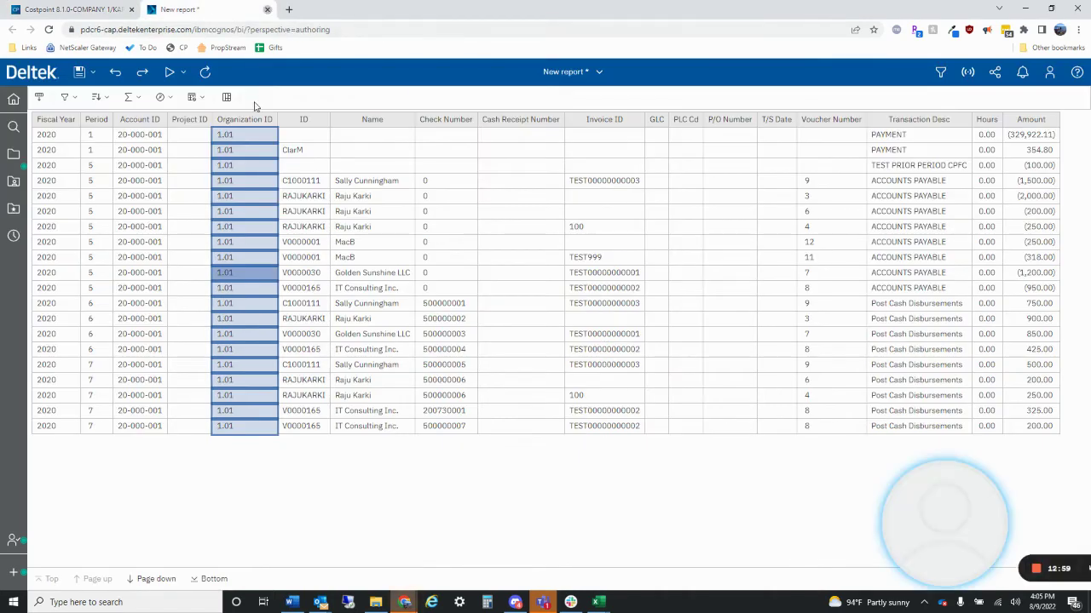
{"action": "left_click", "coordinate": [267, 9]}
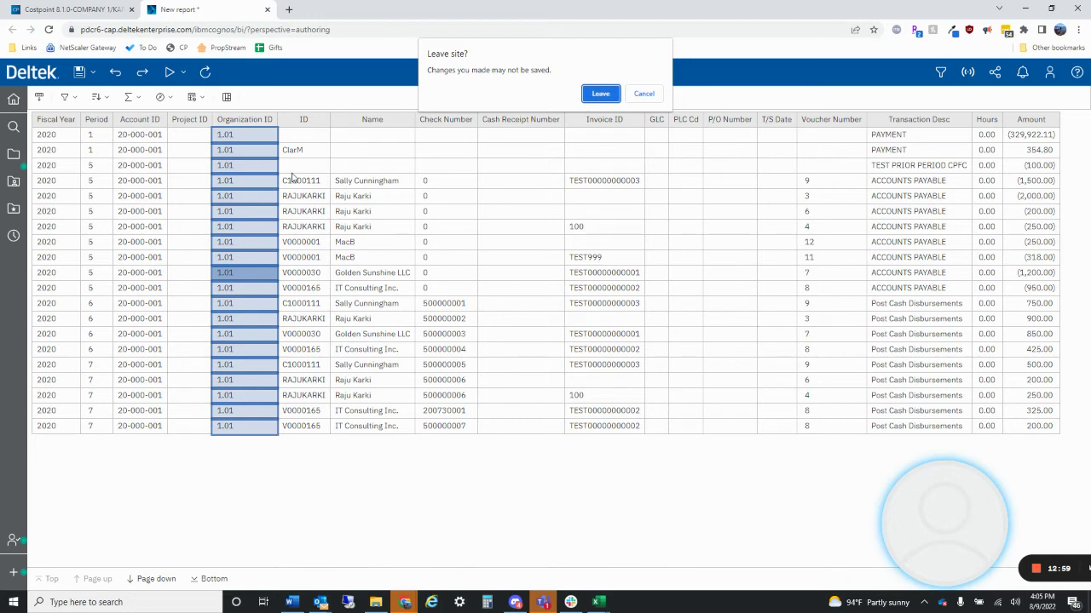
{"action": "left_click", "coordinate": [599, 94]}
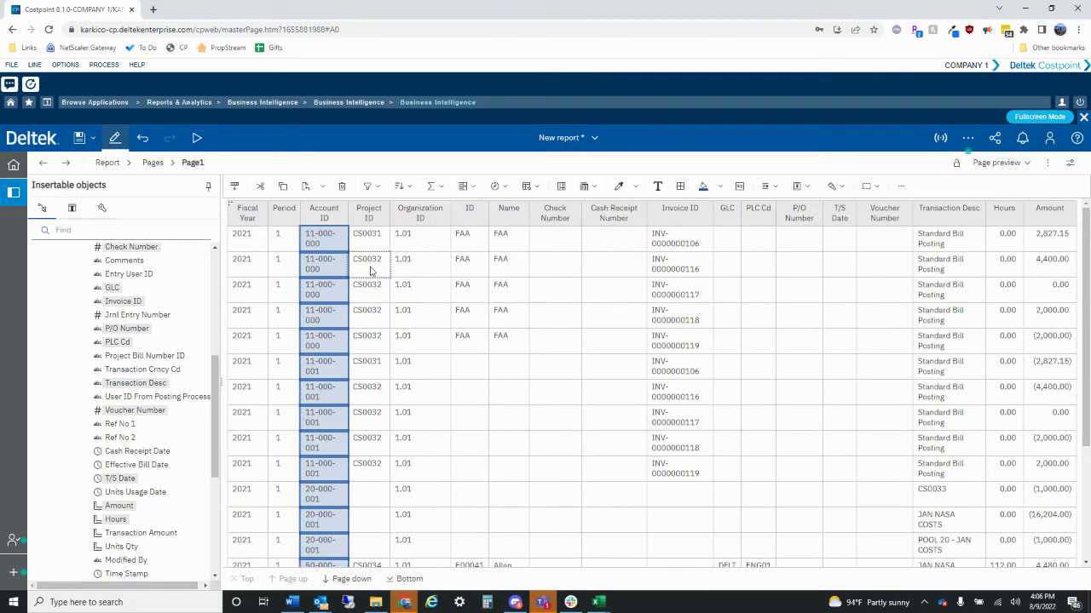
{"action": "left_click", "coordinate": [616, 418]}
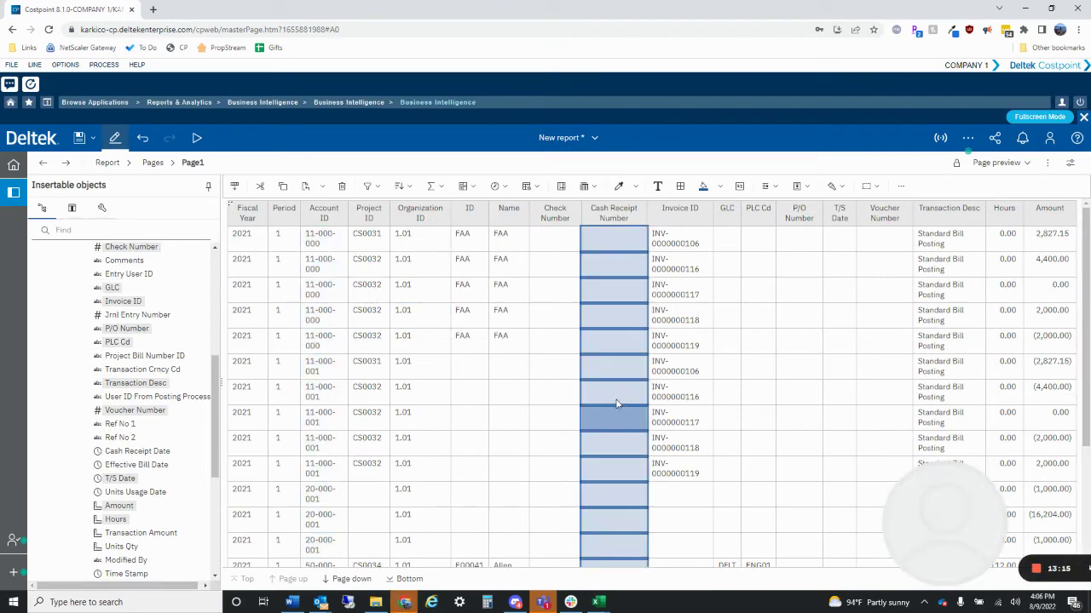
{"action": "scroll", "coordinate": [621, 404], "scroll_direction": "down", "scroll_amount": 3}
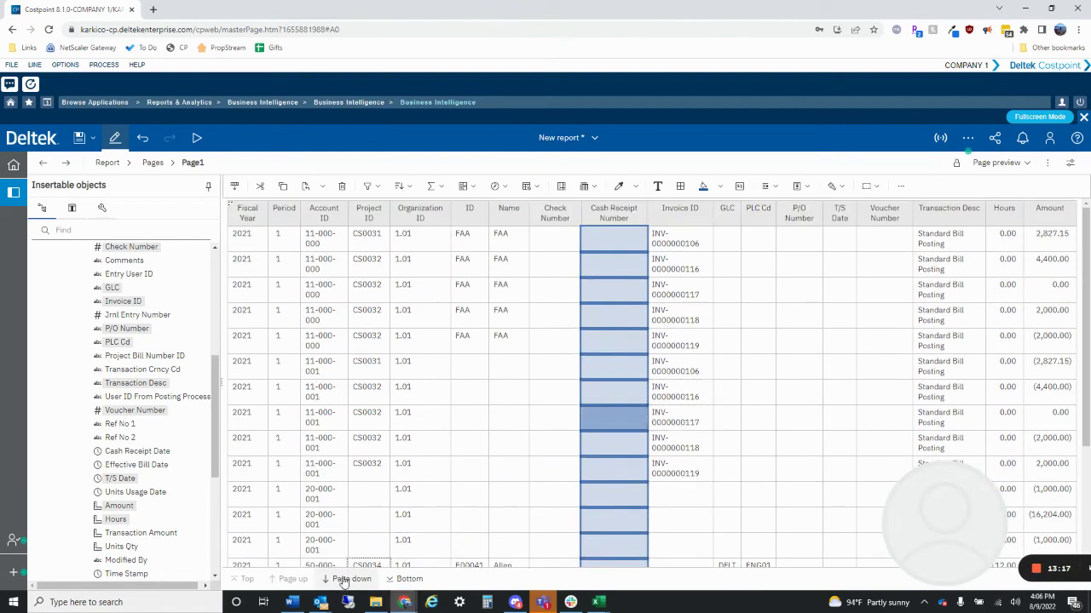
{"action": "left_click", "coordinate": [344, 579]}
{"action": "left_click", "coordinate": [294, 579]}
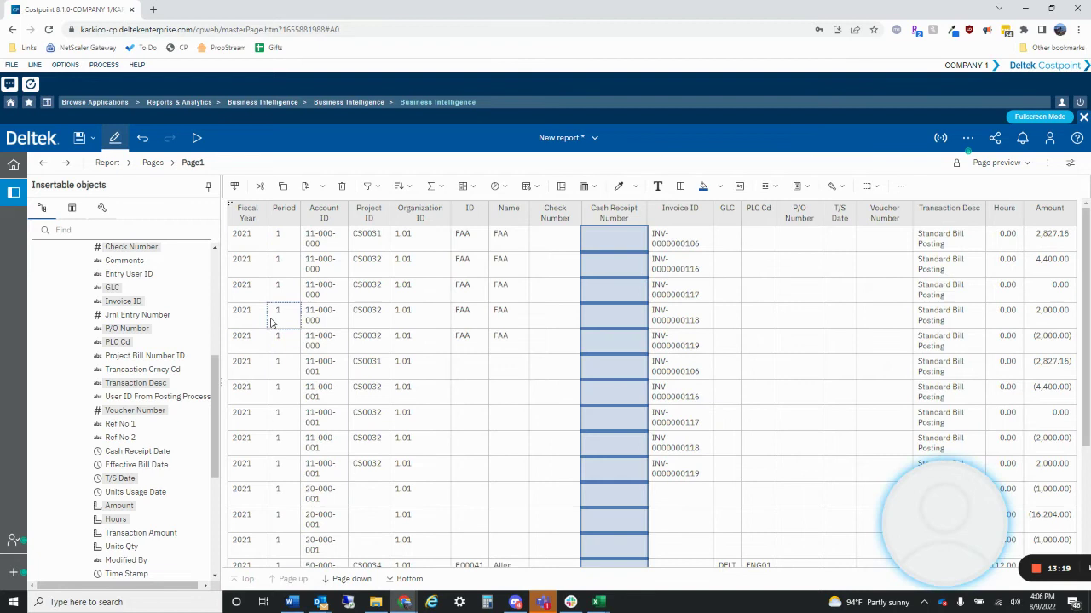
Step: Create a custom range filter on the Period column that excludes values greater than 1
{"action": "left_click", "coordinate": [253, 274]}
{"action": "left_click", "coordinate": [274, 311]}
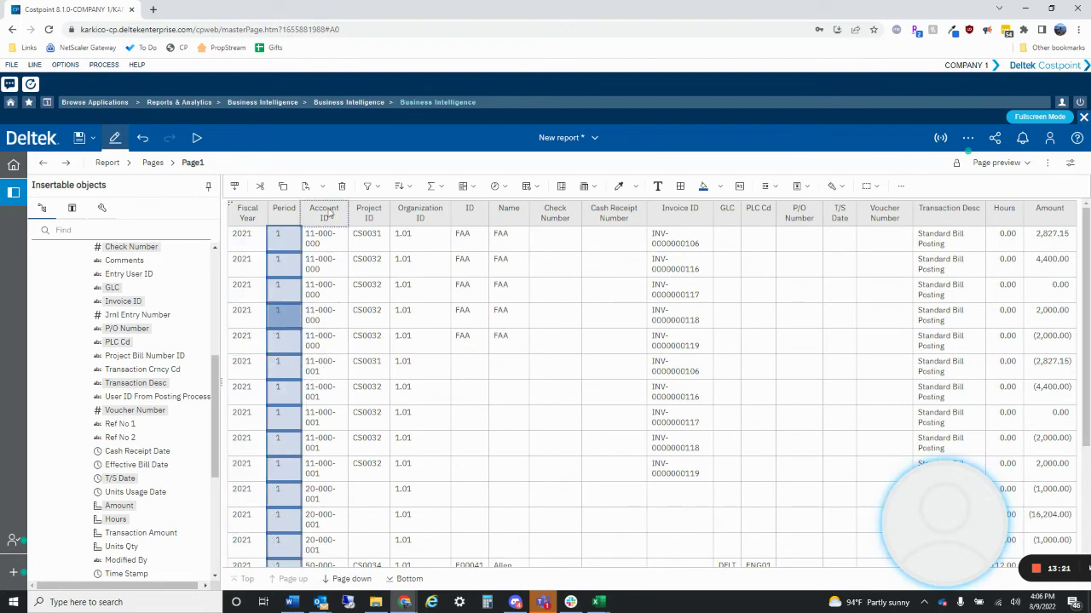
{"action": "left_click", "coordinate": [367, 186]}
{"action": "left_click", "coordinate": [416, 390]}
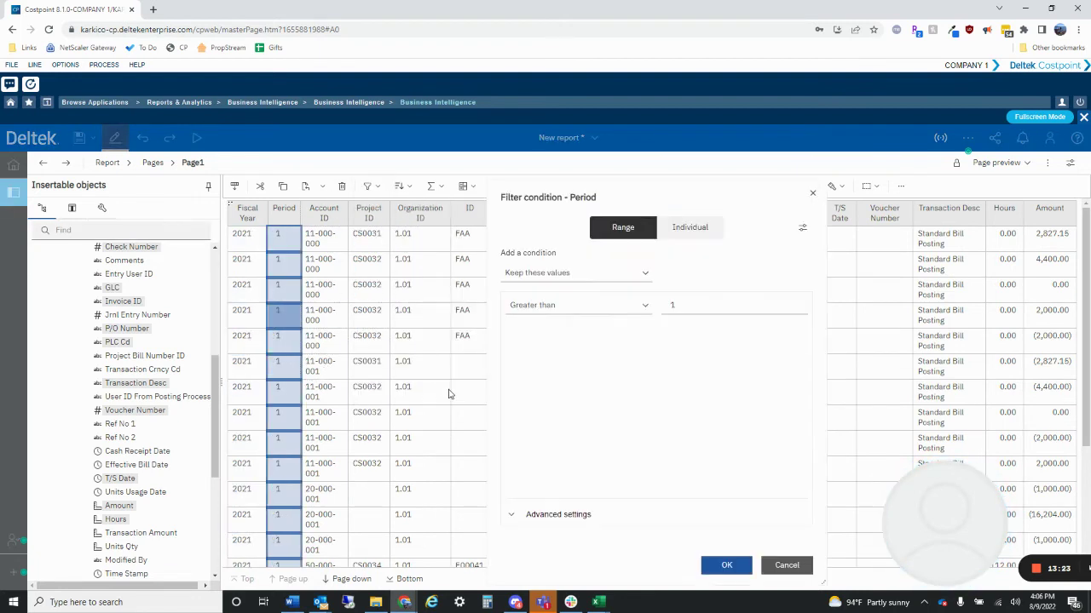
{"action": "left_click", "coordinate": [681, 230]}
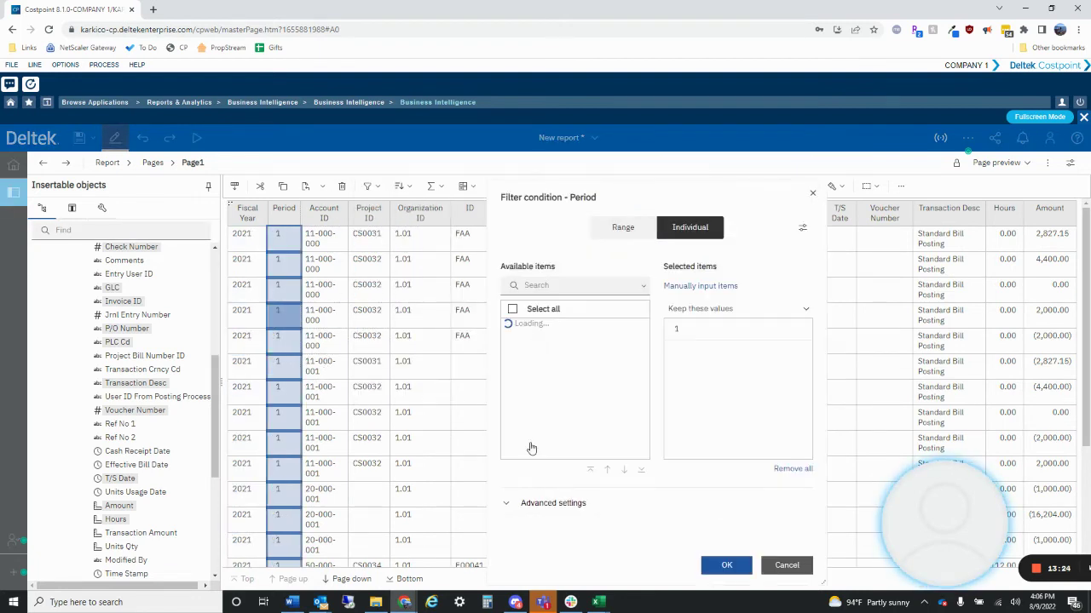
{"action": "left_click", "coordinate": [619, 236]}
{"action": "left_click", "coordinate": [620, 273]}
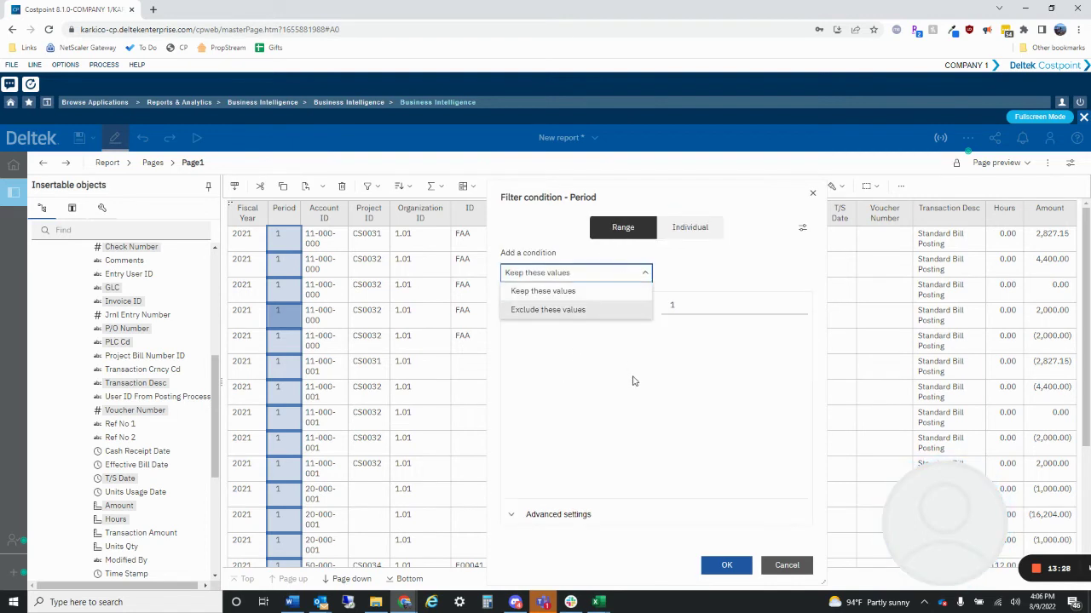
{"action": "left_click", "coordinate": [631, 376]}
{"action": "left_click", "coordinate": [575, 273]}
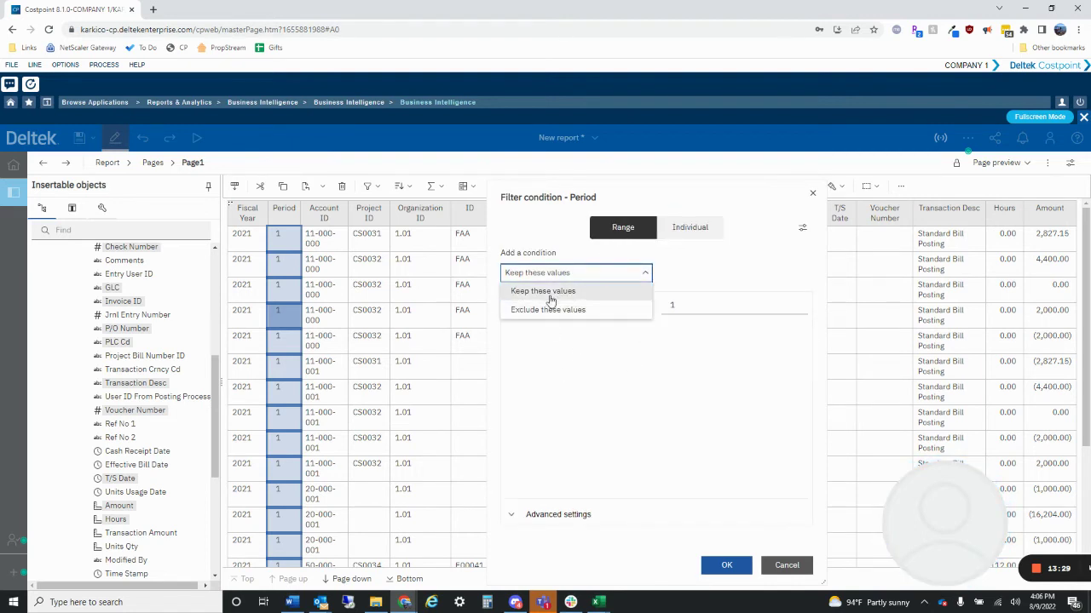
{"action": "left_click", "coordinate": [550, 309]}
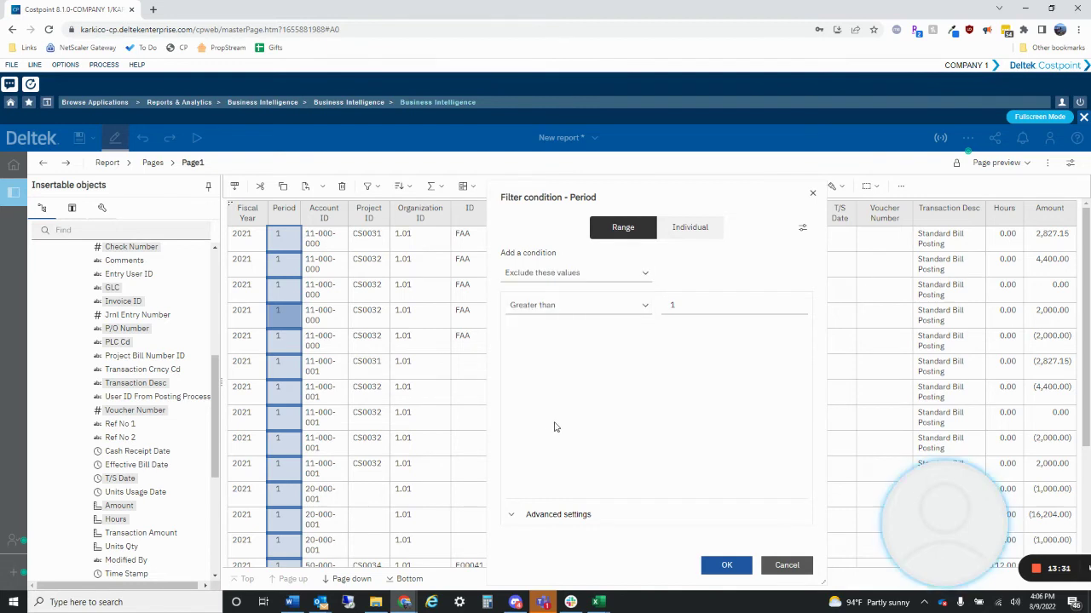
{"action": "left_click", "coordinate": [689, 228]}
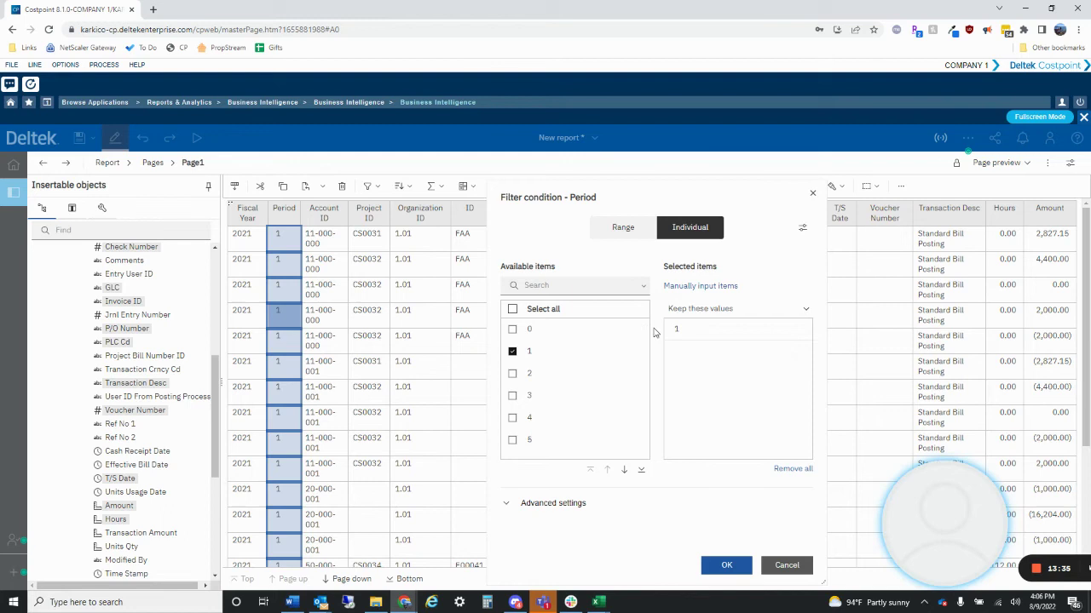
{"action": "left_click", "coordinate": [535, 352]}
{"action": "left_click", "coordinate": [526, 345]}
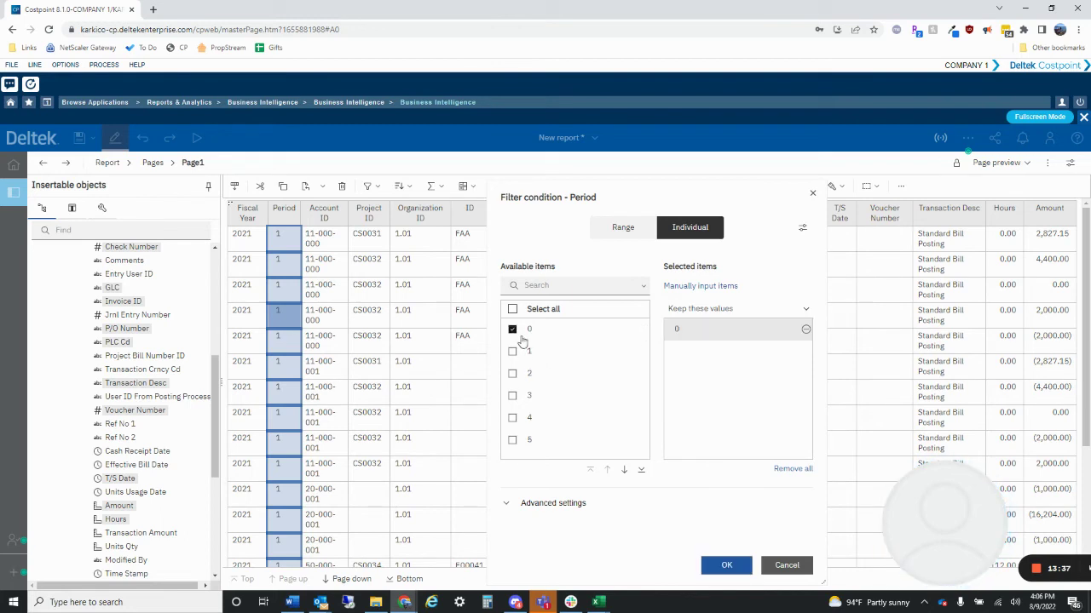
{"action": "left_click", "coordinate": [523, 342]}
{"action": "left_click", "coordinate": [620, 232]}
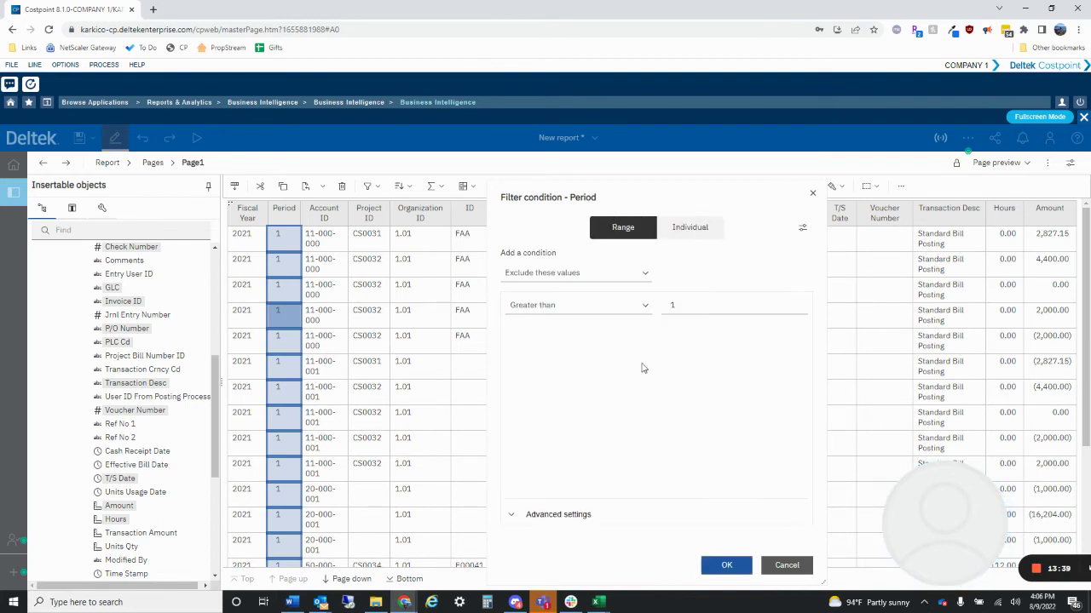
Step: Set the Period range filter to prompt for its value when the report is run in the viewer, and apply it
{"action": "left_click", "coordinate": [802, 228]}
{"action": "left_click", "coordinate": [713, 307]}
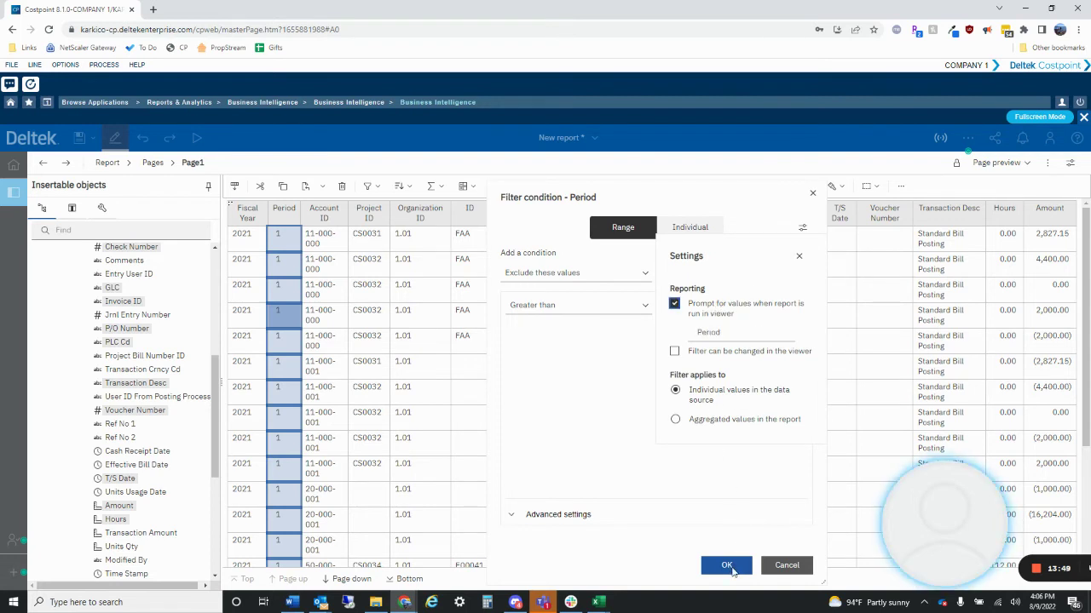
{"action": "left_click", "coordinate": [720, 567]}
{"action": "left_click", "coordinate": [724, 566]}
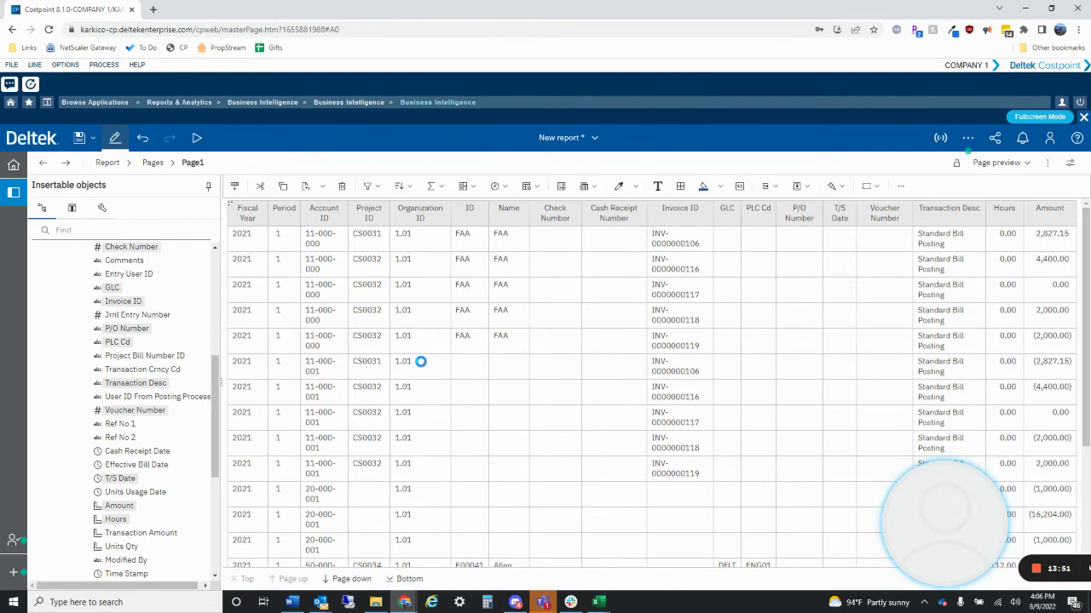
Step: Run the report for fiscal year 2022 with a Period prompt value of 6
{"action": "left_click", "coordinate": [197, 138]}
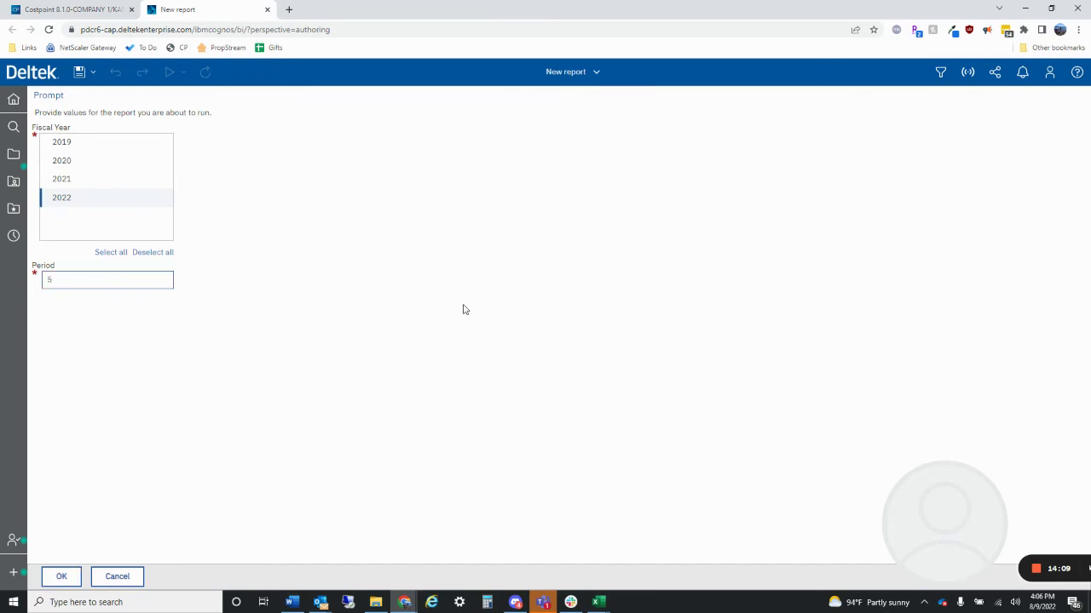
{"action": "key", "text": "BackSpace"}
{"action": "type", "text": "6"}
{"action": "left_click", "coordinate": [61, 576]}
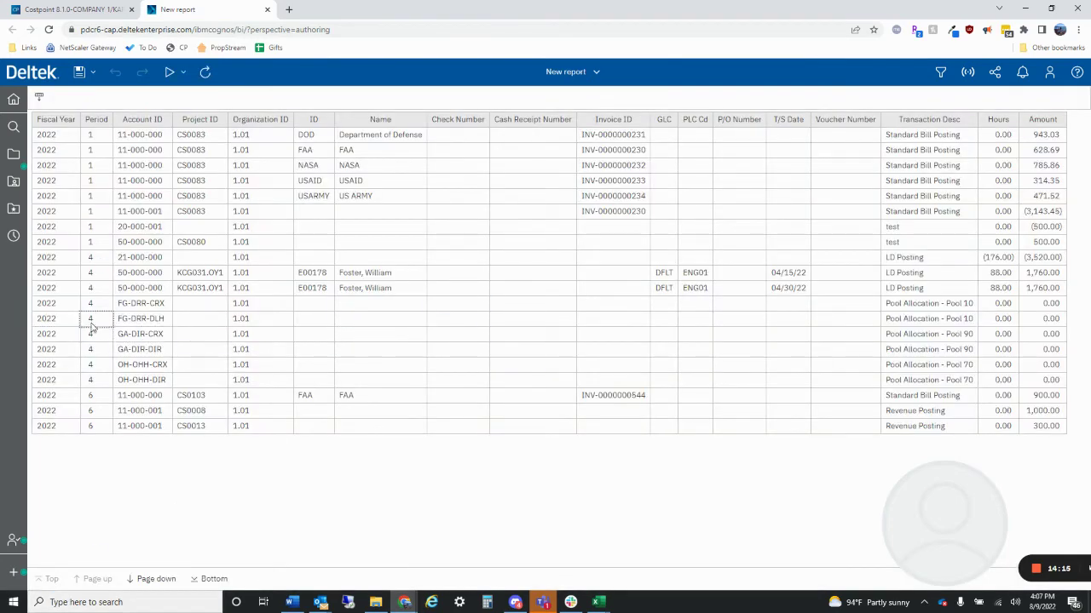
Step: Switch back to the report editor, review the Period detail filter's condition options, and close the condition without changes
{"action": "left_click", "coordinate": [84, 10]}
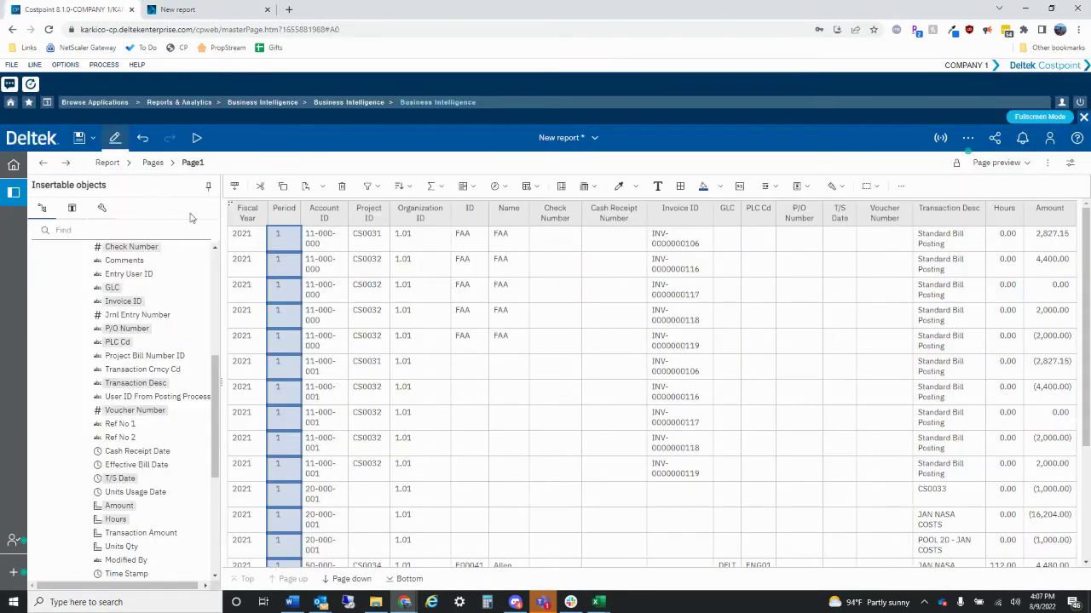
{"action": "left_click", "coordinate": [372, 185]}
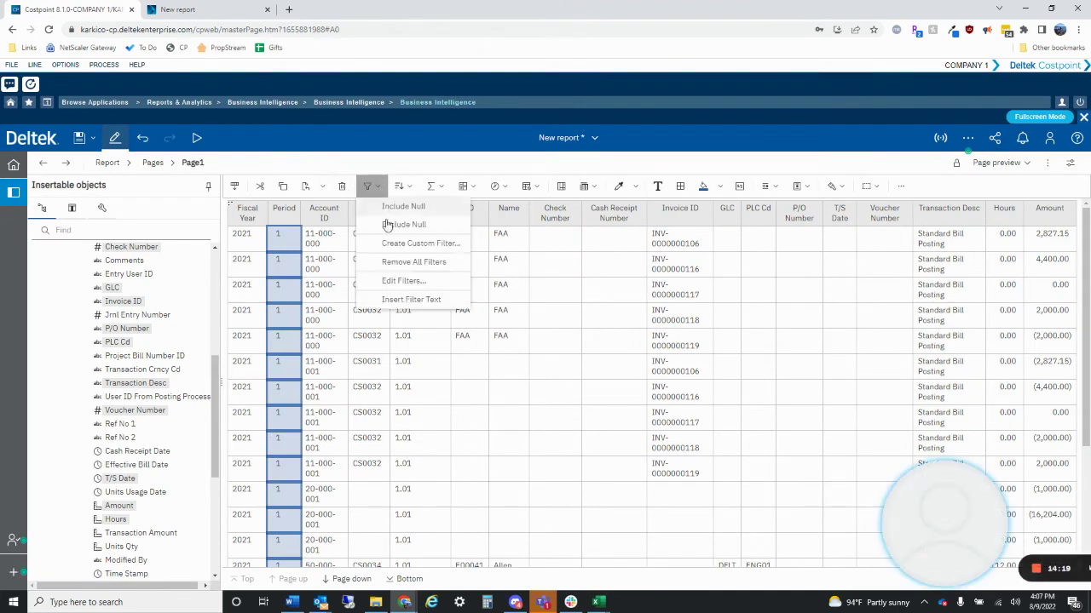
{"action": "left_click", "coordinate": [415, 286]}
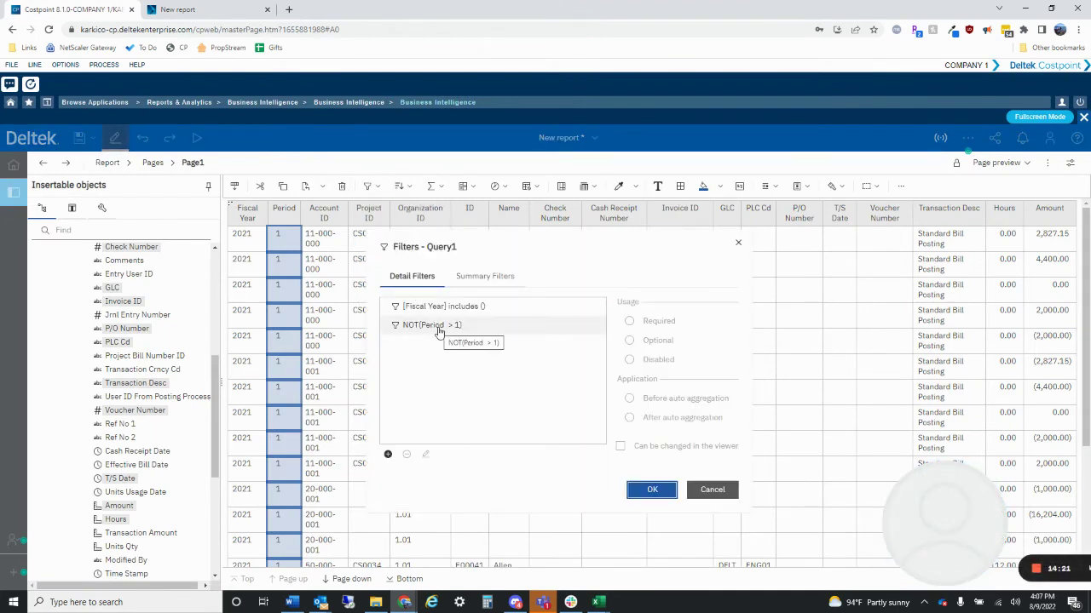
{"action": "double_click", "coordinate": [439, 331]}
{"action": "left_click", "coordinate": [469, 262]}
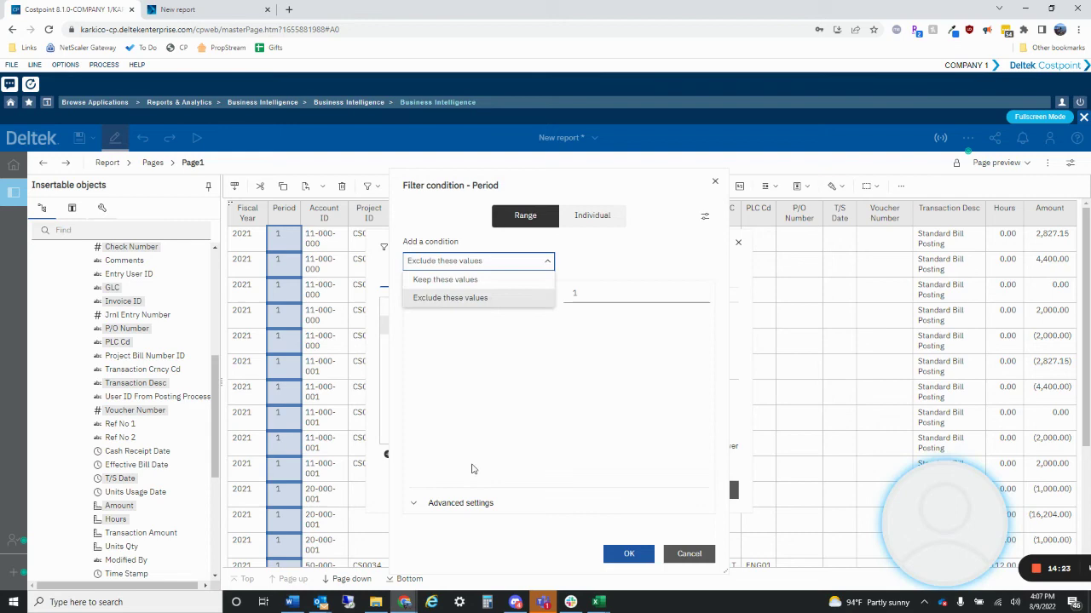
{"action": "left_click", "coordinate": [673, 552]}
{"action": "left_click", "coordinate": [673, 553]}
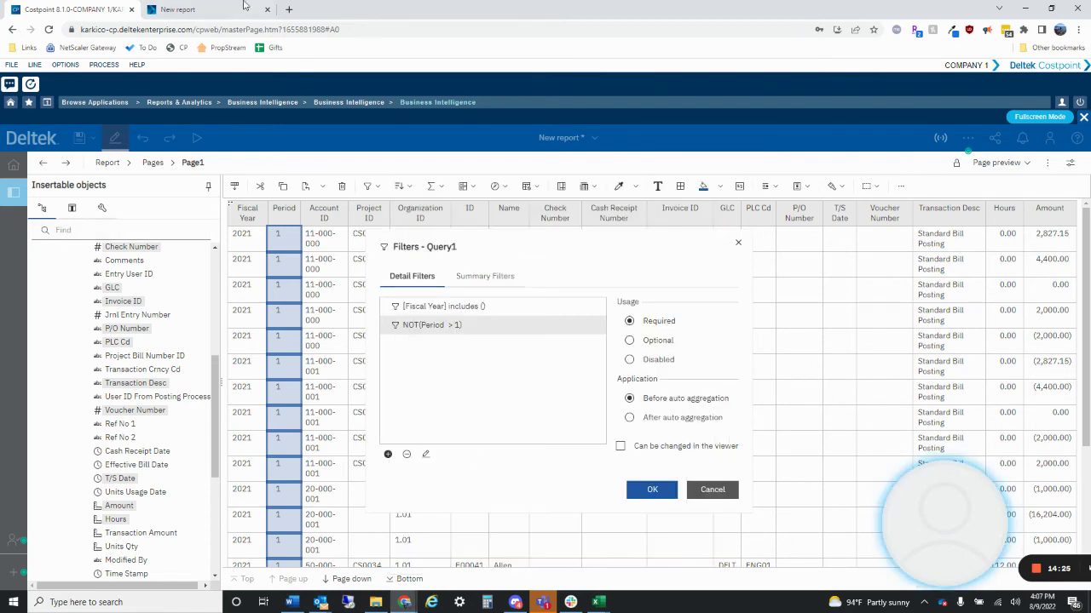
Step: Compare the Period filter's exclude condition with the periods listed in the report output, checking its last page and returning to the first
{"action": "left_click", "coordinate": [177, 10]}
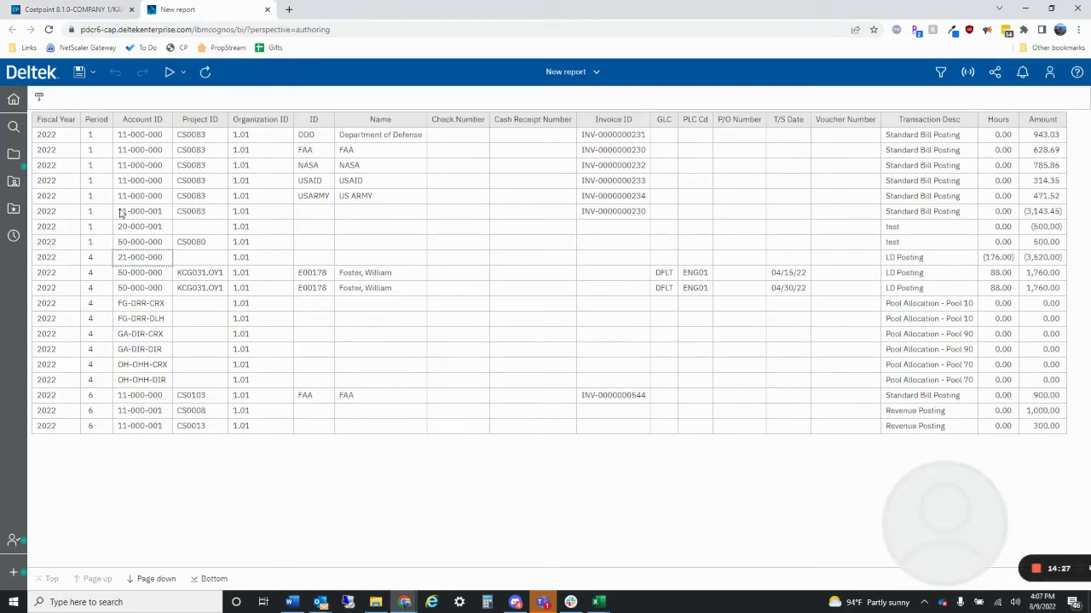
{"action": "left_click", "coordinate": [73, 9]}
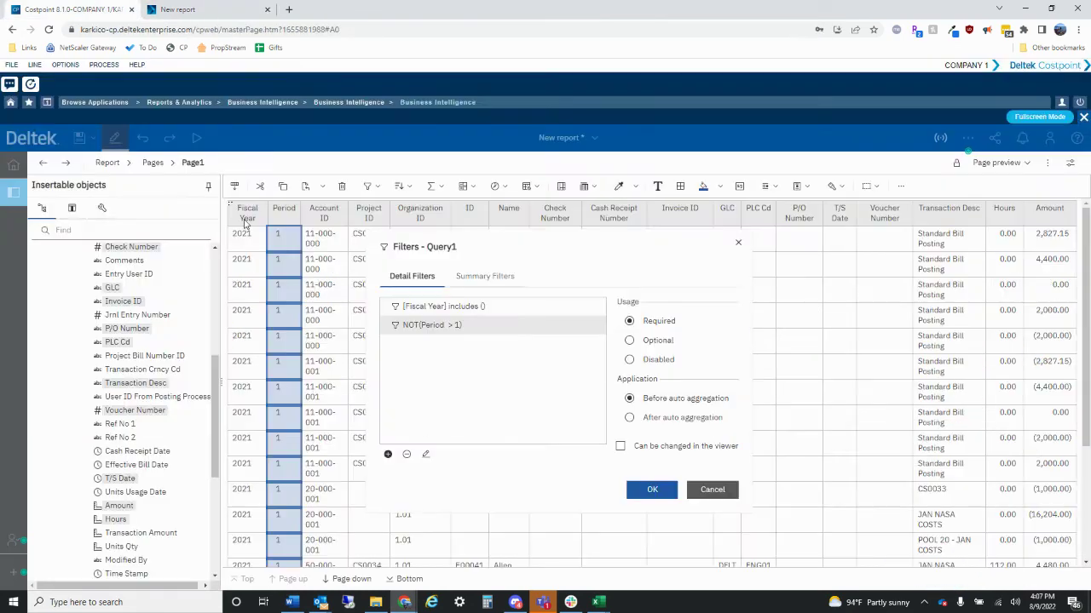
{"action": "double_click", "coordinate": [460, 329]}
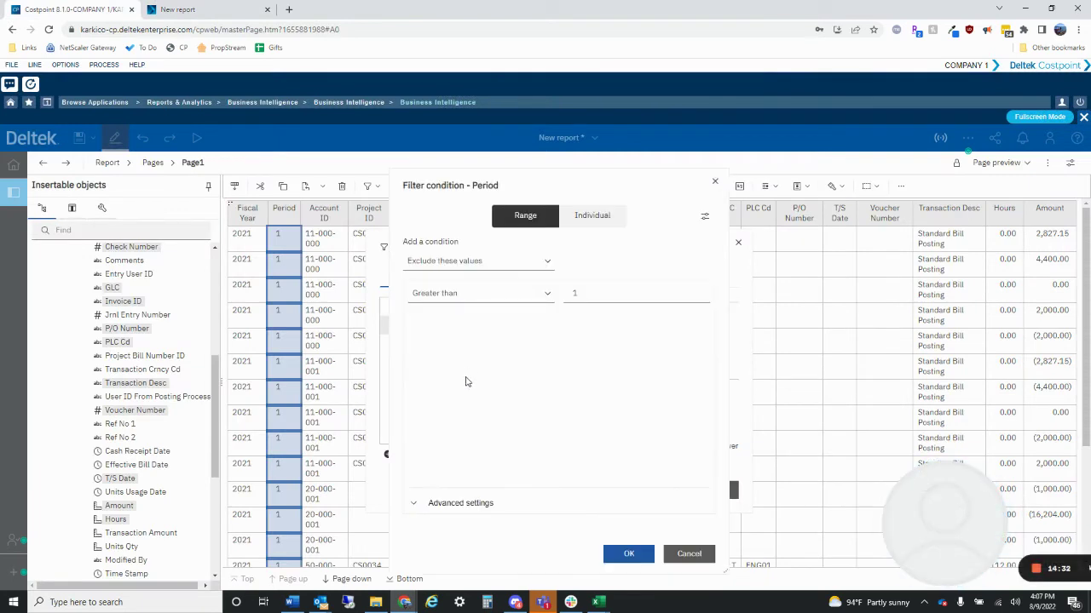
{"action": "left_click", "coordinate": [483, 262]}
{"action": "left_click", "coordinate": [483, 262]}
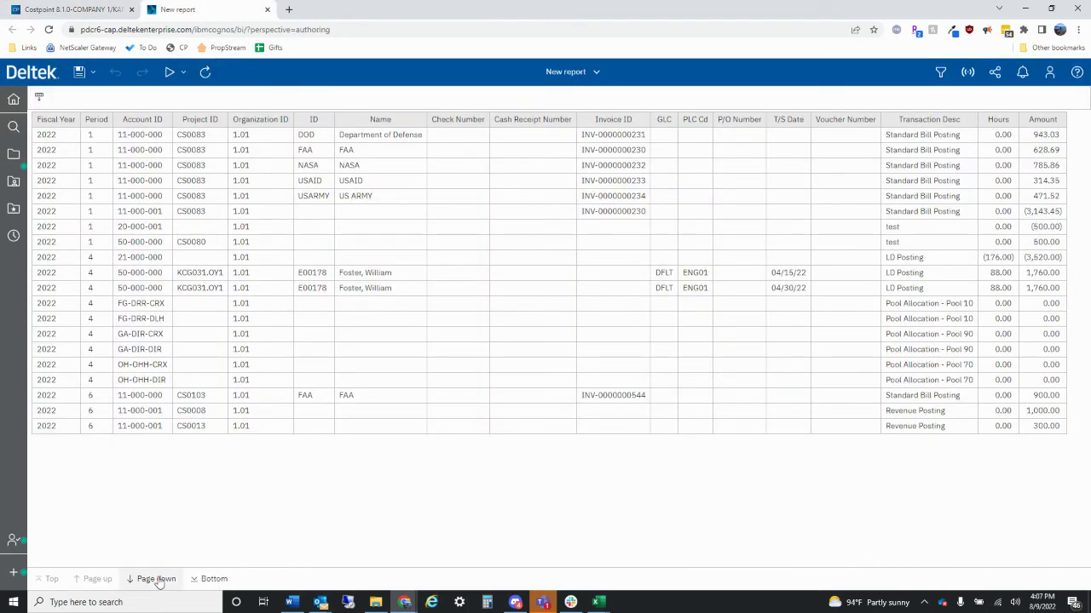
{"action": "left_click", "coordinate": [158, 579]}
{"action": "left_click", "coordinate": [157, 579]}
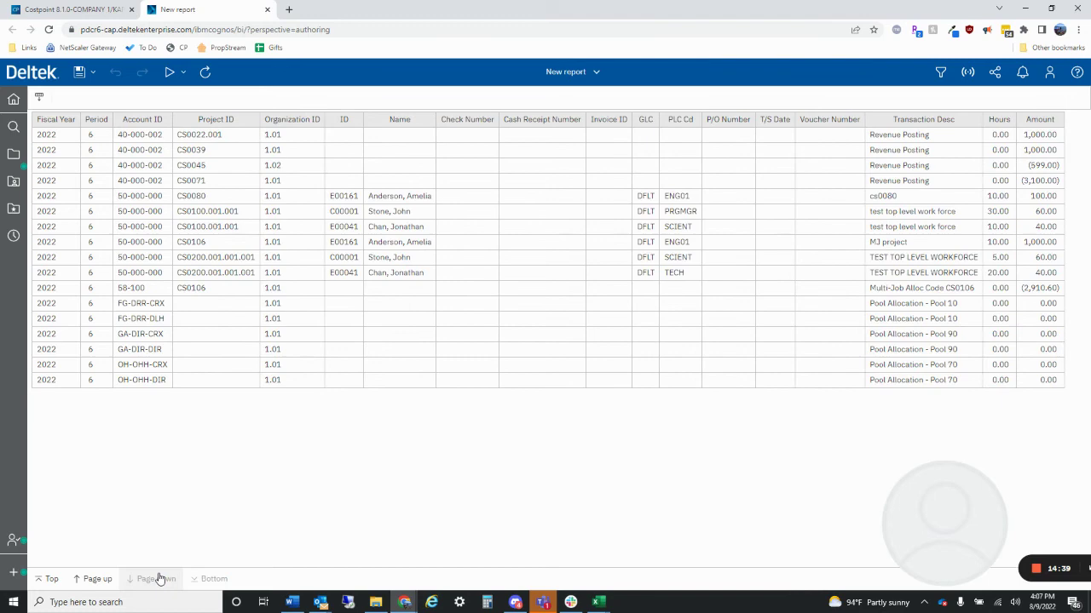
{"action": "left_click", "coordinate": [98, 579]}
{"action": "left_click", "coordinate": [98, 578]}
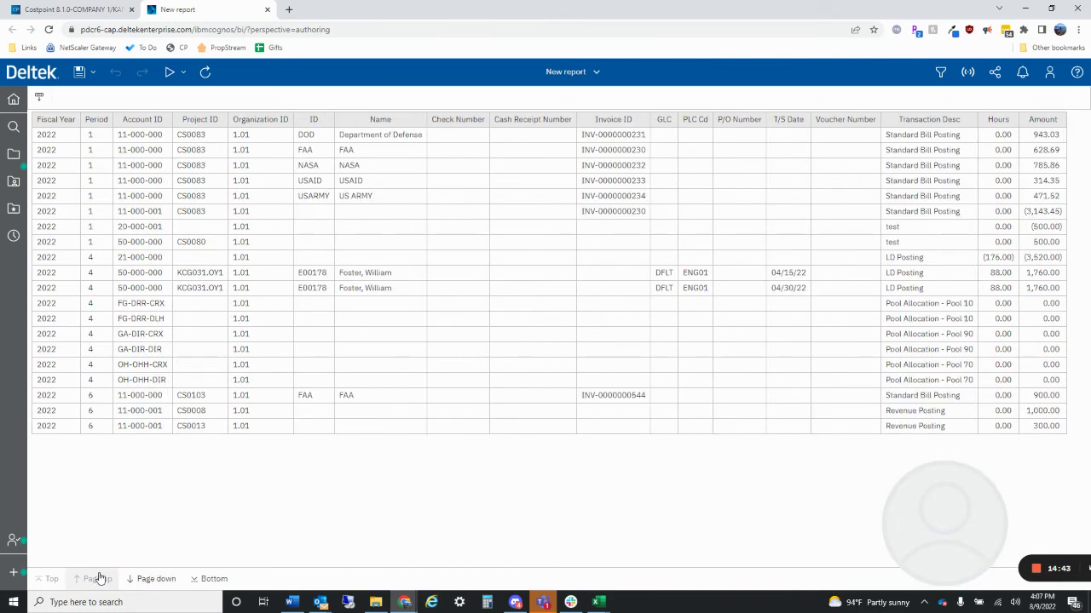
Step: Change the Period filter condition to keep values between 1 and 2, and apply the filter changes
{"action": "left_click", "coordinate": [68, 9]}
{"action": "left_click", "coordinate": [535, 262]}
{"action": "left_click", "coordinate": [437, 284]}
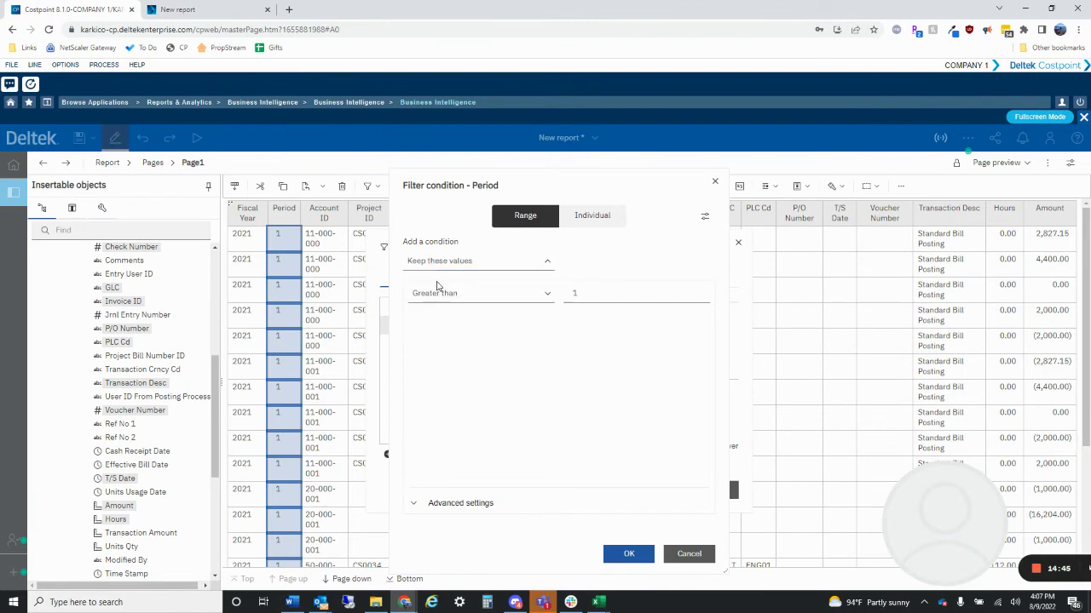
{"action": "left_click", "coordinate": [466, 499]}
{"action": "left_click", "coordinate": [467, 493]}
{"action": "left_click", "coordinate": [477, 293]}
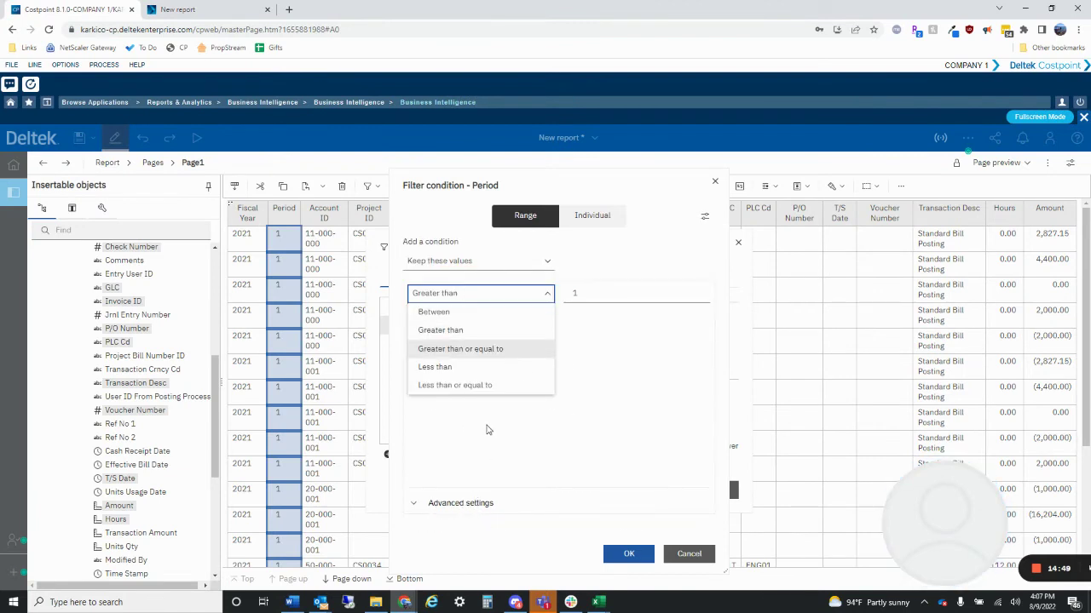
{"action": "left_click", "coordinate": [473, 315]}
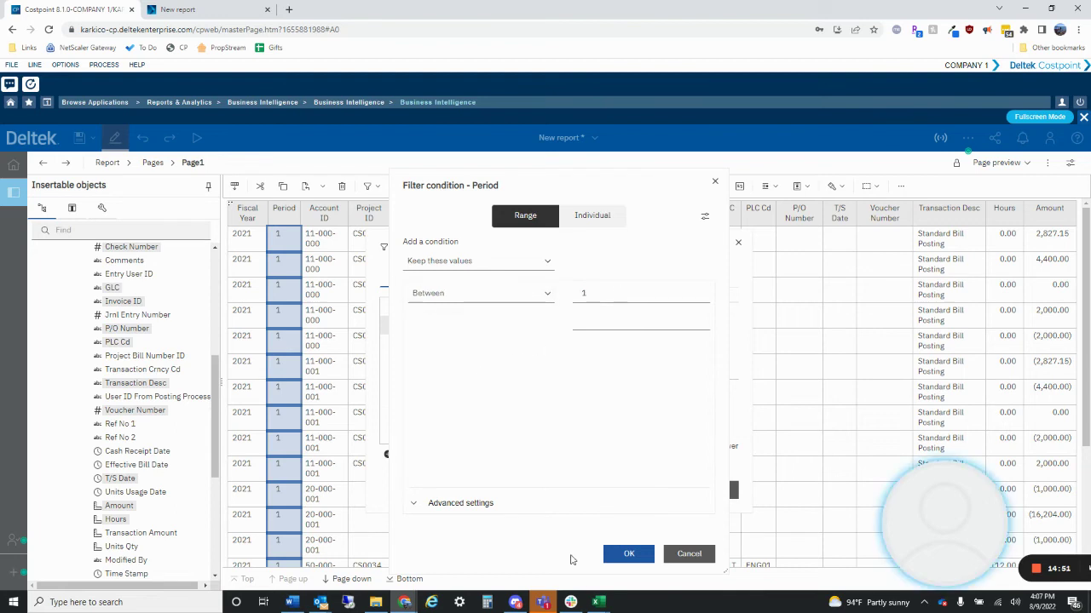
{"action": "left_click", "coordinate": [639, 320]}
{"action": "type", "text": "2"}
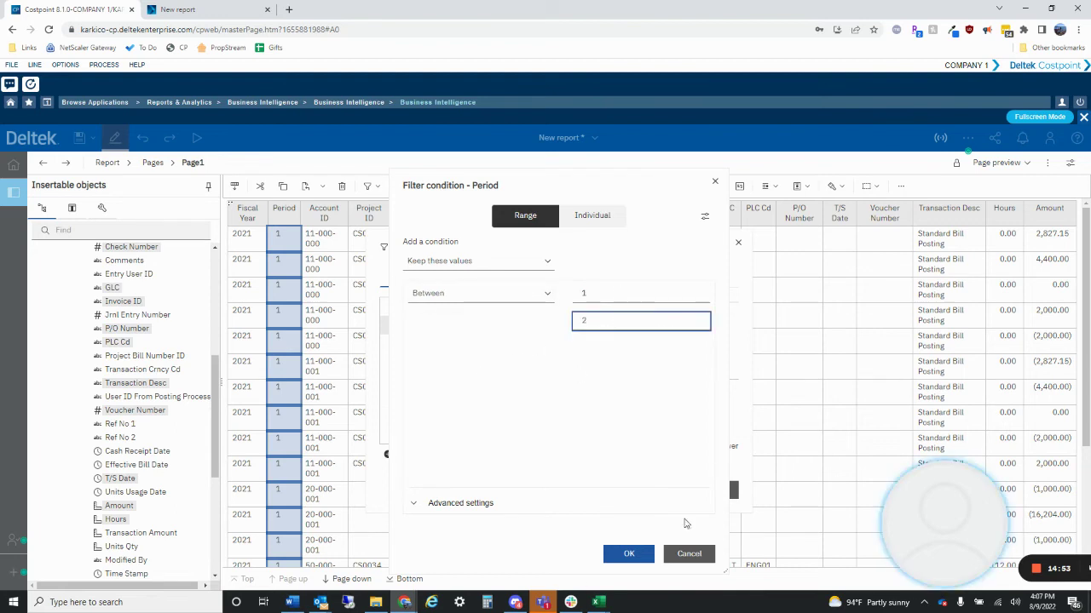
{"action": "left_click", "coordinate": [629, 554]}
{"action": "left_click", "coordinate": [647, 497]}
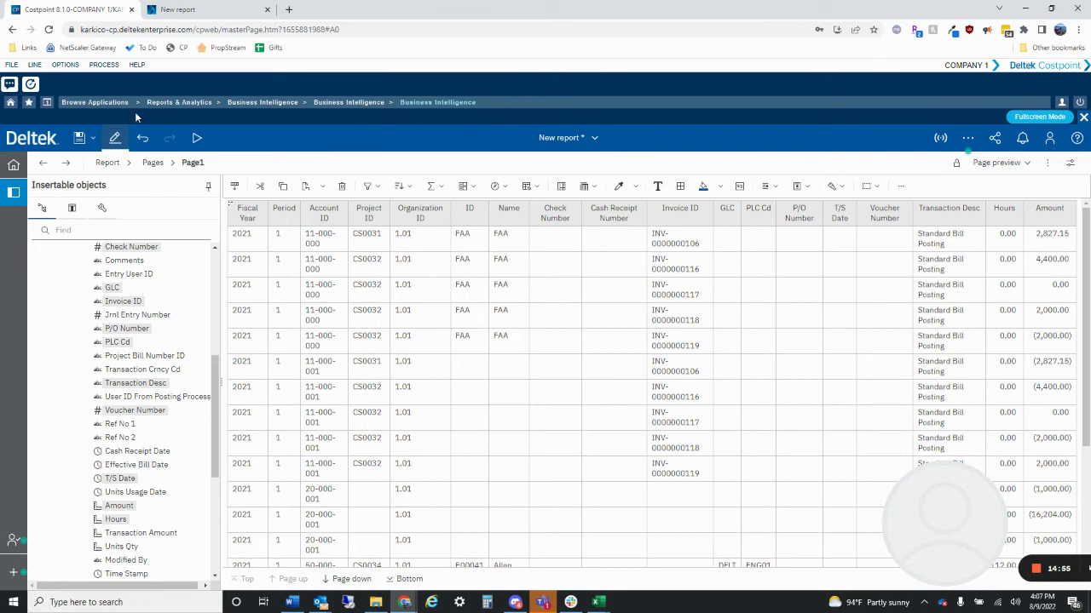
Step: Run the report for fiscal year 2022 with Period from 1 to 1, check the Period column, and close the output
{"action": "left_click", "coordinate": [197, 137]}
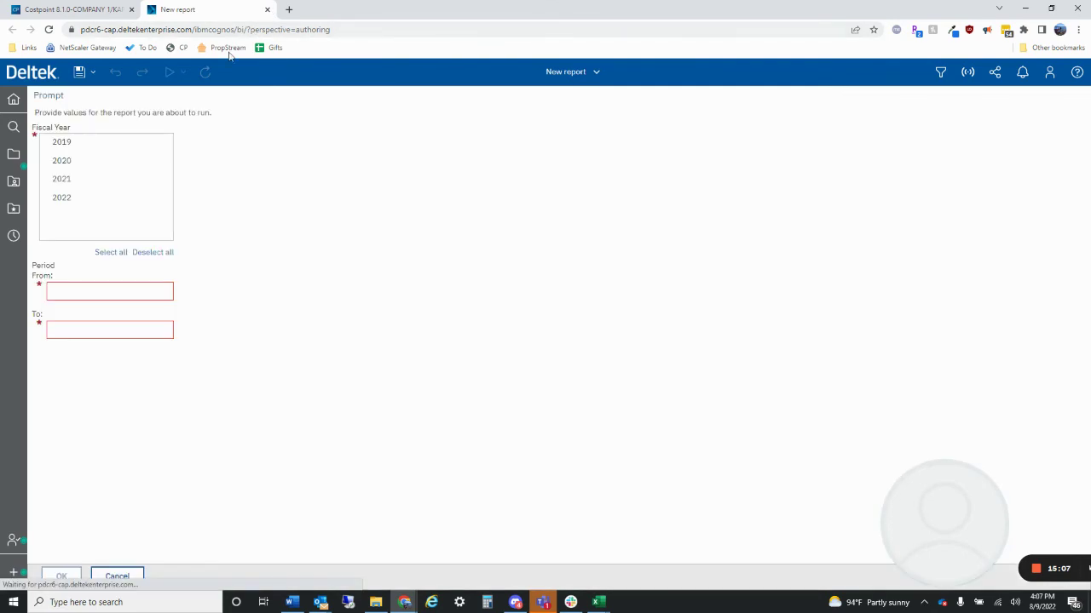
{"action": "left_click", "coordinate": [85, 196]}
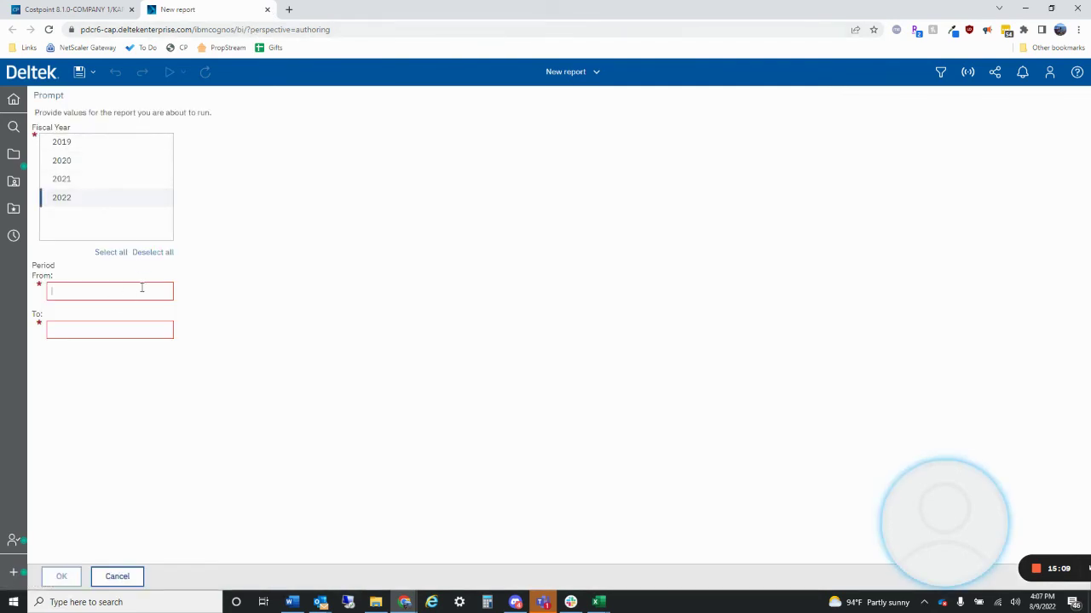
{"action": "left_click", "coordinate": [125, 330]}
{"action": "type", "text": "1"}
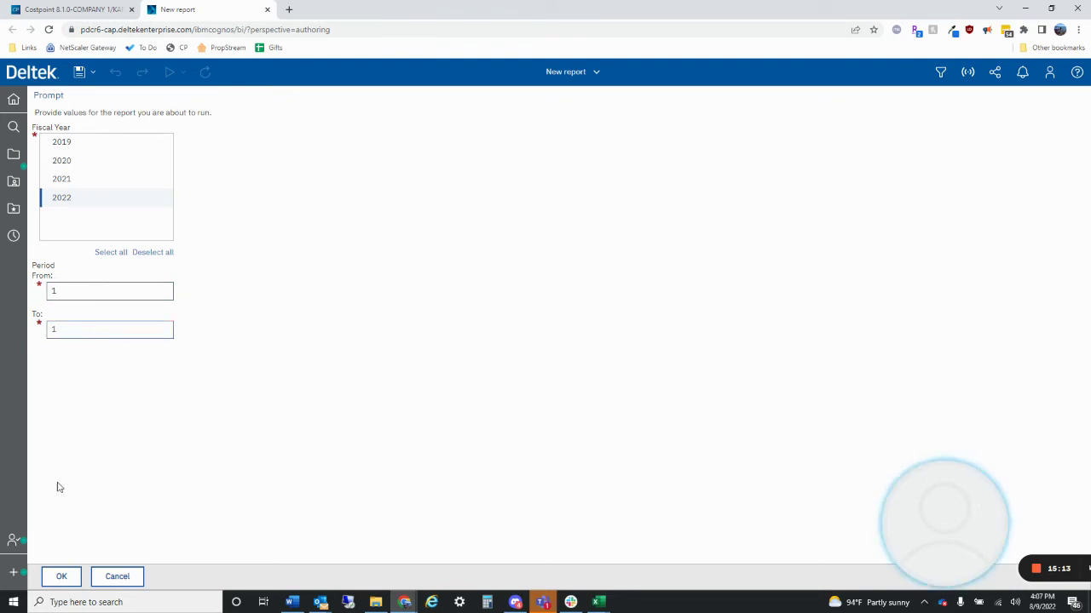
{"action": "left_click", "coordinate": [61, 576]}
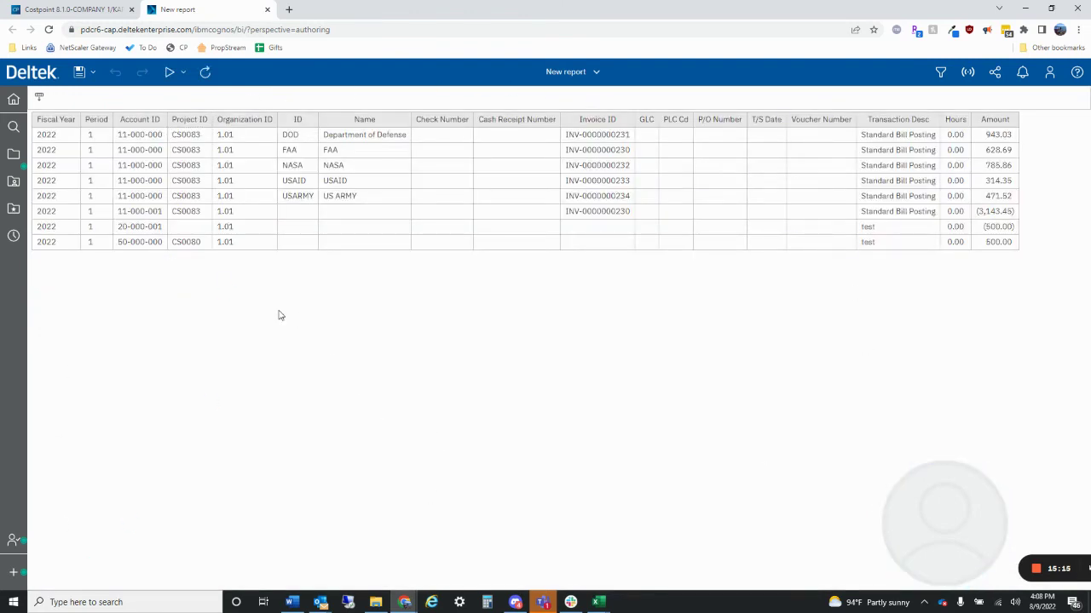
{"action": "left_click", "coordinate": [88, 197]}
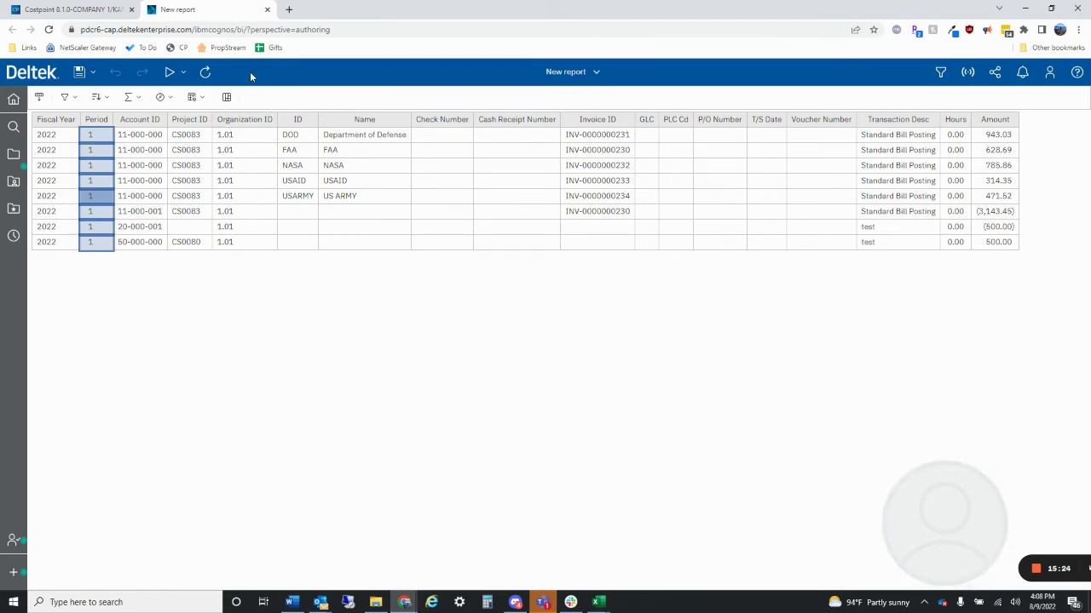
{"action": "left_click", "coordinate": [269, 9]}
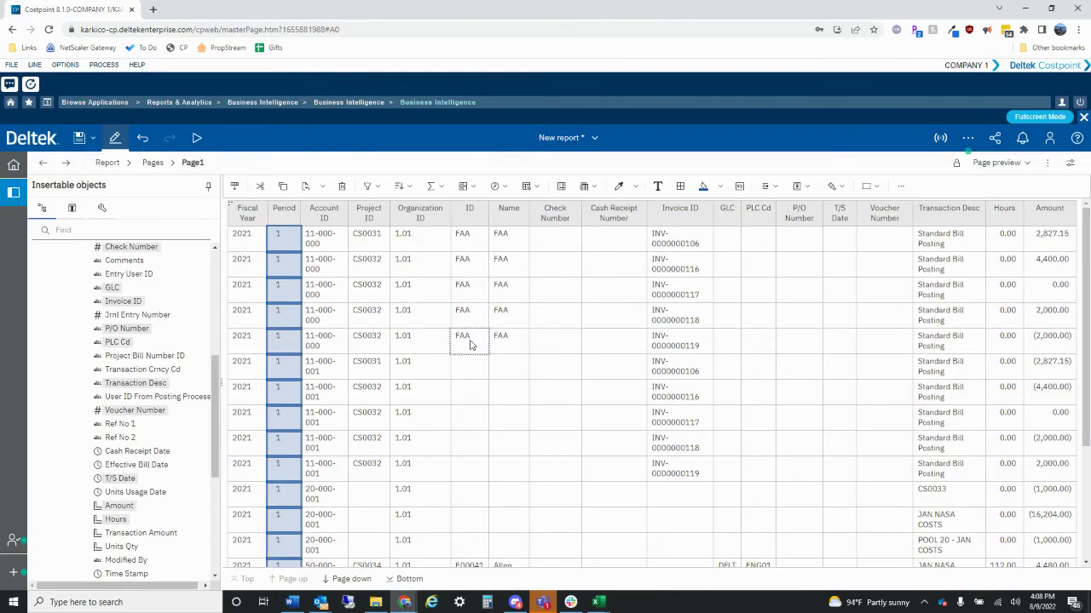
Step: Look over the report columns and start a custom filter on the Account ID column
{"action": "left_click", "coordinate": [464, 339]}
{"action": "left_click", "coordinate": [332, 366]}
{"action": "scroll", "coordinate": [845, 475], "scroll_direction": "down", "scroll_amount": 3}
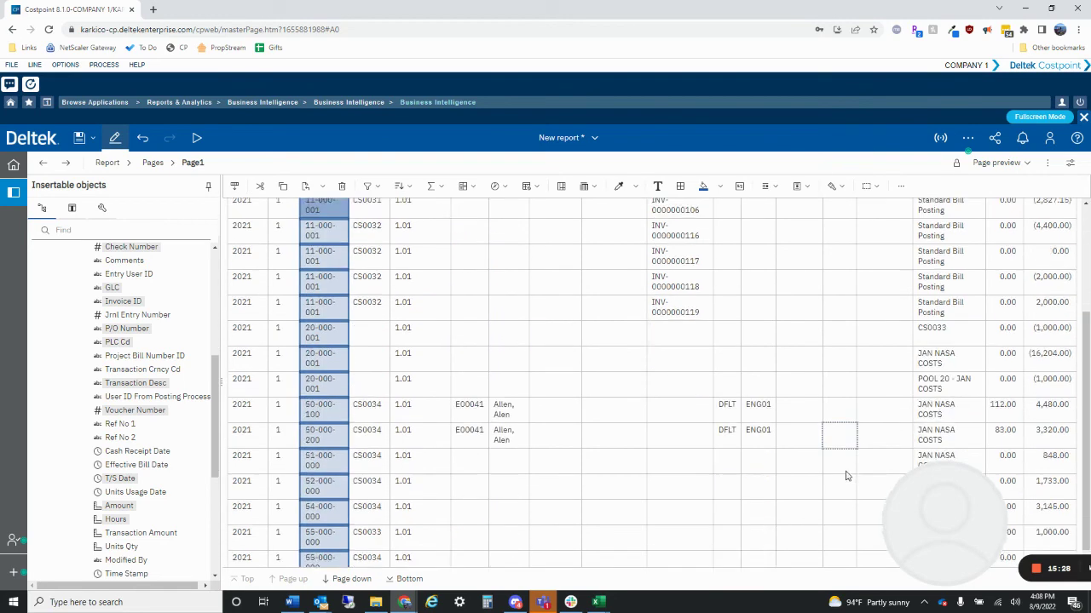
{"action": "scroll", "coordinate": [511, 409], "scroll_direction": "up", "scroll_amount": 3}
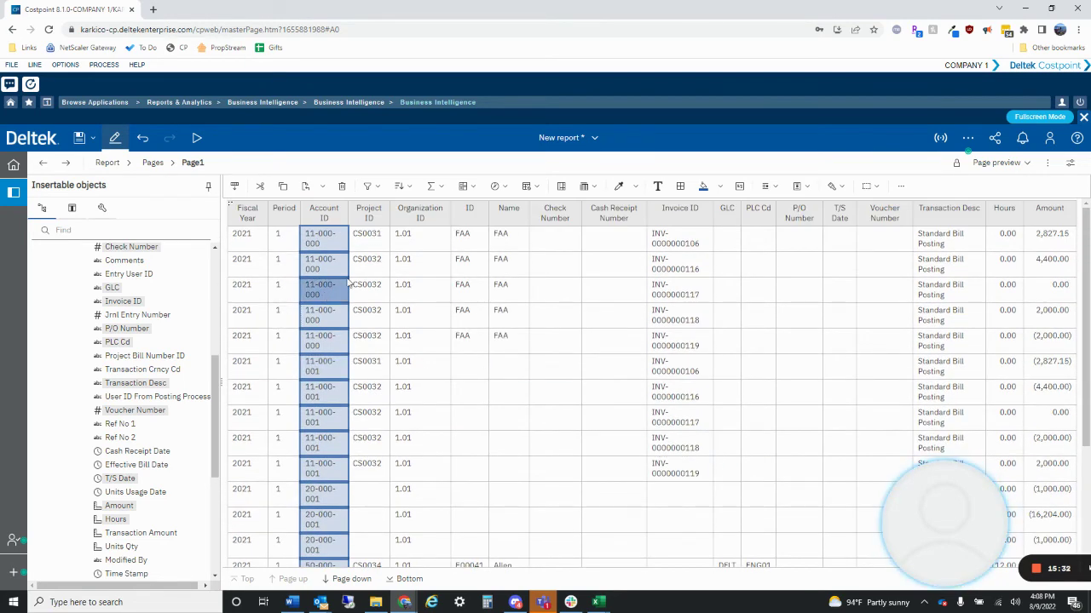
{"action": "left_click", "coordinate": [368, 260]}
{"action": "left_click", "coordinate": [409, 274]}
{"action": "left_click", "coordinate": [340, 283]}
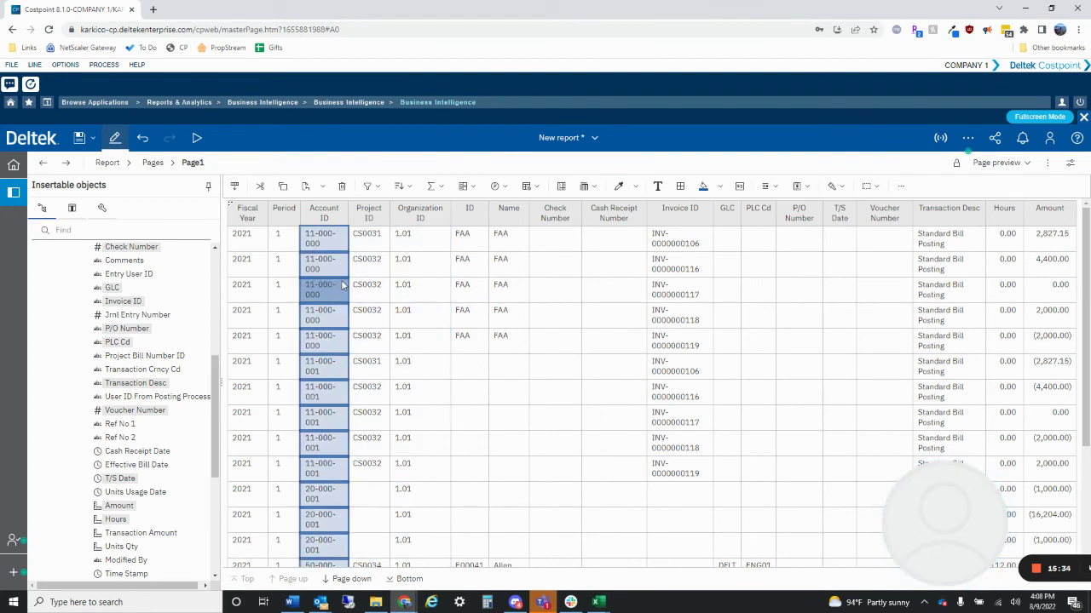
{"action": "left_click", "coordinate": [367, 186]}
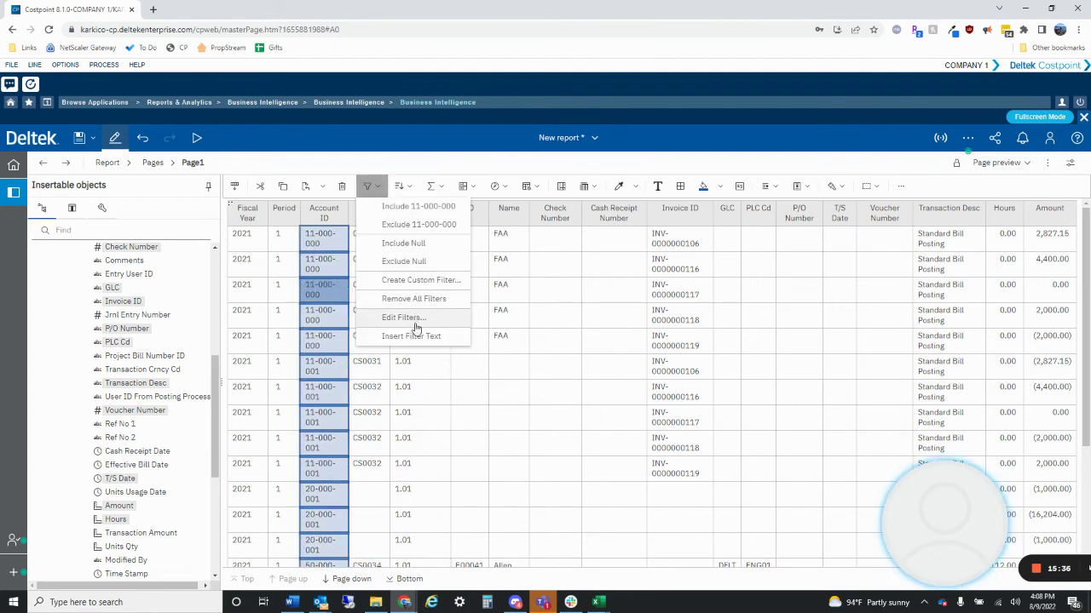
{"action": "left_click", "coordinate": [427, 293]}
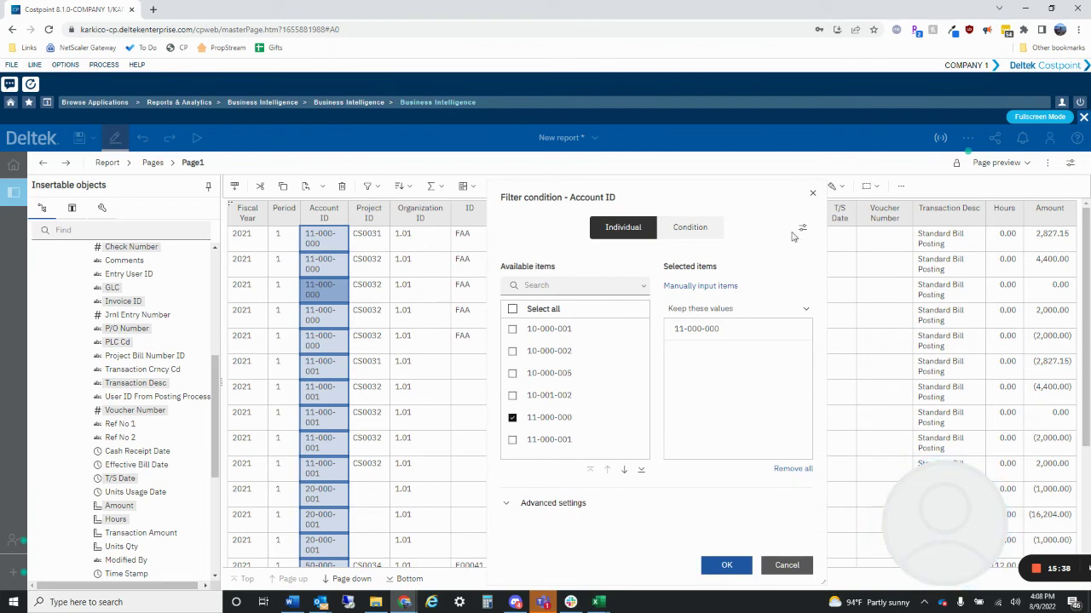
Step: Review the Account ID filter's settings and missing-value options, and replace the selected account 11-000-000 with 10-000-001
{"action": "left_click", "coordinate": [801, 227]}
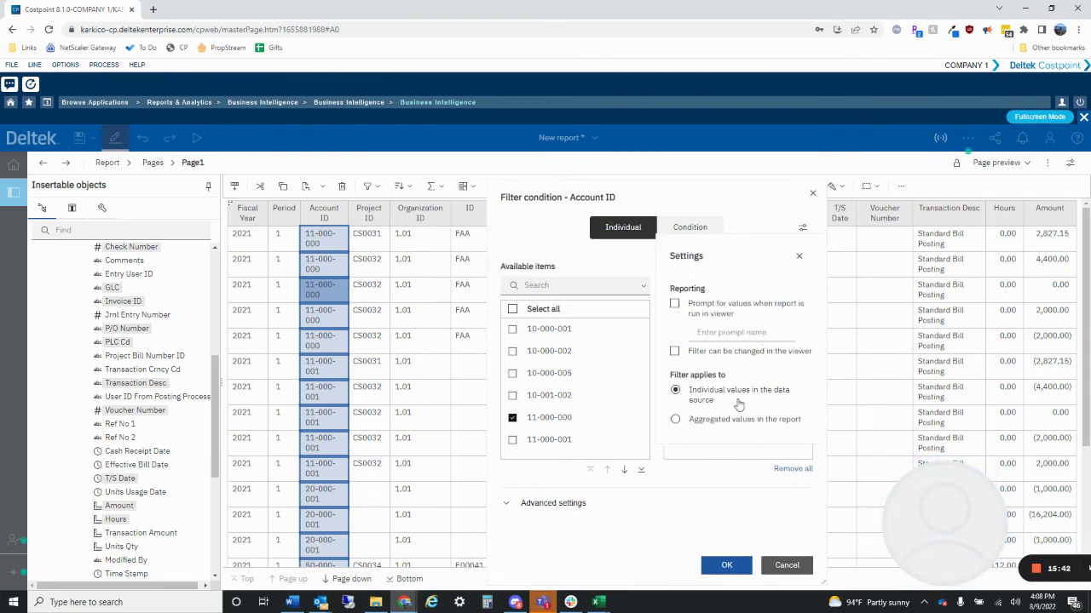
{"action": "left_click", "coordinate": [799, 255]}
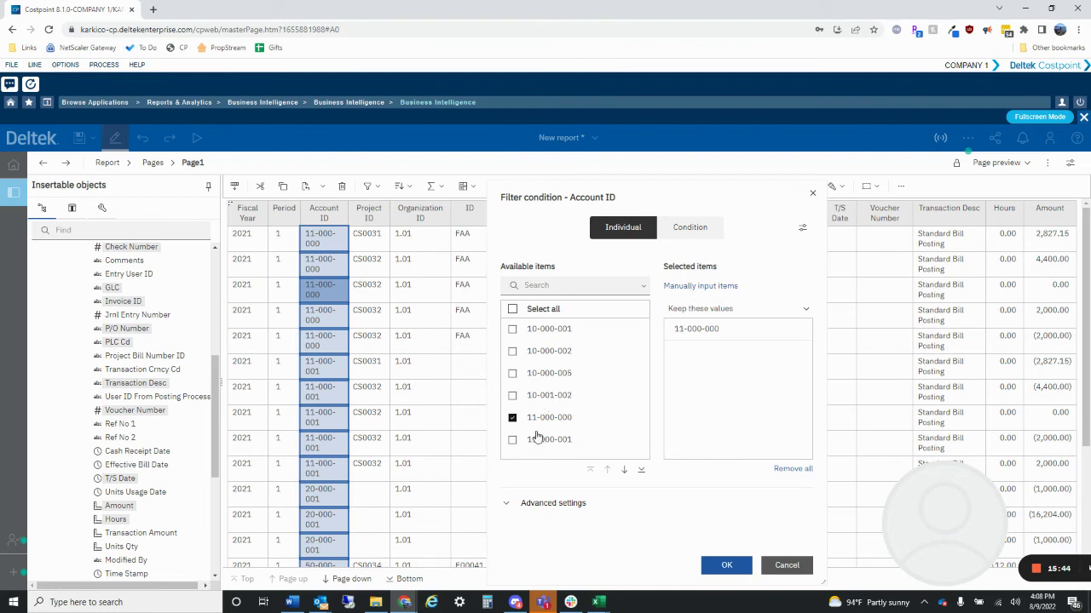
{"action": "left_click", "coordinate": [727, 334]}
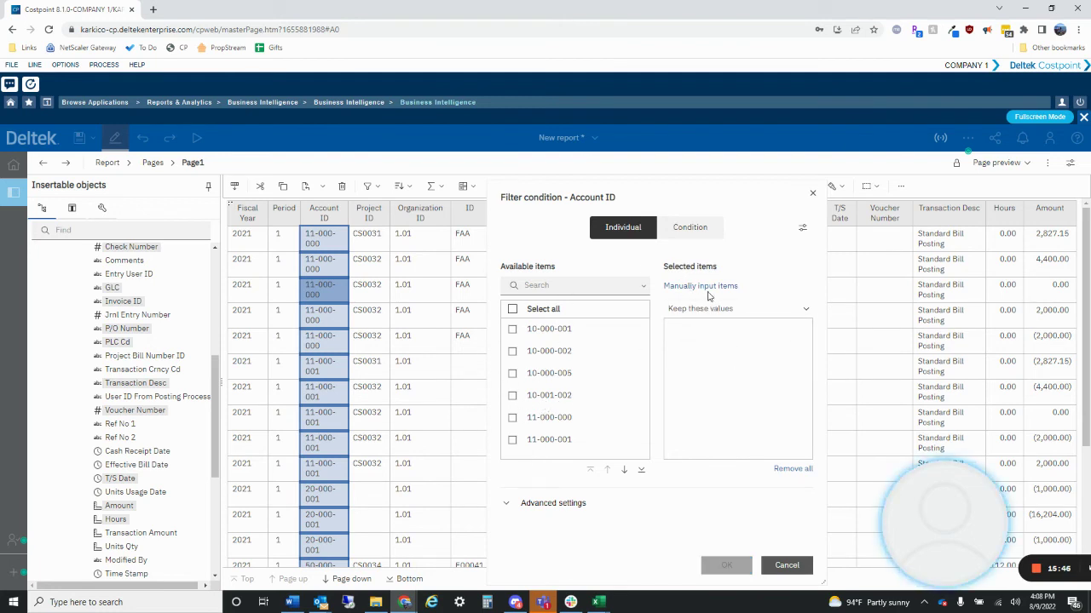
{"action": "left_click", "coordinate": [526, 505]}
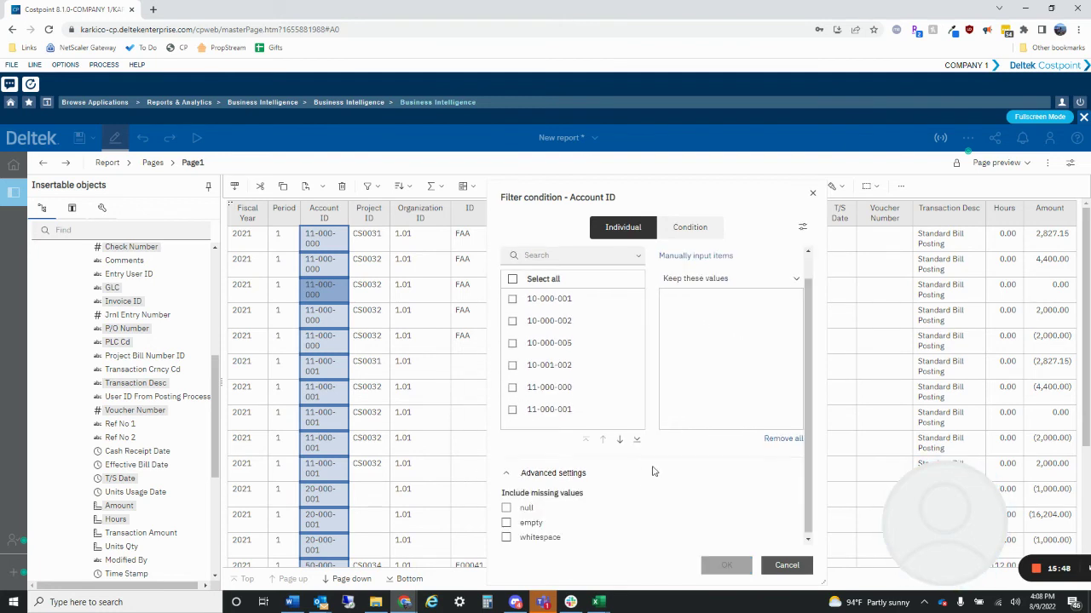
{"action": "left_click", "coordinate": [551, 503]}
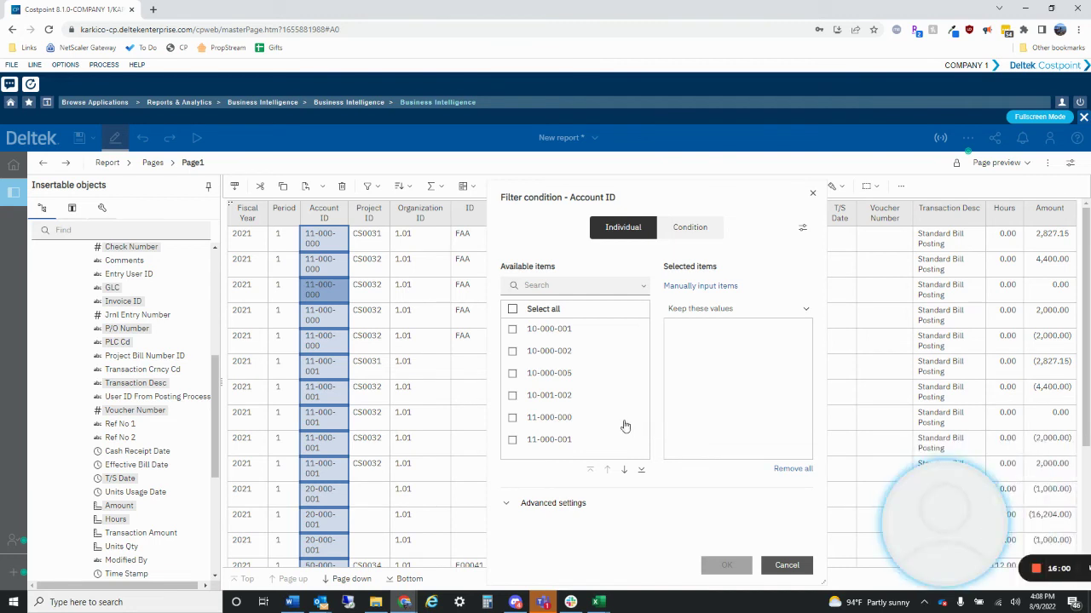
{"action": "left_click", "coordinate": [554, 331]}
Step: Set the Account ID filter to prompt for individual values when the report is run in the viewer, and apply it
{"action": "left_click", "coordinate": [688, 229]}
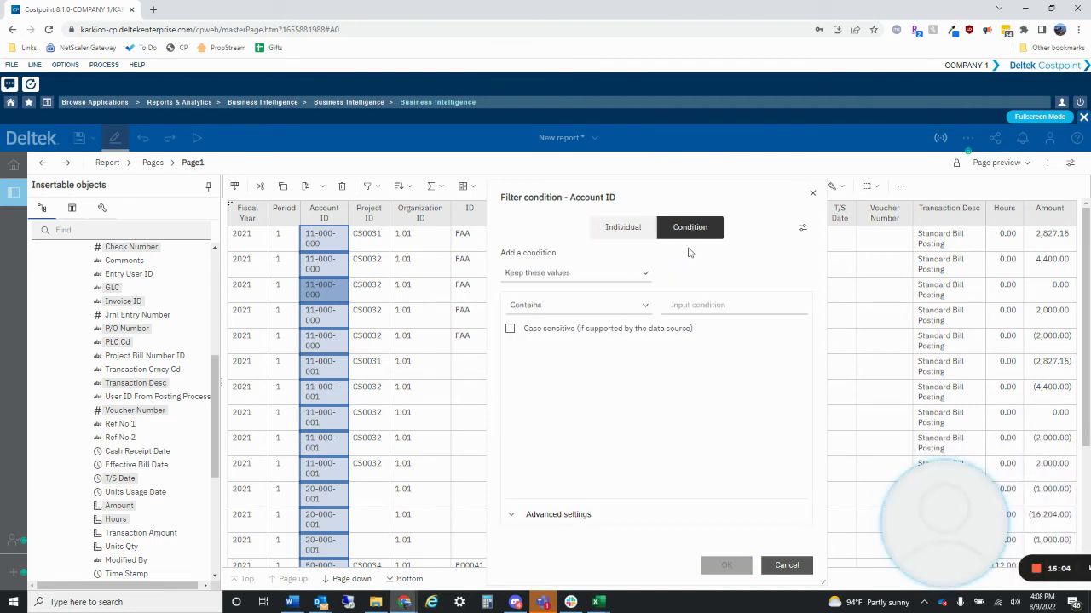
{"action": "left_click", "coordinate": [652, 234]}
{"action": "left_click", "coordinate": [802, 229]}
{"action": "left_click", "coordinate": [674, 303]}
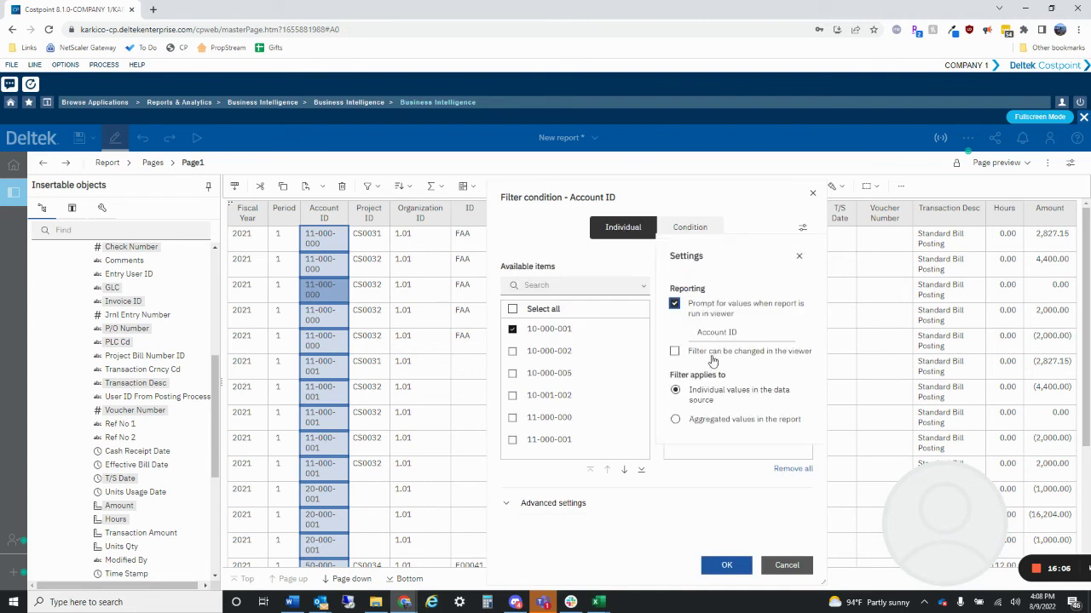
{"action": "left_click", "coordinate": [722, 562]}
{"action": "left_click", "coordinate": [723, 563]}
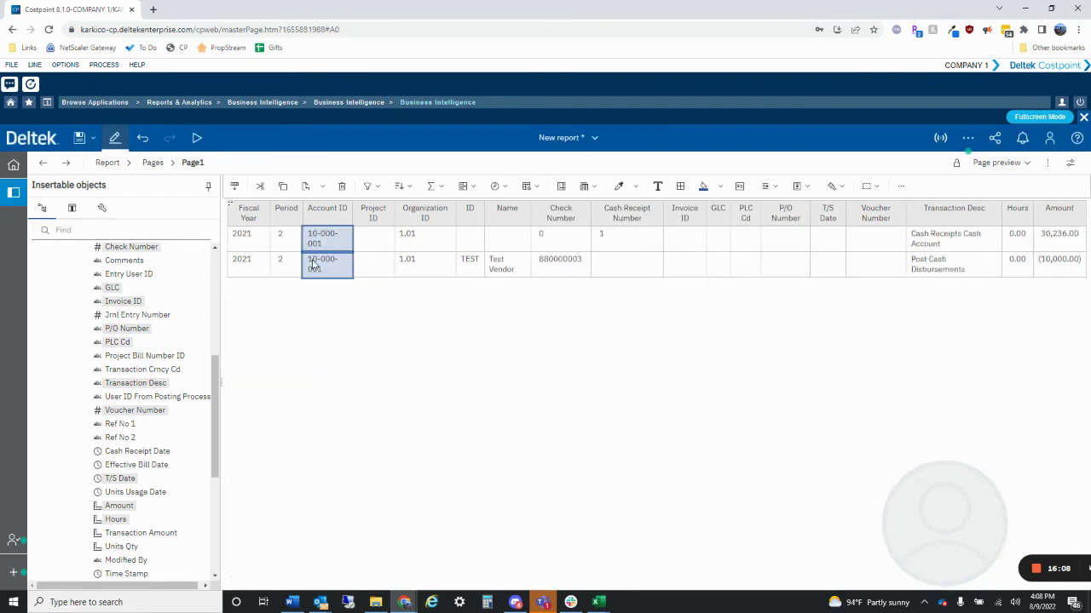
{"action": "left_click", "coordinate": [367, 185]}
{"action": "left_click", "coordinate": [385, 316]}
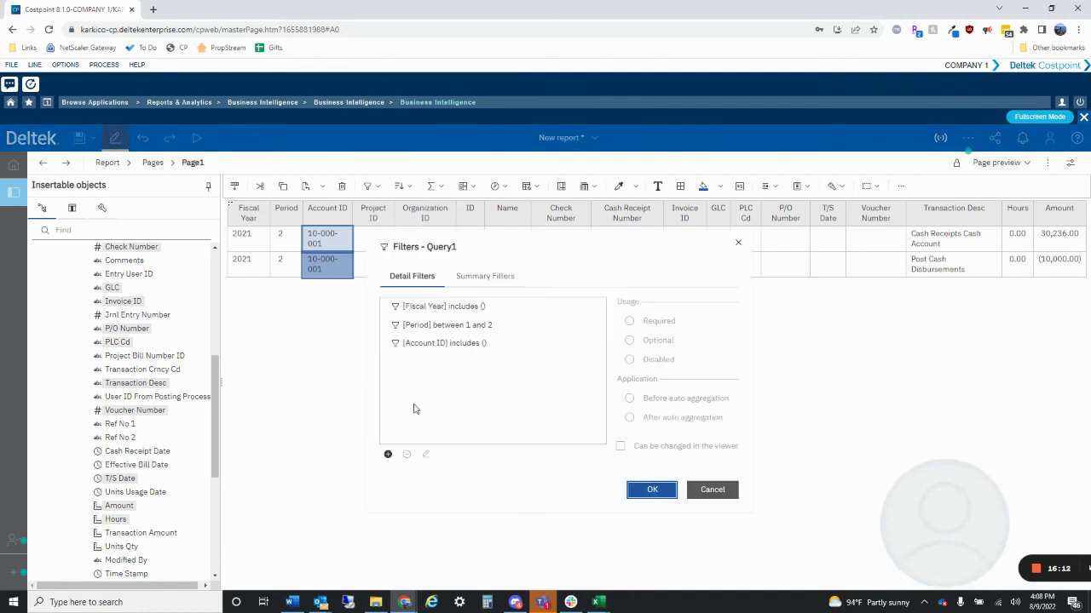
{"action": "left_click", "coordinate": [470, 344]}
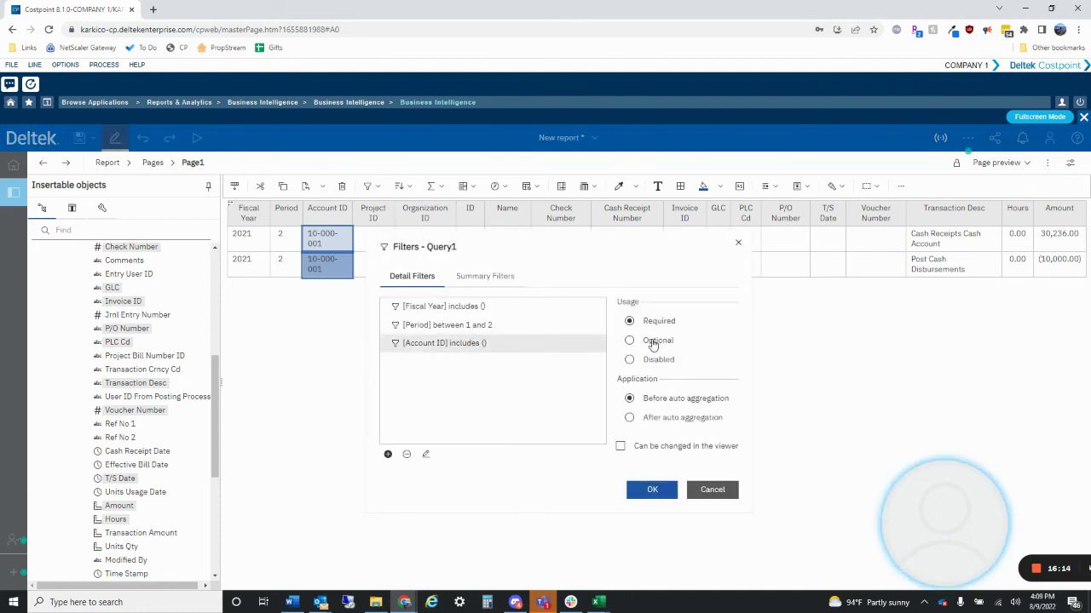
{"action": "left_click", "coordinate": [720, 490]}
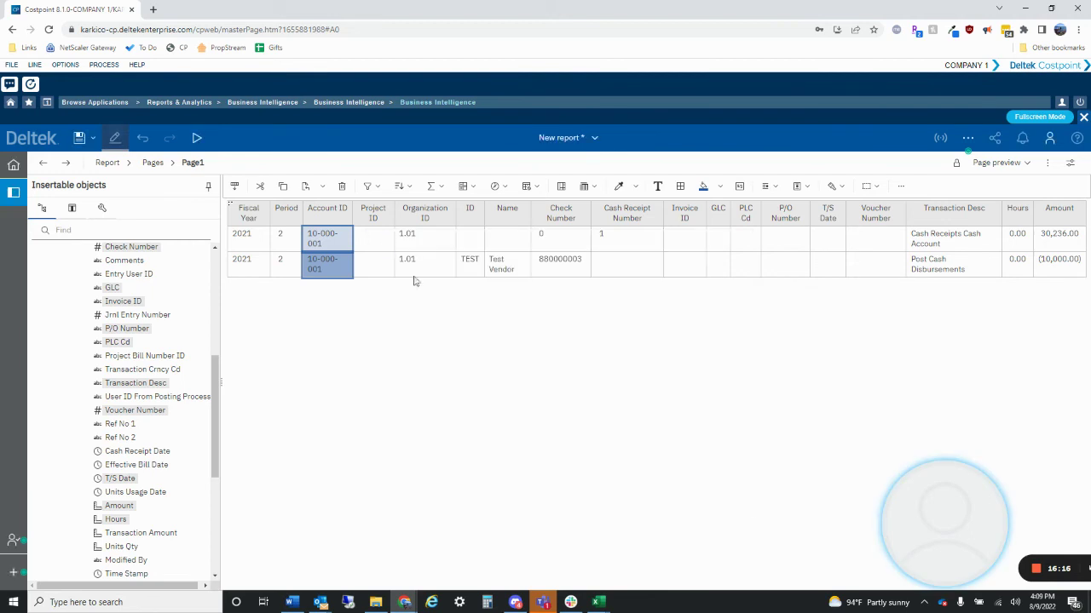
Step: Edit the report's existing filters and make the Account ID detail filter optional
{"action": "left_click", "coordinate": [380, 187]}
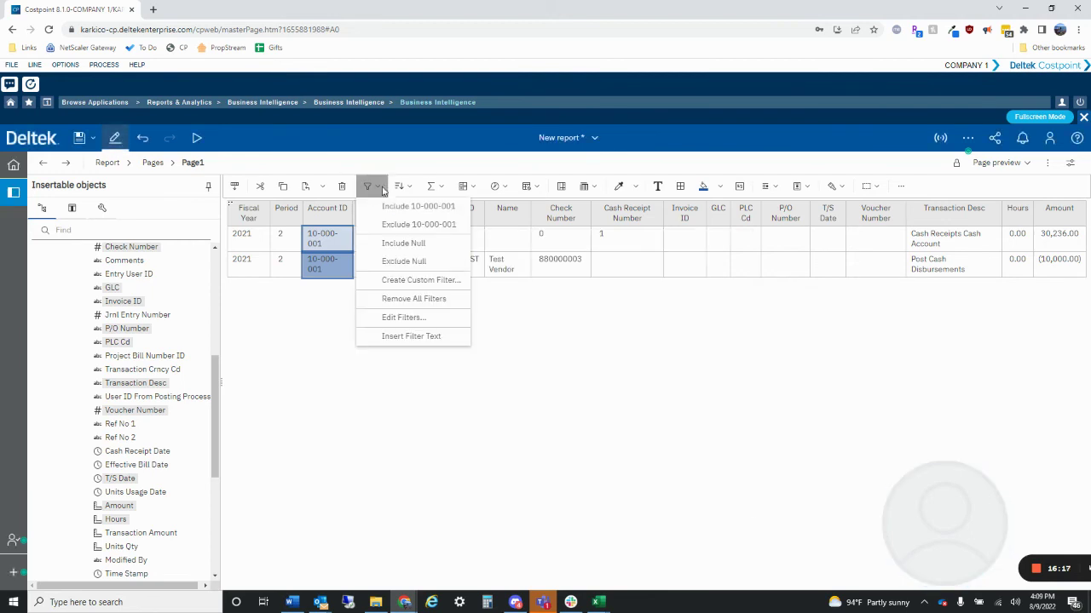
{"action": "left_click", "coordinate": [404, 317]}
{"action": "left_click", "coordinate": [477, 344]}
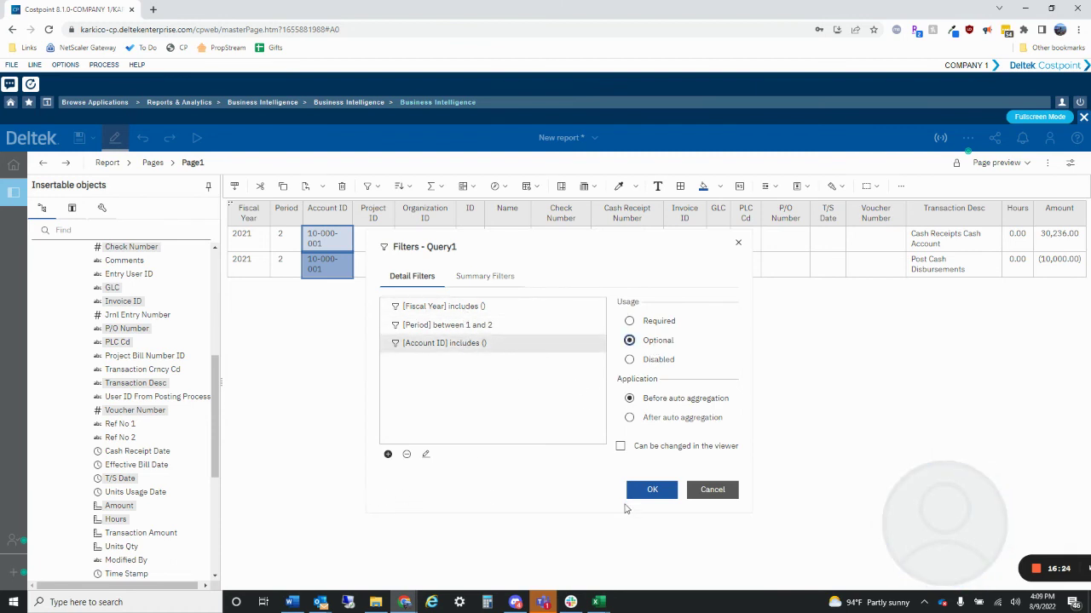
{"action": "left_click", "coordinate": [652, 489]}
Step: Run the report for fiscal year 2022 with Period from 1 to 1, without choosing any account ID
{"action": "left_click", "coordinate": [197, 137]}
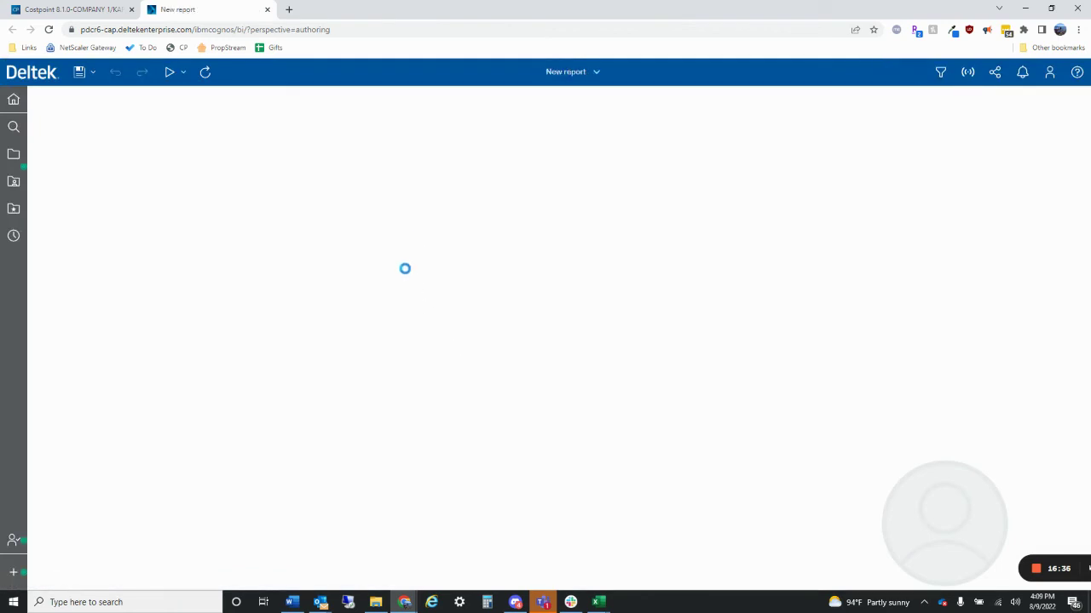
{"action": "left_click", "coordinate": [62, 339]}
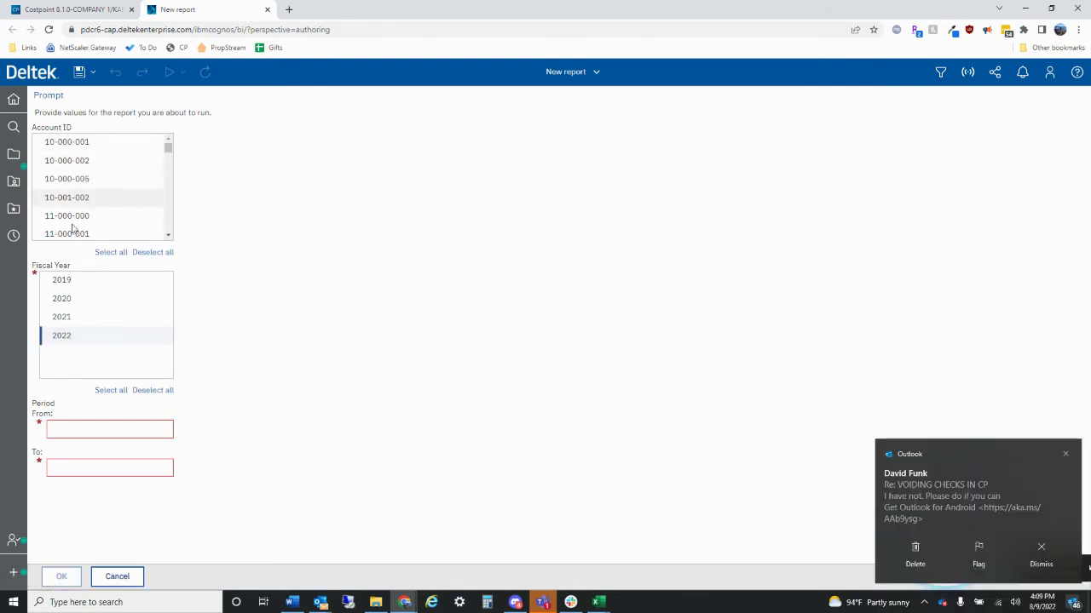
{"action": "left_click", "coordinate": [100, 428]}
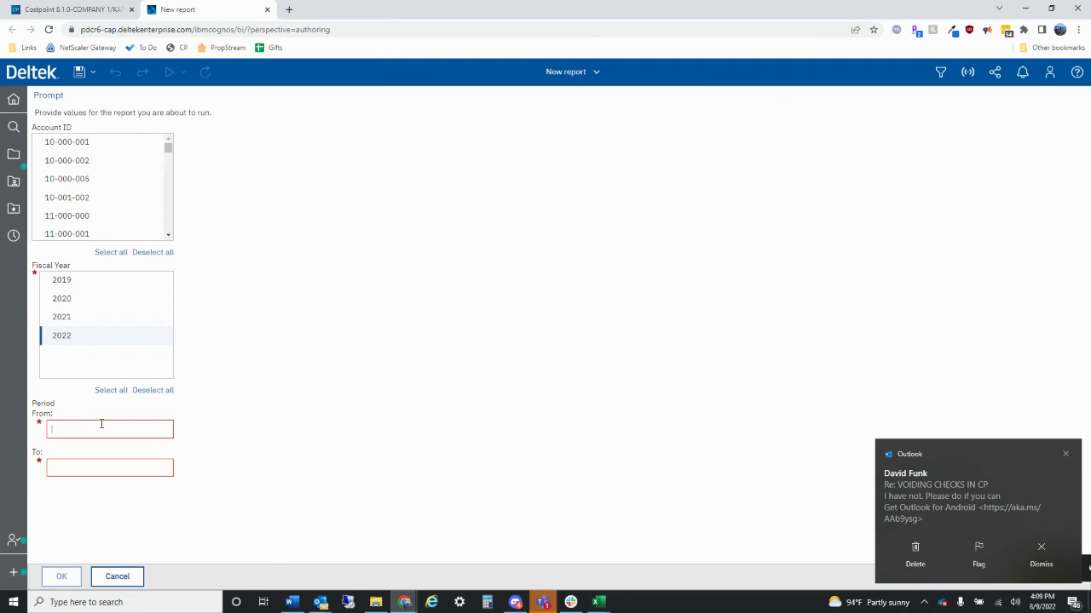
{"action": "type", "text": "1"}
{"action": "left_click", "coordinate": [120, 468]}
{"action": "type", "text": "1"}
{"action": "left_click", "coordinate": [62, 577]}
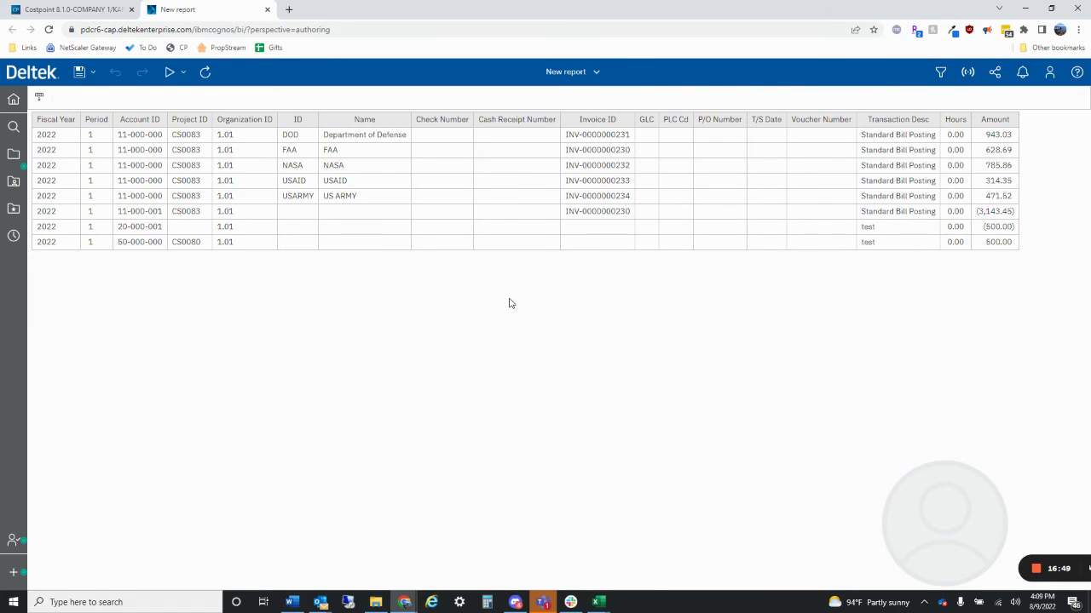
Step: Check the Fiscal Year, Period and Account ID columns in the report output, and close it
{"action": "left_click", "coordinate": [60, 157]}
{"action": "left_click", "coordinate": [92, 167]}
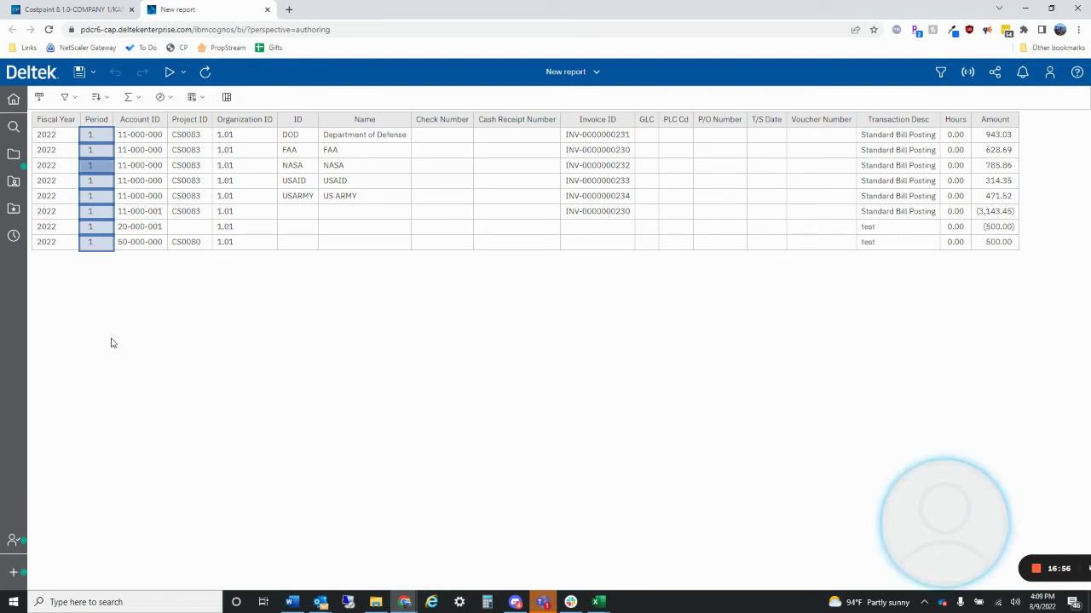
{"action": "left_click", "coordinate": [160, 205]}
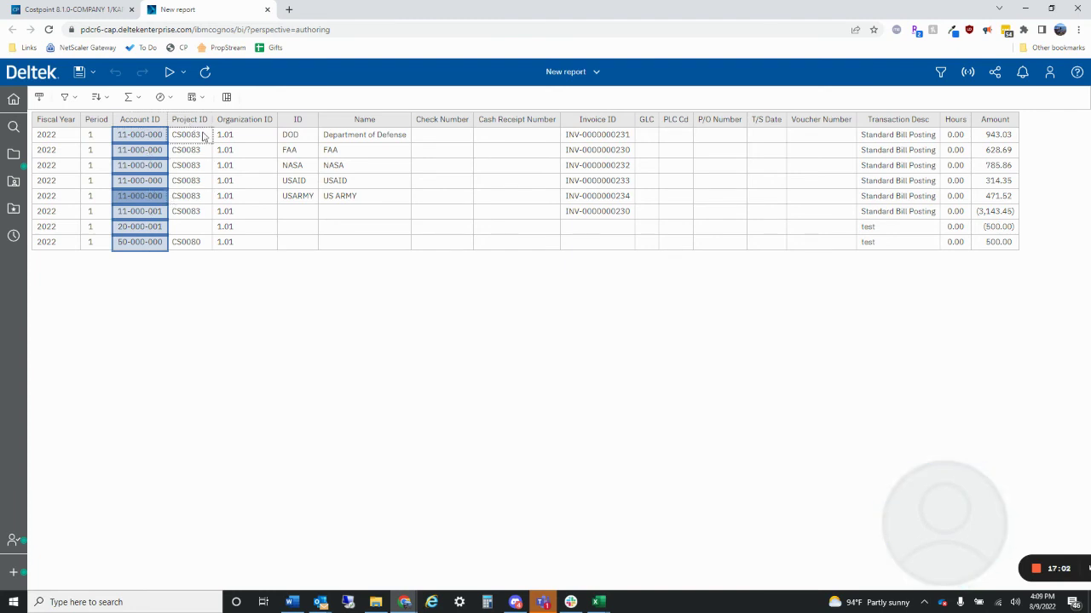
{"action": "left_click", "coordinate": [265, 10]}
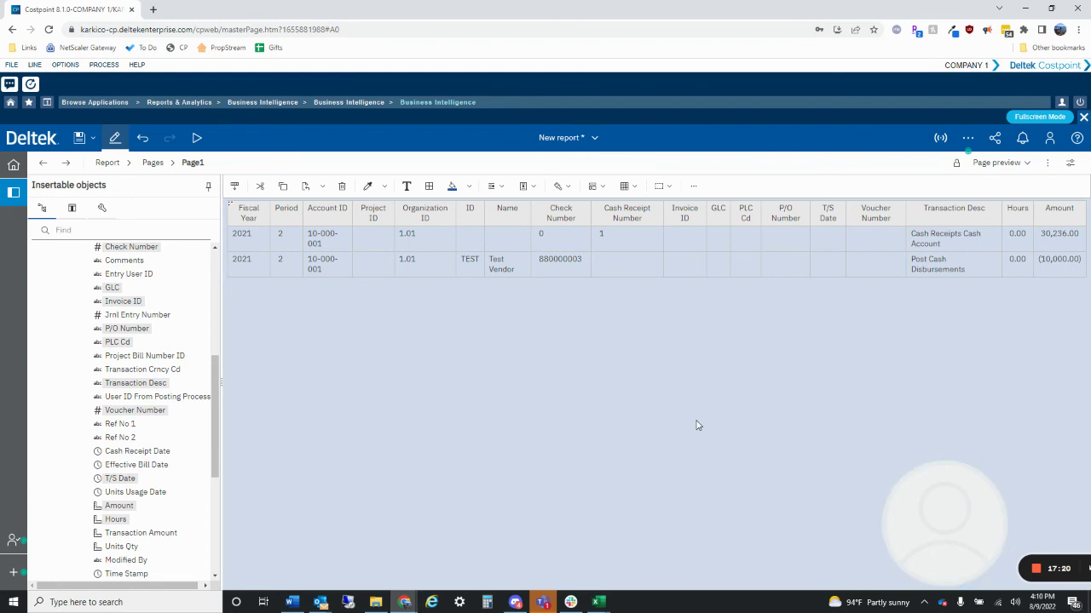
Step: Open the Print General Ledger Detail Report application under General Ledger Reports/Inquiries and load its saved parameter record
{"action": "left_click", "coordinate": [409, 408]}
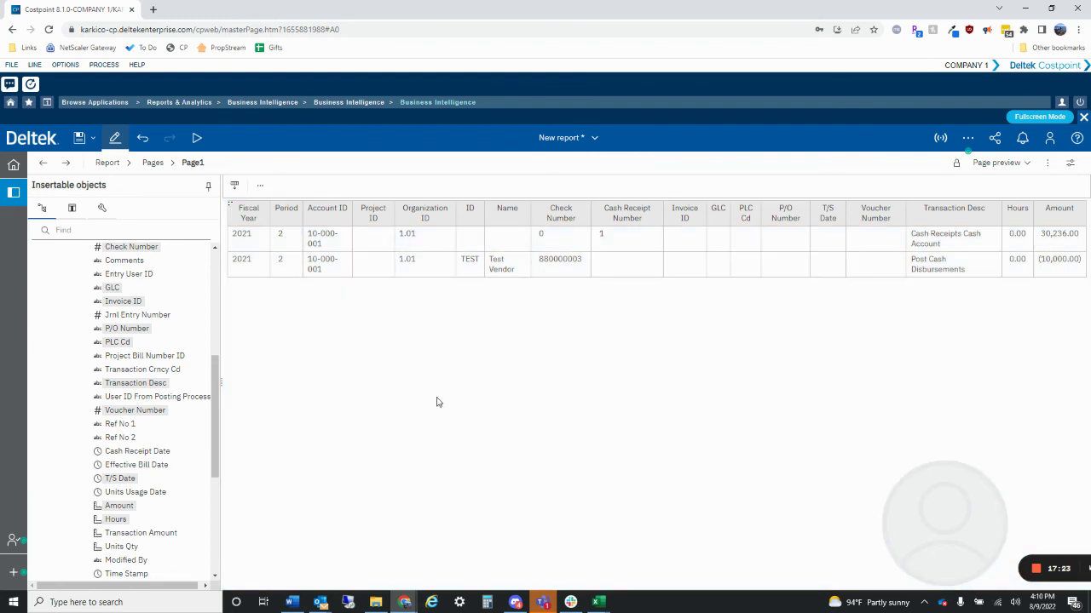
{"action": "left_click", "coordinate": [102, 104]}
{"action": "left_click", "coordinate": [111, 117]}
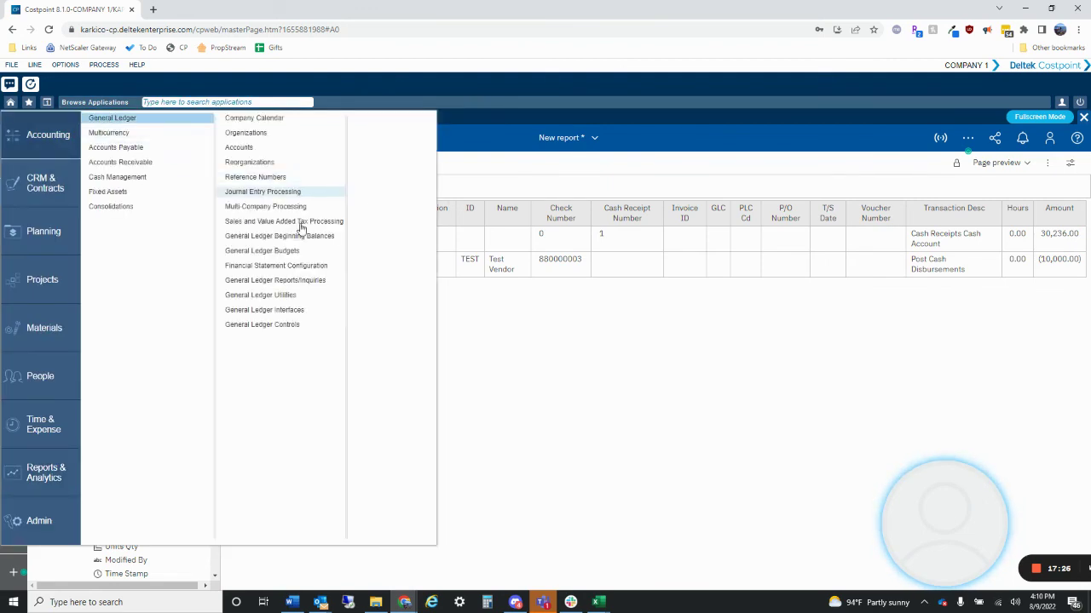
{"action": "left_click", "coordinate": [294, 282]}
{"action": "left_click", "coordinate": [422, 235]}
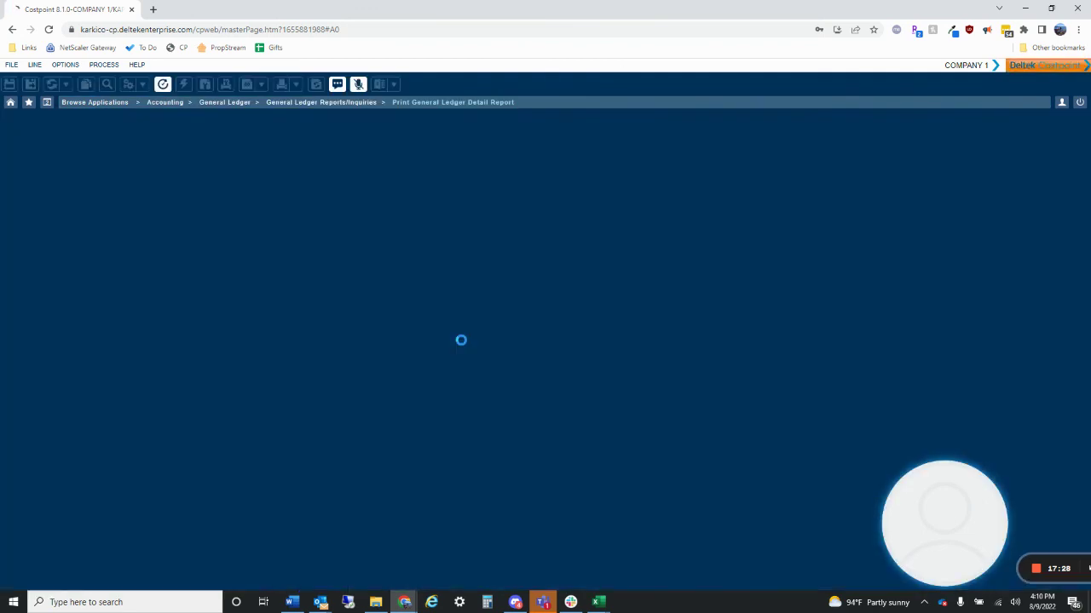
{"action": "left_click", "coordinate": [485, 120]}
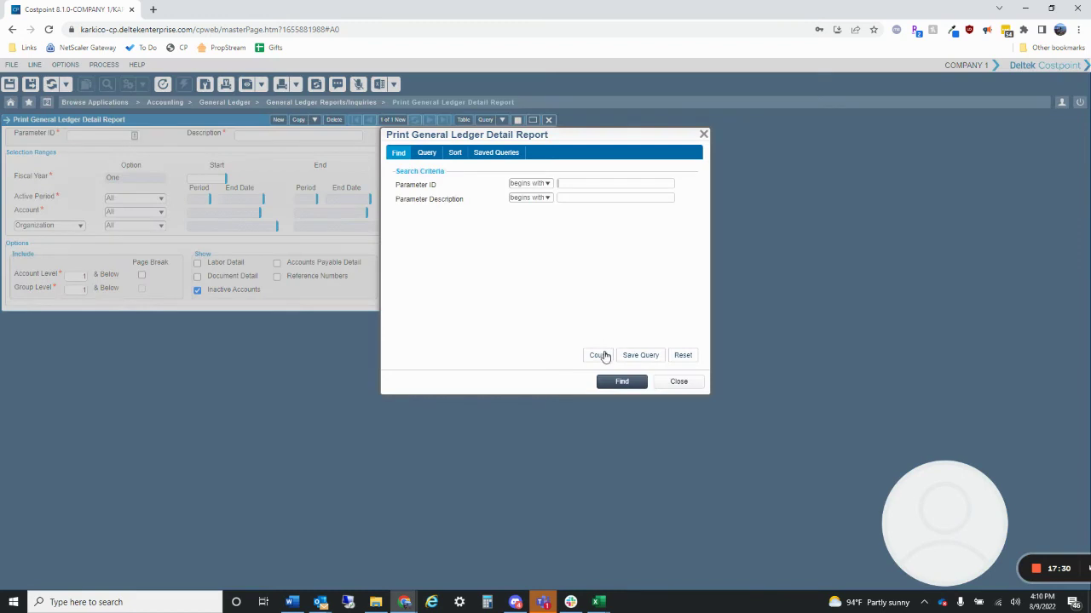
{"action": "left_click", "coordinate": [620, 383]}
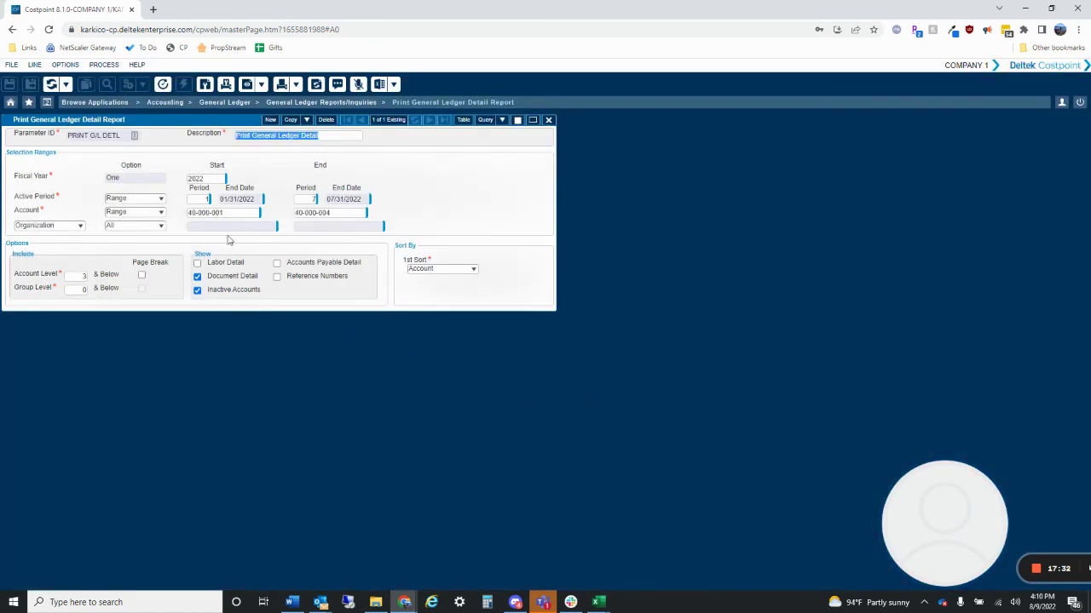
Step: Preview the General Ledger Detail Report with the Account option set to All, and return to the open Business Intelligence report
{"action": "left_click", "coordinate": [161, 212]}
{"action": "left_click", "coordinate": [112, 233]}
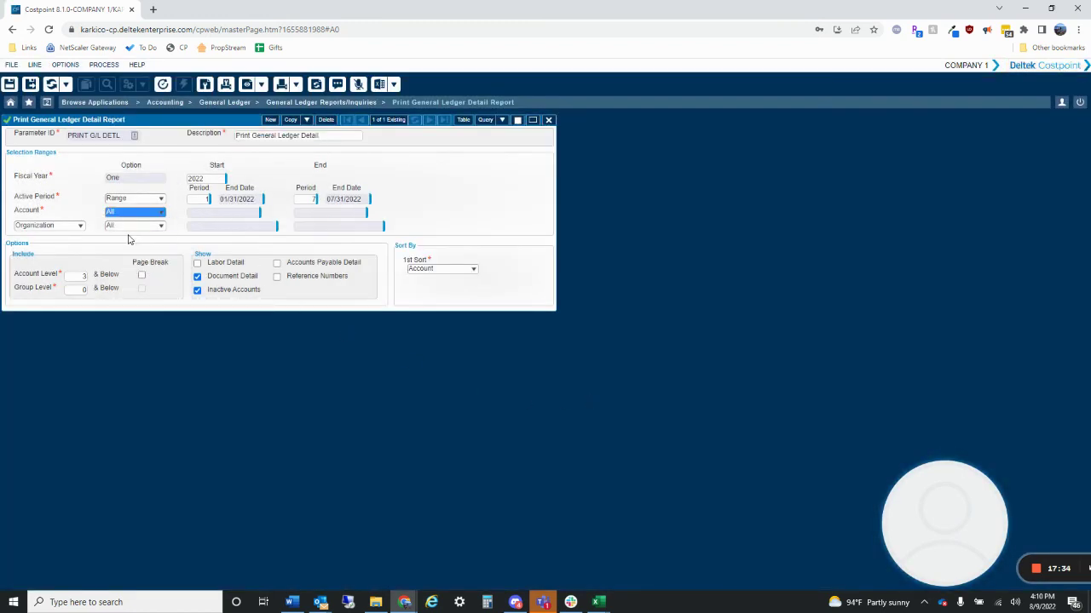
{"action": "left_click", "coordinate": [225, 84]}
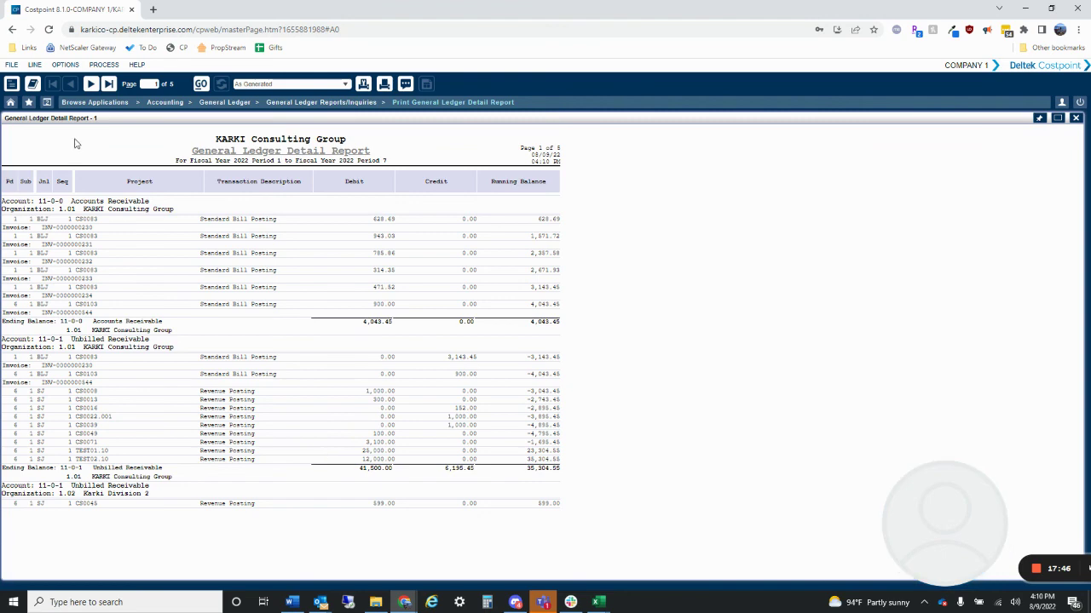
{"action": "left_click", "coordinate": [48, 104]}
{"action": "left_click", "coordinate": [68, 133]}
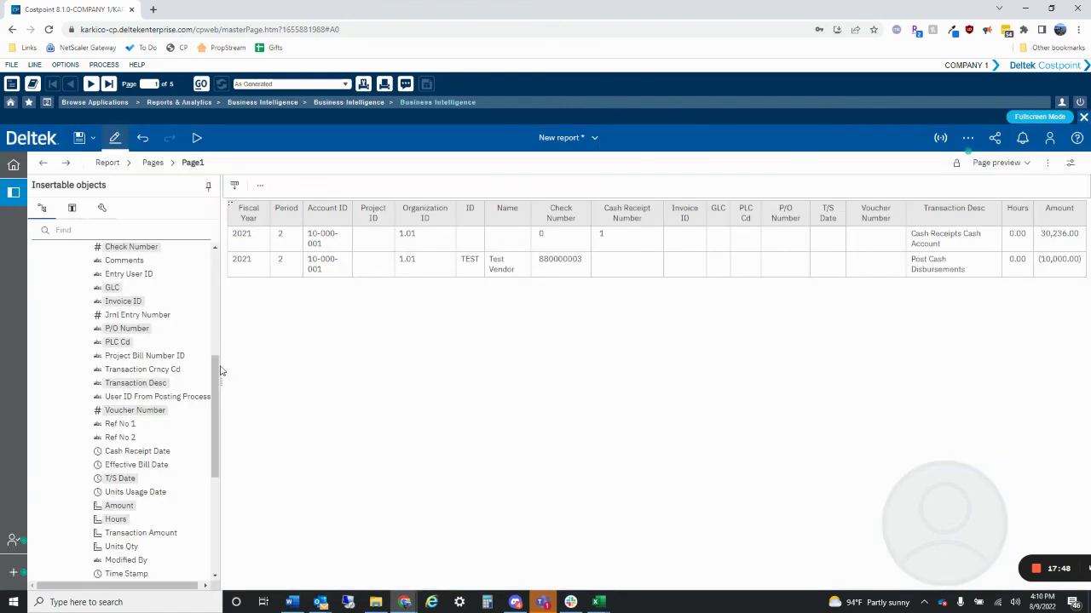